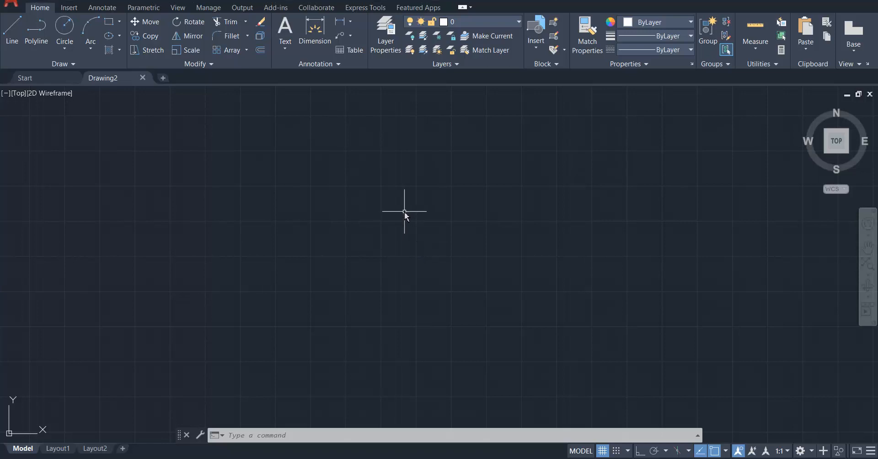
Set the drawing units to Millimeters for inserted content with a decimal length precision of 0.00.
type("UN")
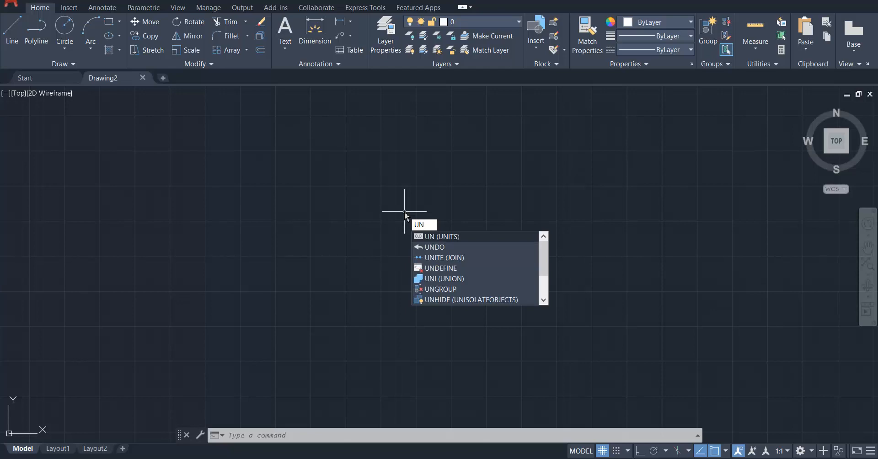
key("Return")
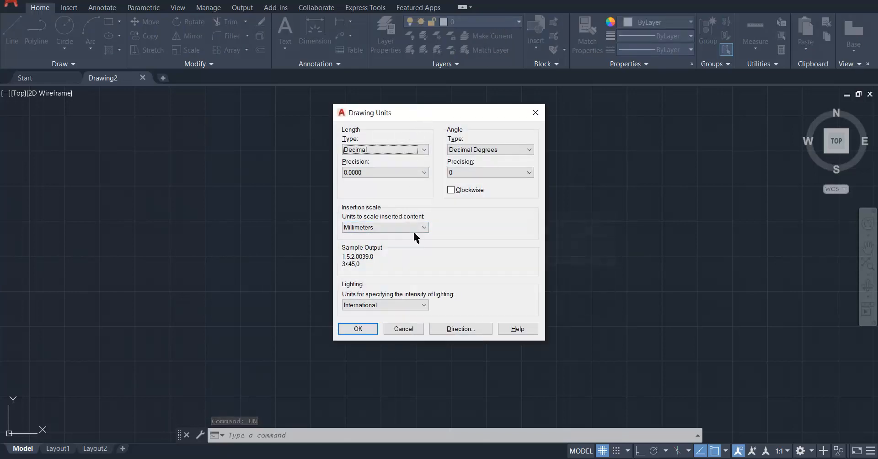
left_click(419, 227)
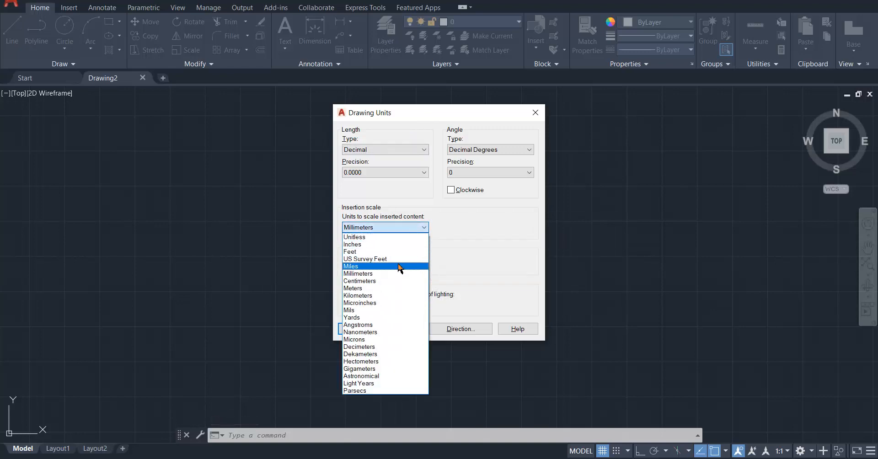
left_click(382, 244)
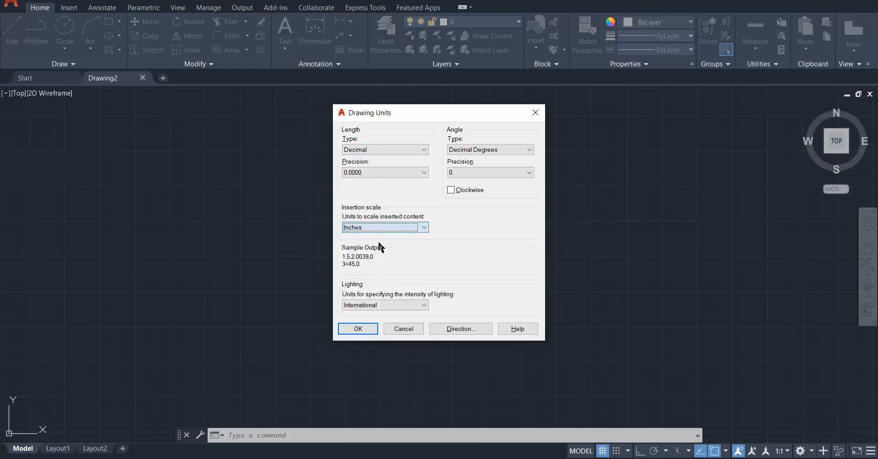
left_click(391, 229)
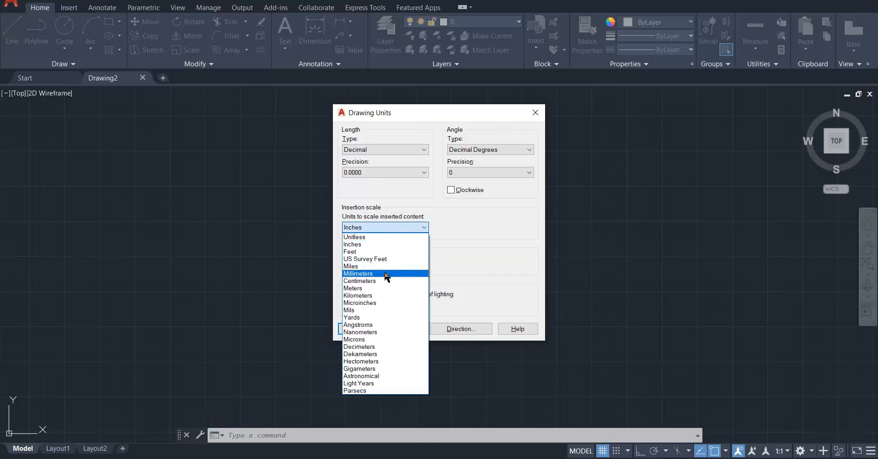
left_click(386, 276)
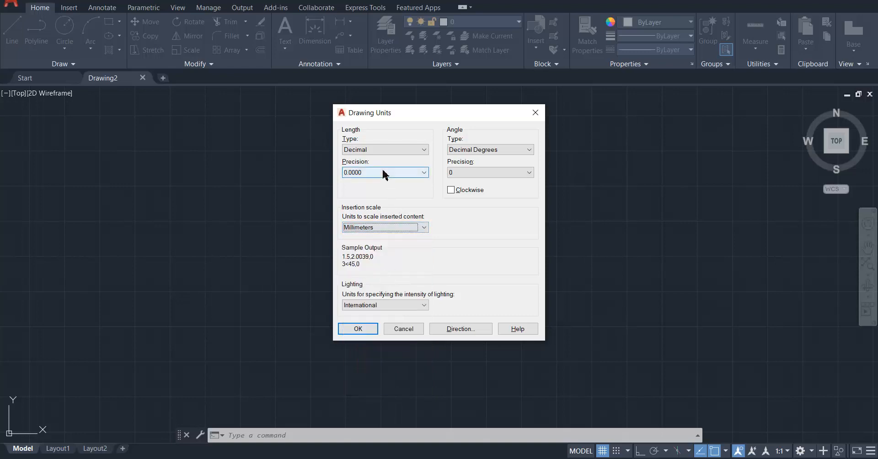
left_click(375, 176)
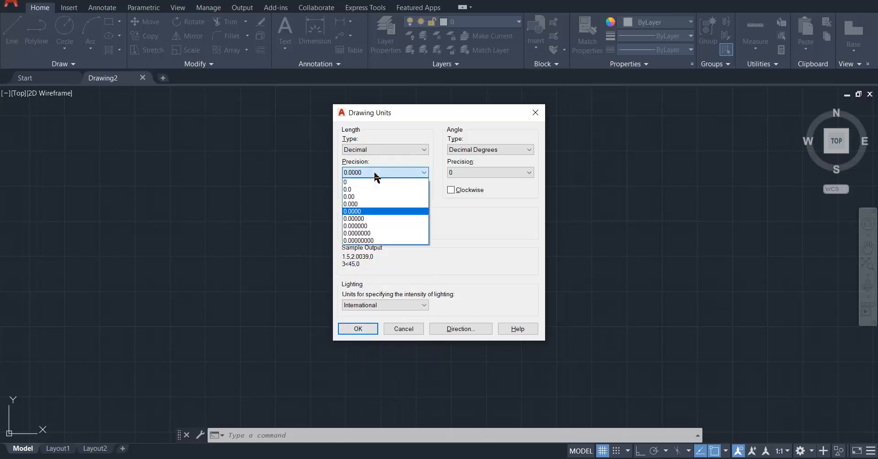
left_click(374, 198)
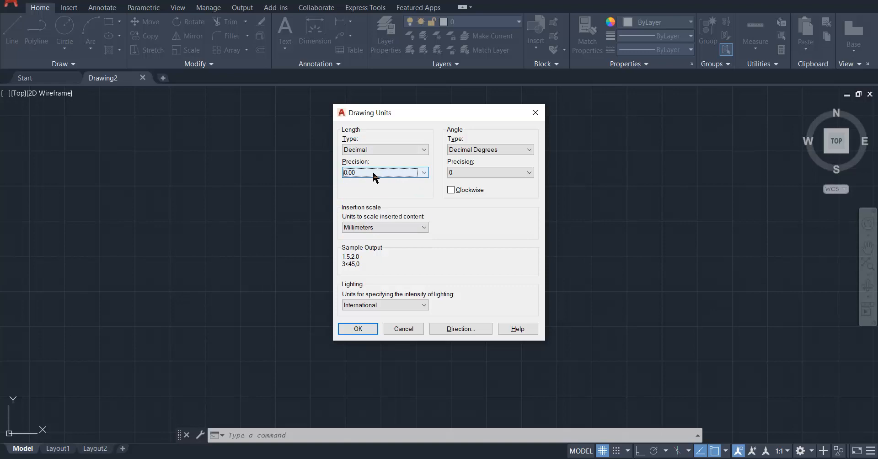
left_click(361, 331)
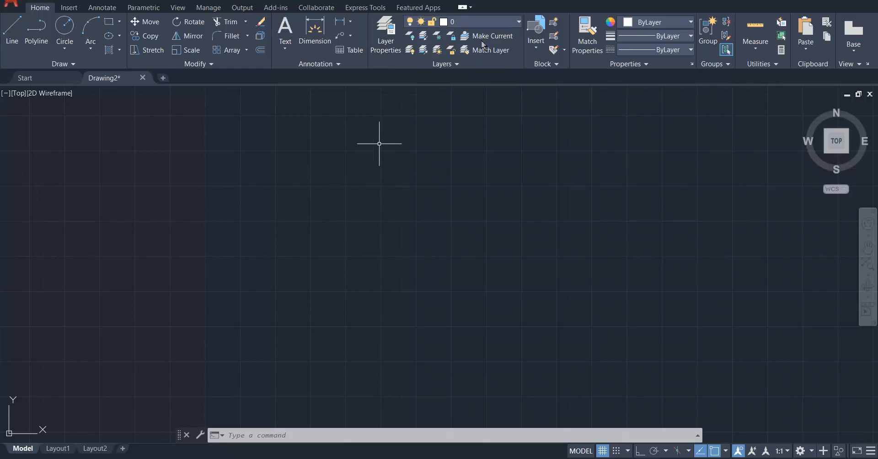
left_click(494, 21)
left_click(495, 23)
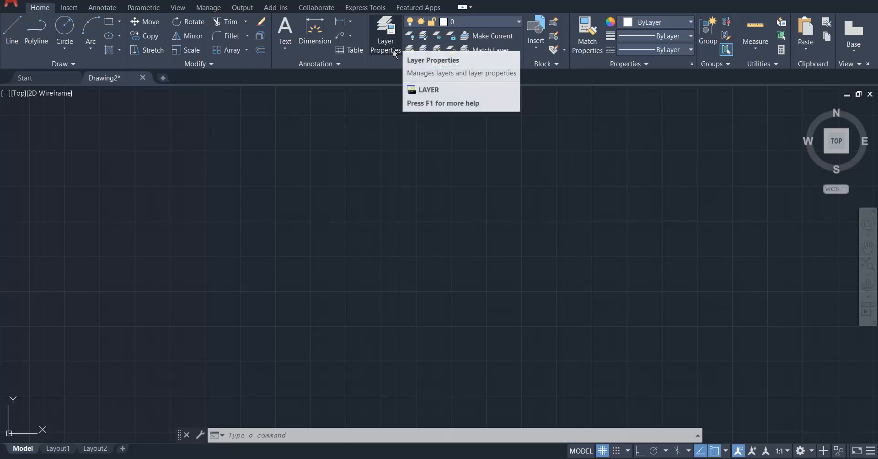
left_click(465, 20)
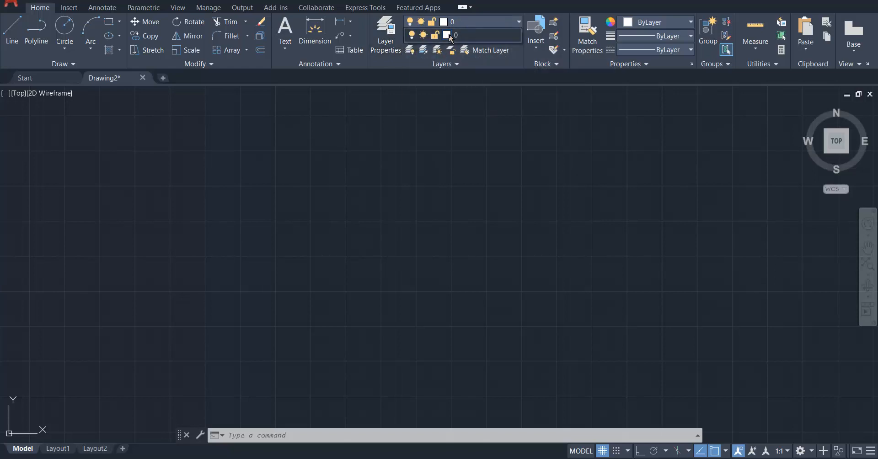
left_click(476, 22)
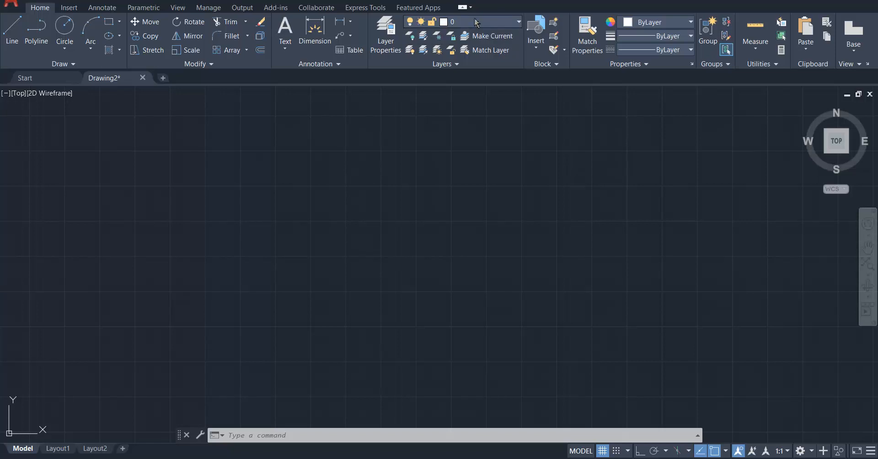
Create a new layer named "Projection Line" in the layer properties manager.
left_click(386, 39)
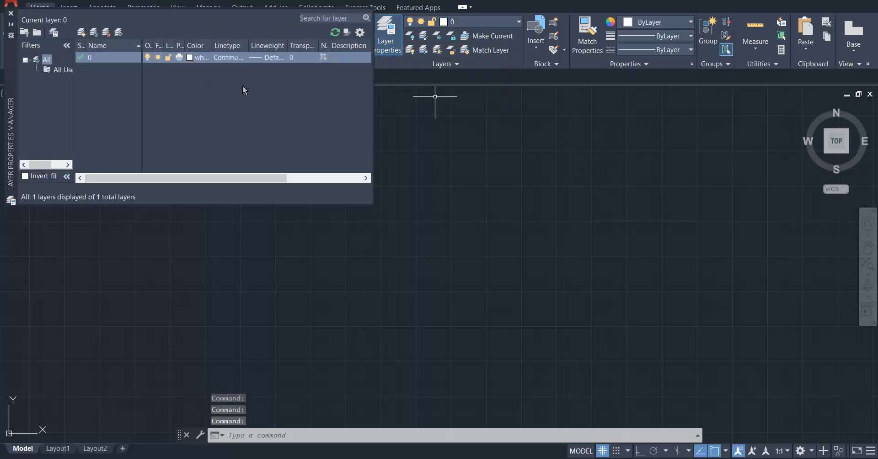
right_click(162, 91)
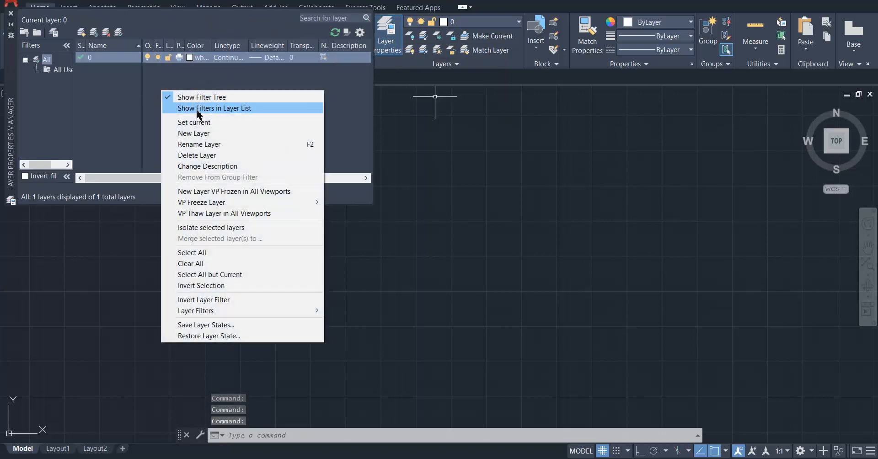
left_click(226, 134)
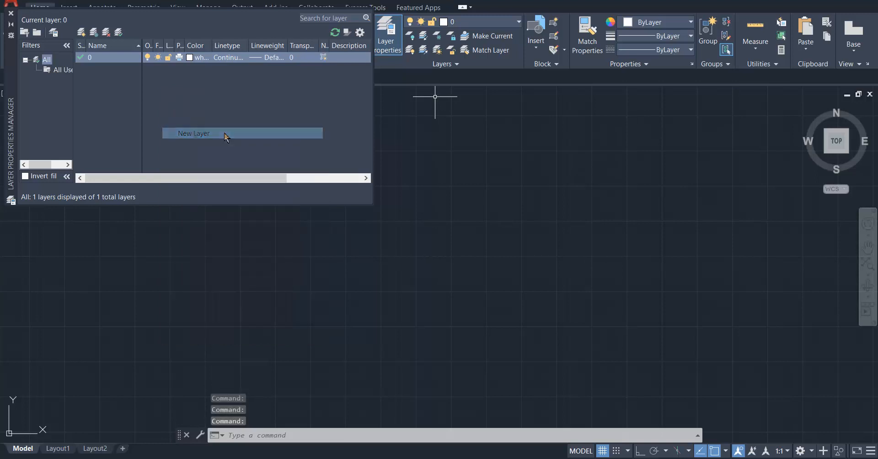
type("P")
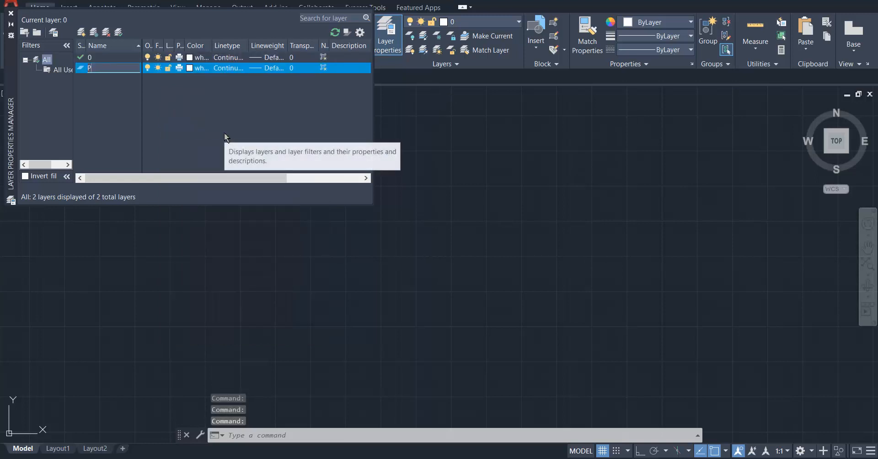
type("rojection Line")
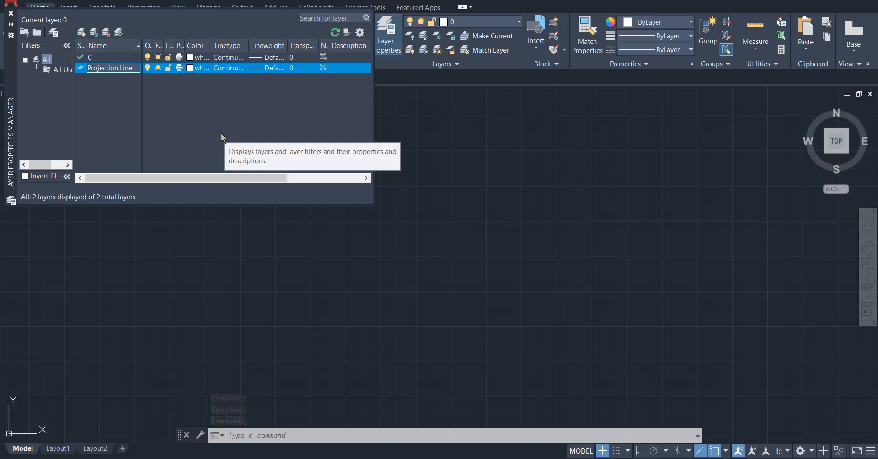
key("Return")
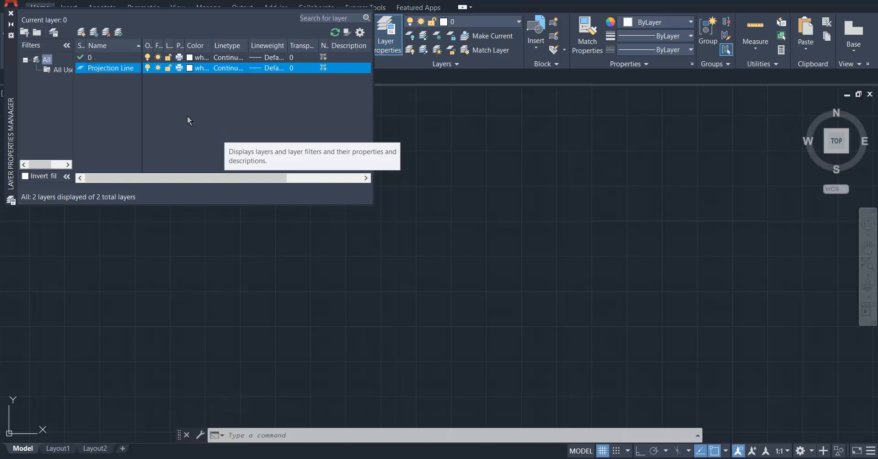
Set the Projection Line layer's color to index 254, with the Continuous linetype and Default lineweight.
left_click(198, 68)
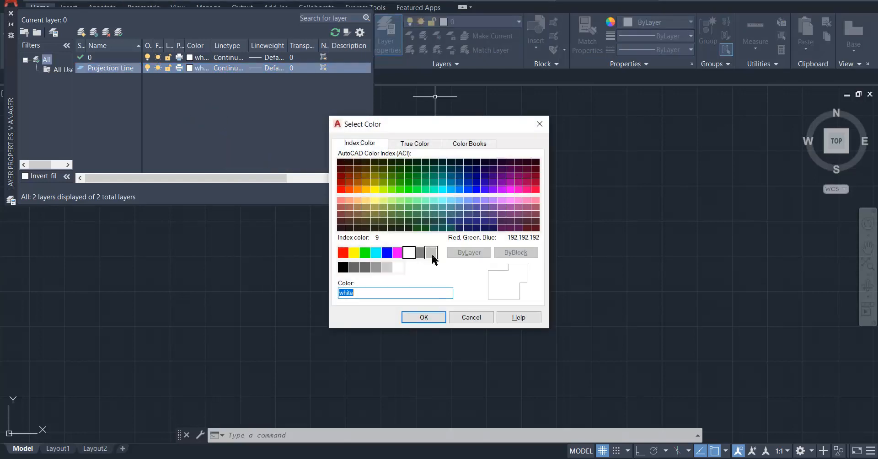
left_click(387, 268)
left_click(422, 317)
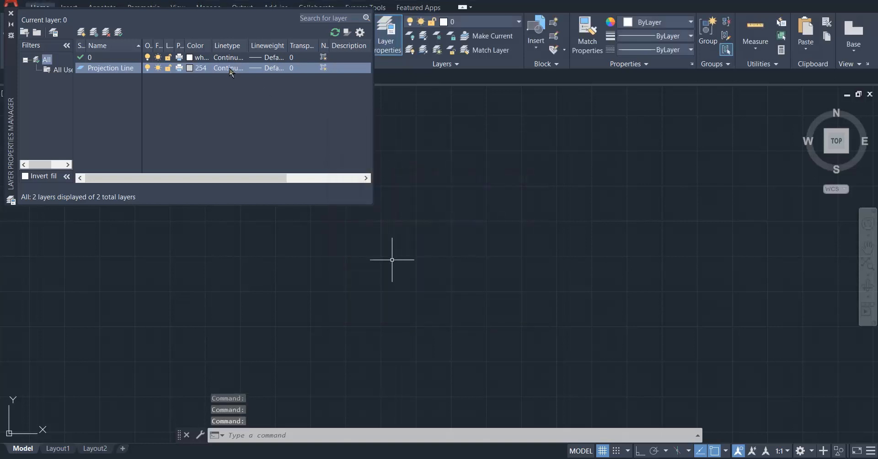
left_click(230, 68)
left_click(407, 288)
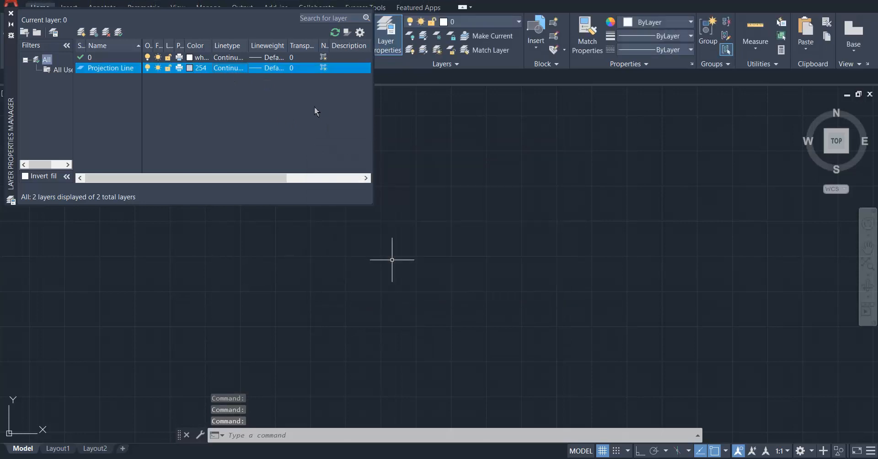
left_click(263, 68)
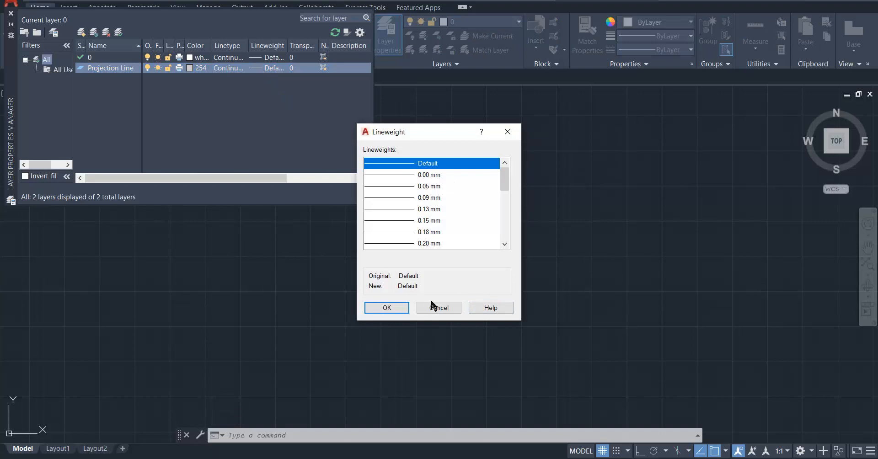
left_click(384, 309)
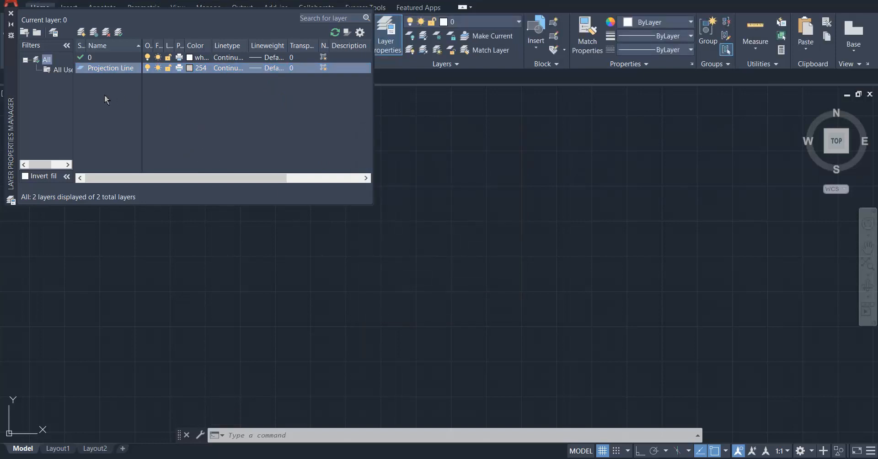
Create a second new layer named "Visible Line".
right_click(105, 96)
left_click(154, 138)
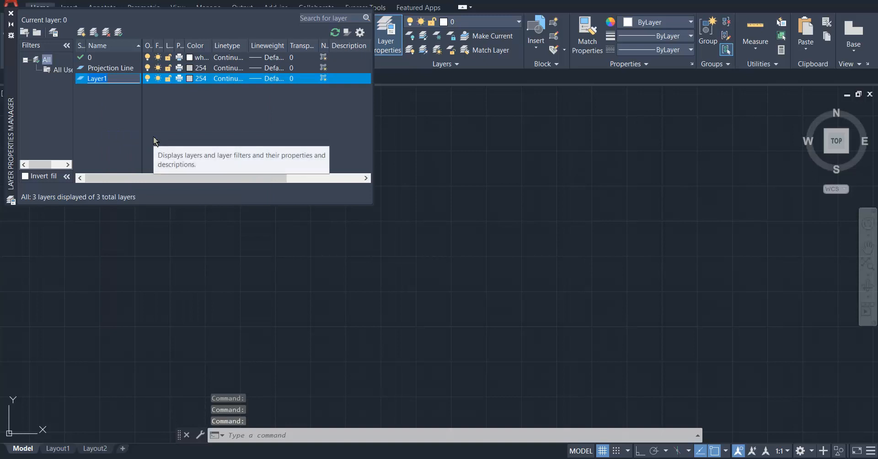
type("Vis")
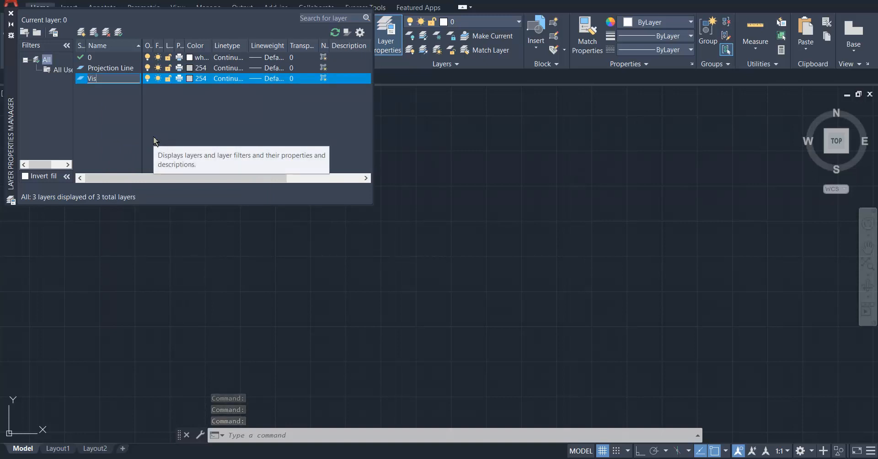
type("ible Line")
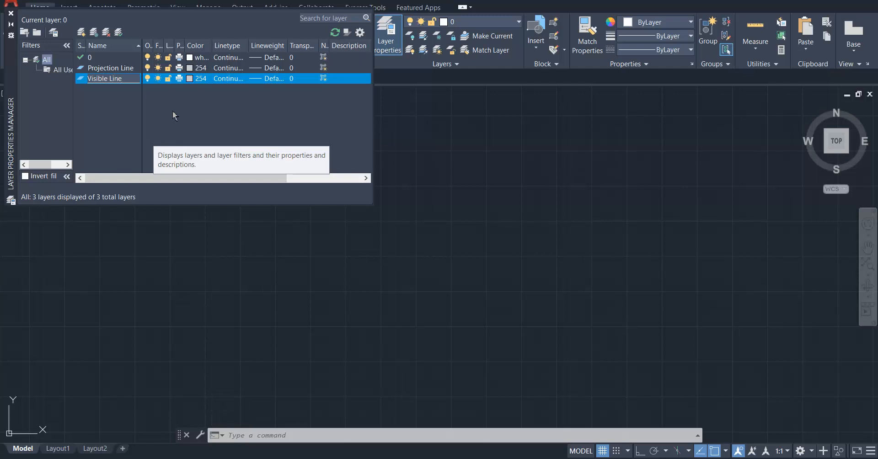
key("Return")
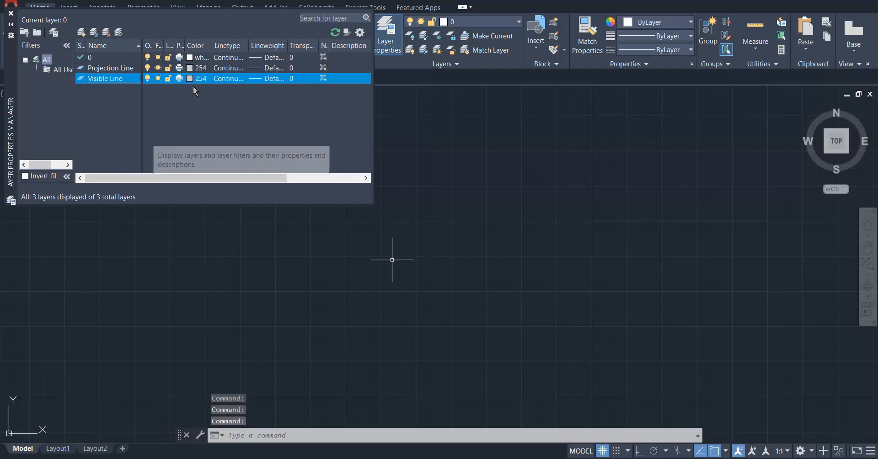
Set the Visible Line layer's color to white with the Continuous linetype.
left_click(190, 79)
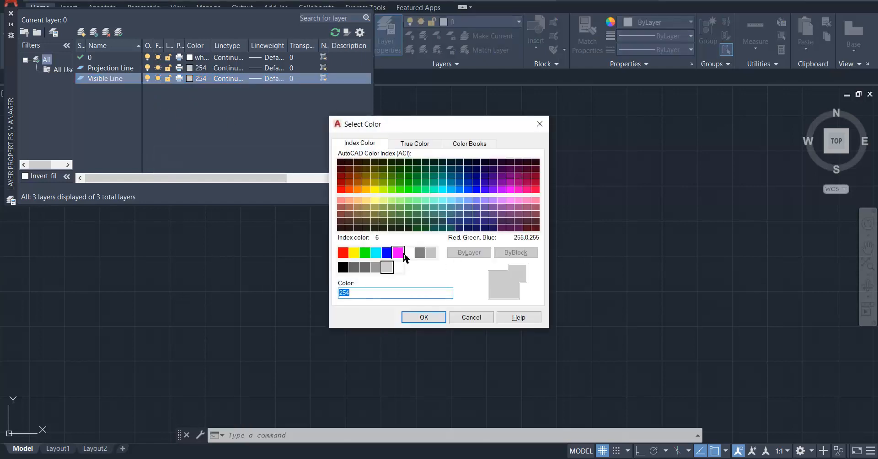
left_click(409, 253)
left_click(428, 321)
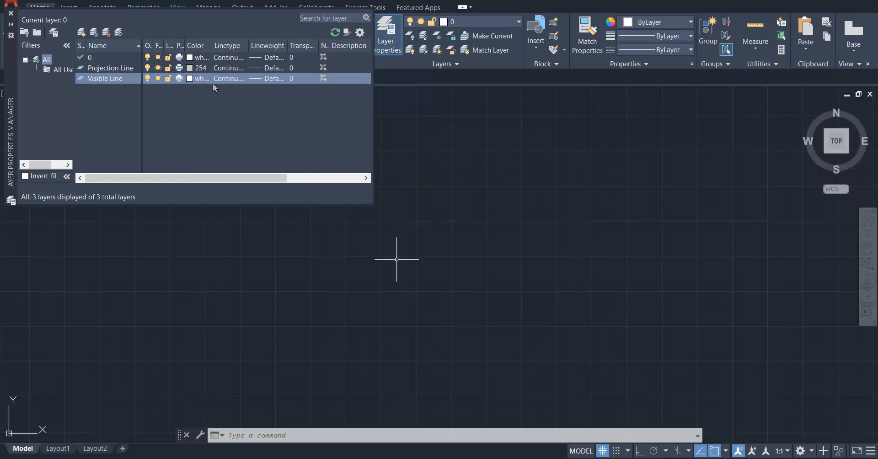
left_click(229, 78)
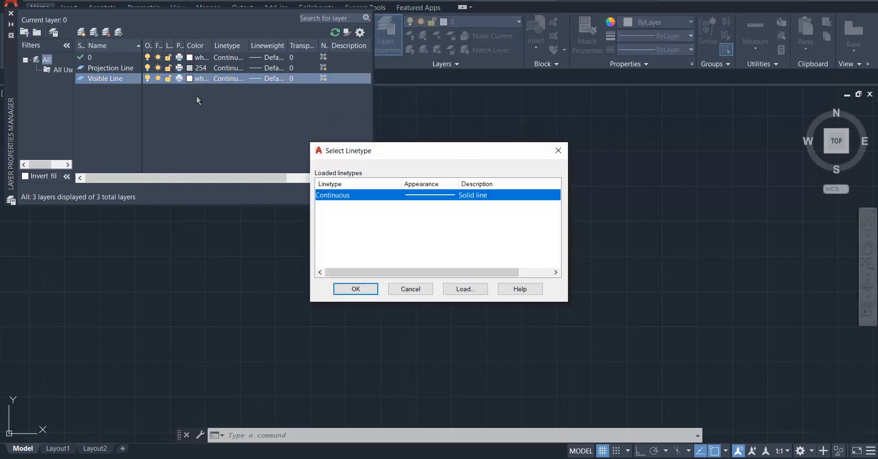
left_click(365, 293)
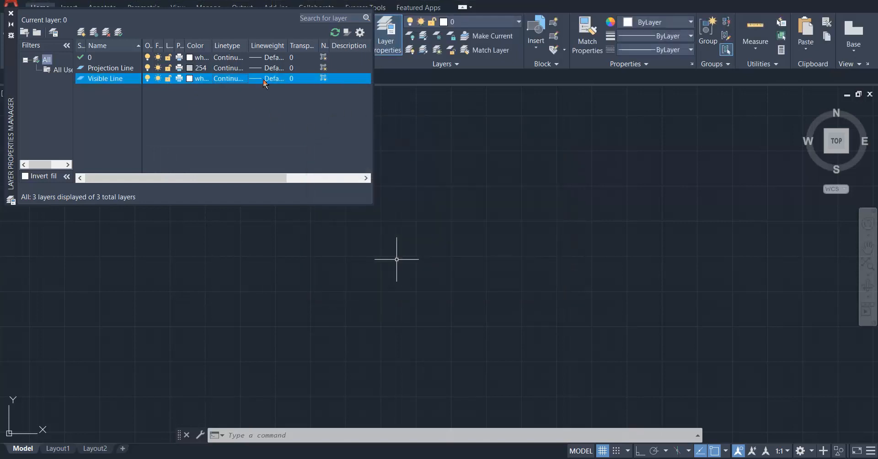
Set the Visible Line layer's lineweight to 0.30 mm.
left_click(262, 79)
scroll(439, 187, "down", 3)
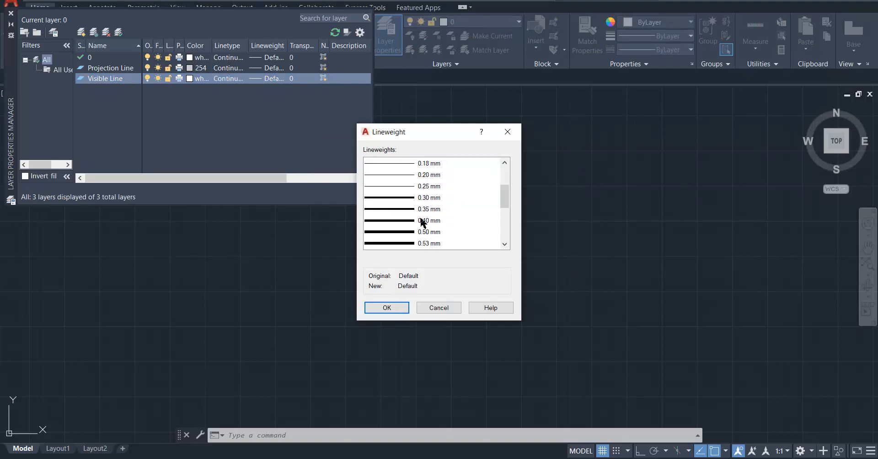
left_click(428, 198)
left_click(402, 308)
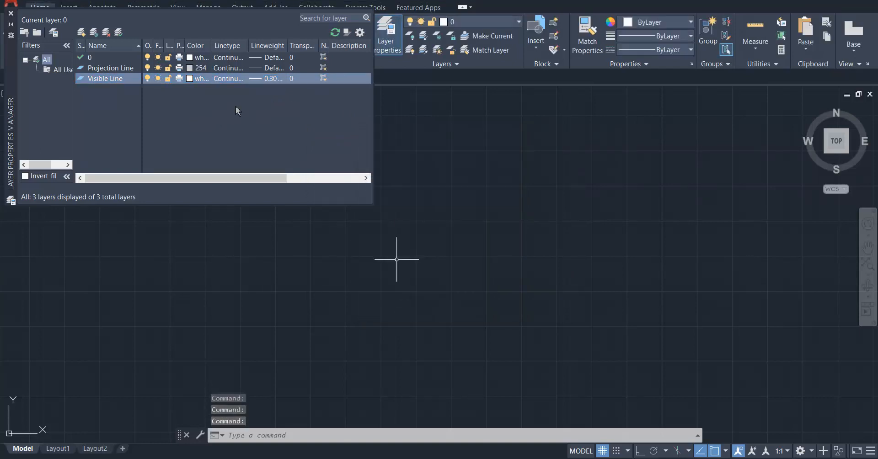
Create a new layer named "Hidden Line" below the Visible Line layer.
right_click(100, 101)
left_click(150, 143)
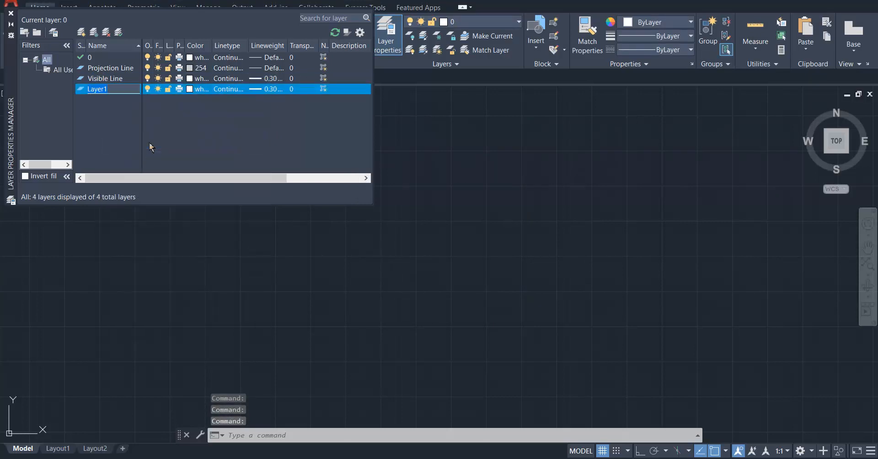
type("Hided")
key("BackSpace")
key("BackSpace")
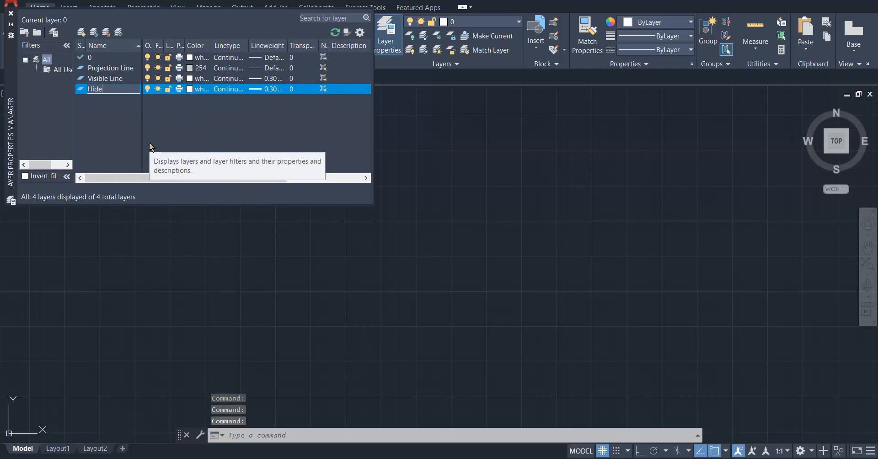
type("den L")
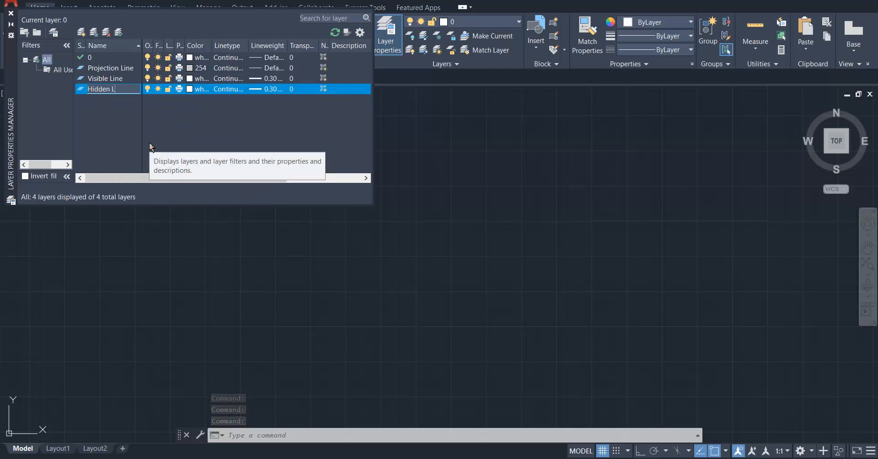
type("ine")
key("Return")
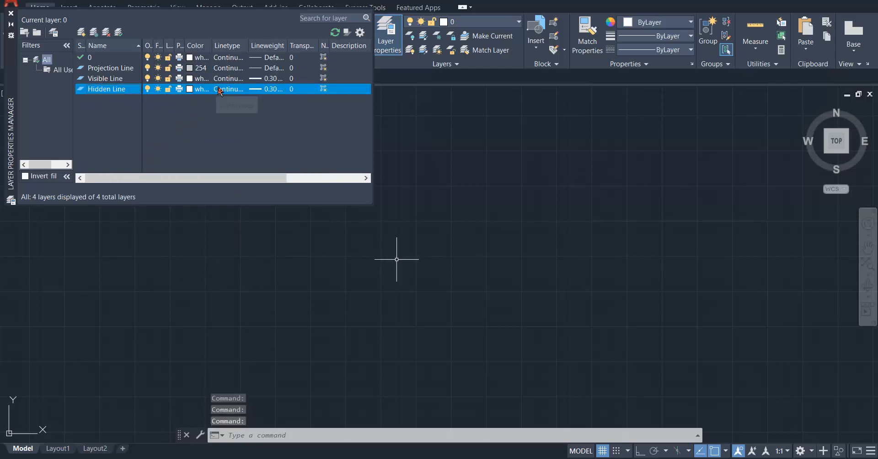
Load the HIDDEN linetype from acadiso.lin and assign it to the Hidden Line layer, keeping the 0.30 mm lineweight.
left_click(228, 90)
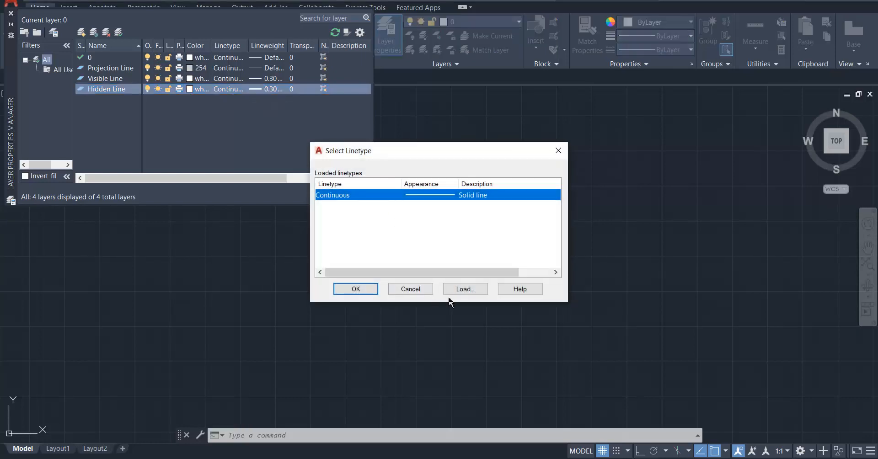
left_click(468, 289)
scroll(311, 220, "down", 5)
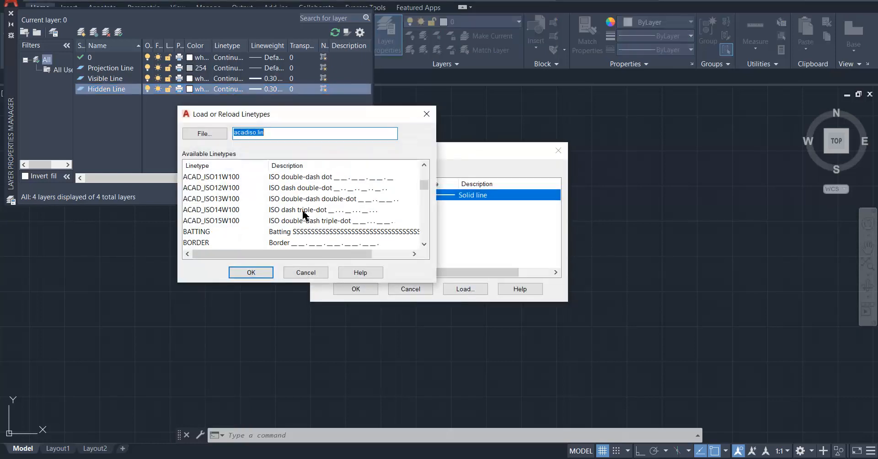
scroll(288, 221, "down", 3)
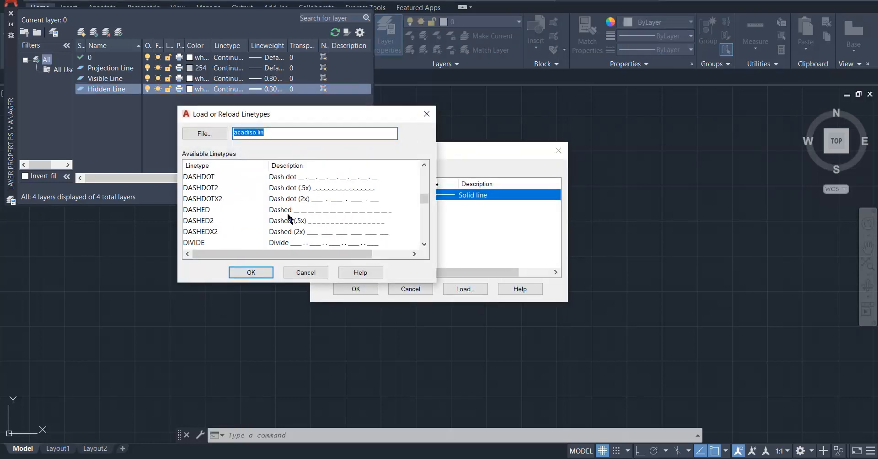
left_click(288, 212)
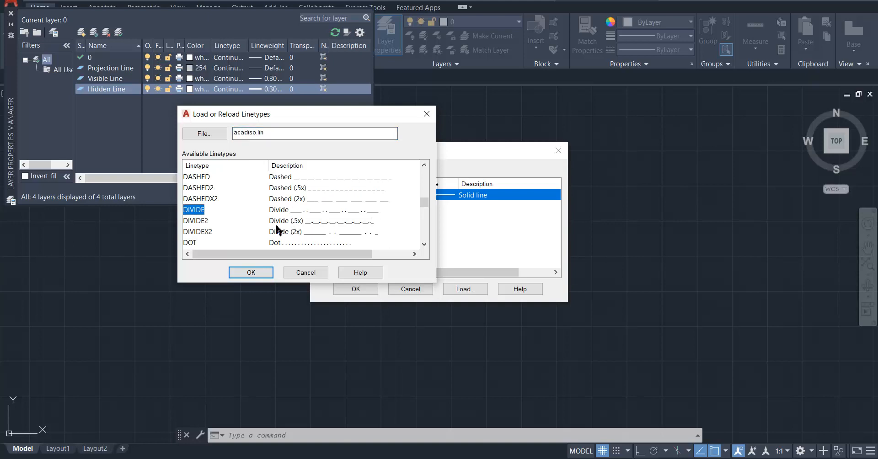
scroll(298, 223, "down", 5)
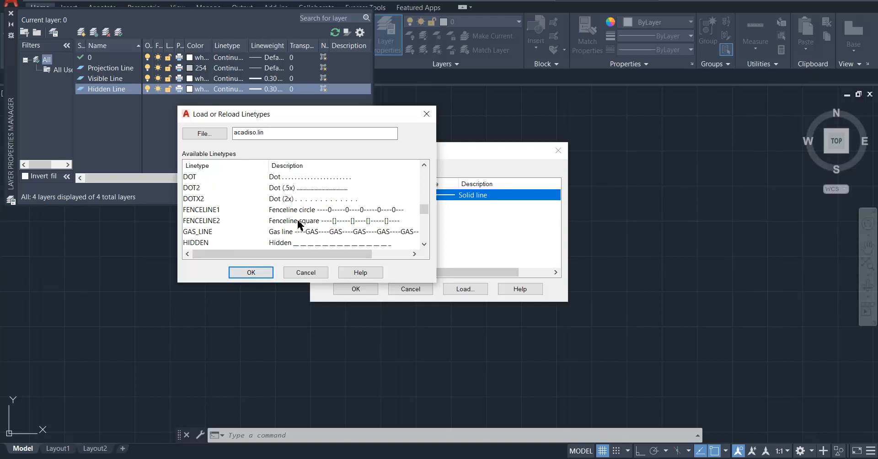
scroll(282, 204, "up", 1)
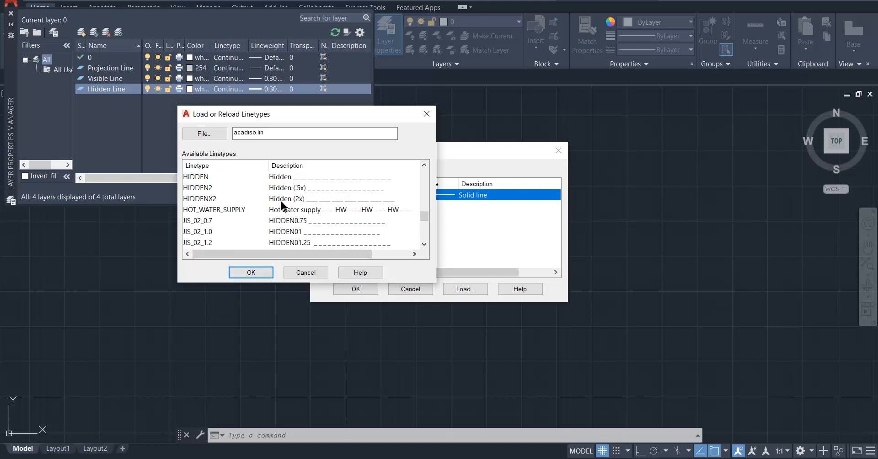
left_click(286, 177)
left_click(251, 273)
left_click(415, 207)
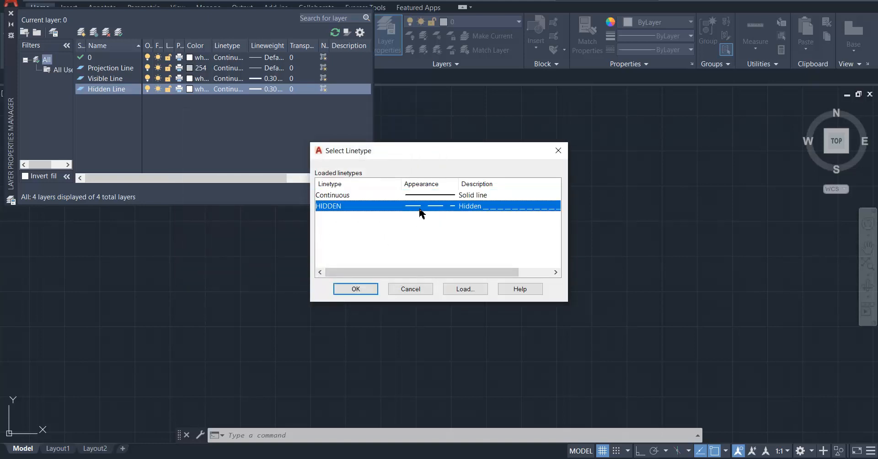
left_click(357, 289)
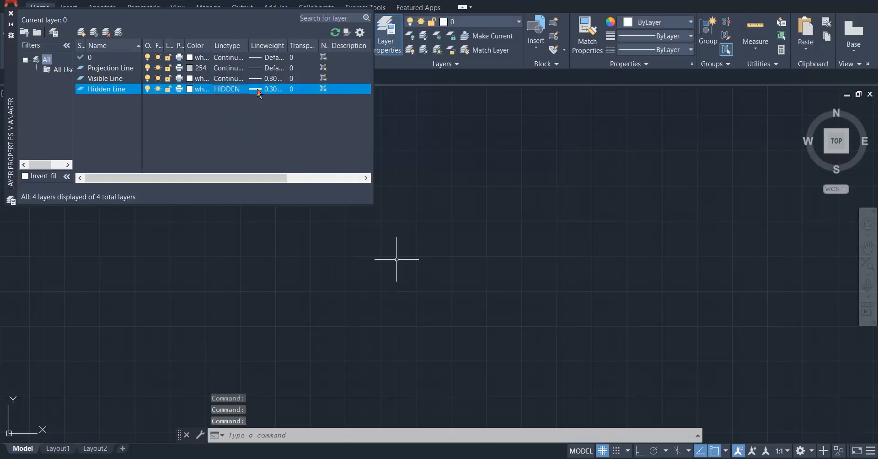
left_click(269, 91)
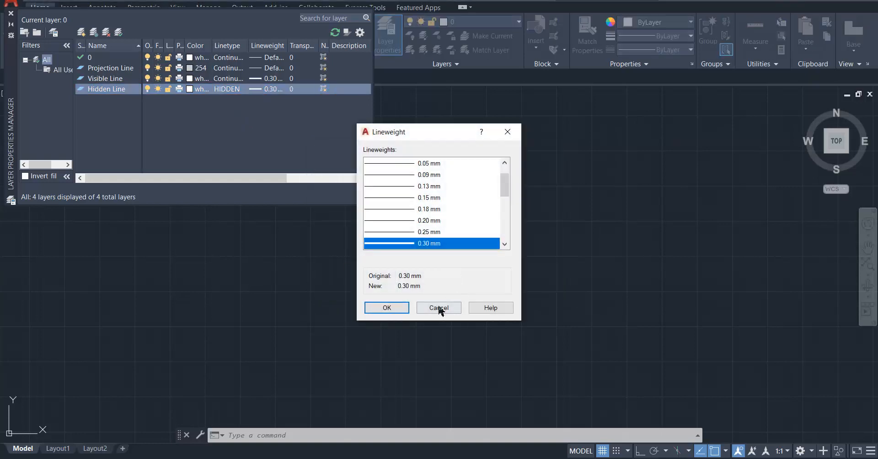
left_click(440, 308)
Create another new layer named "Centre Line".
right_click(202, 135)
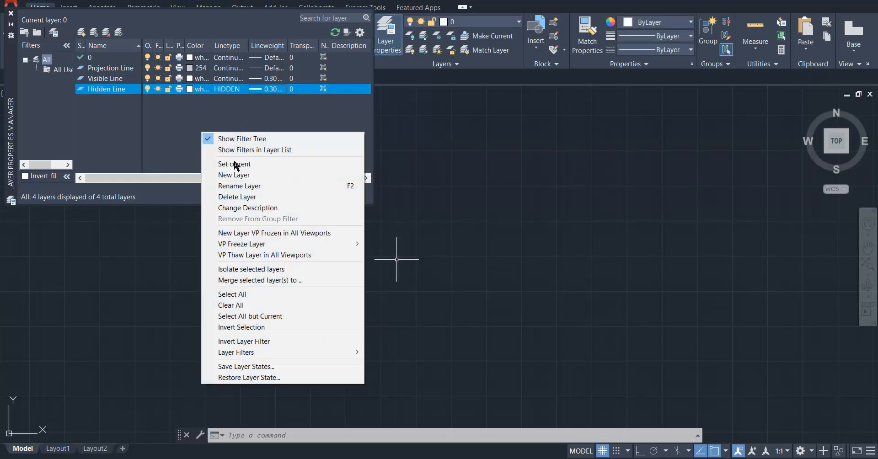
left_click(241, 169)
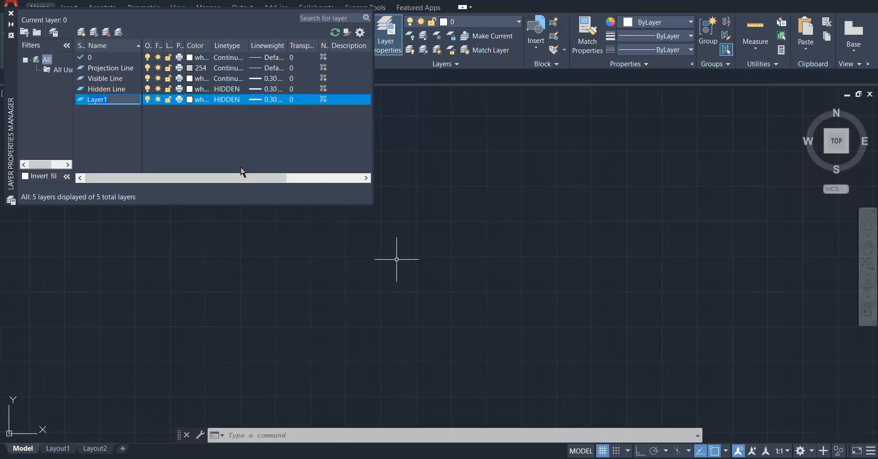
type("Centre Line")
key("Return")
Set the Centre Line layer's color to red.
left_click(193, 100)
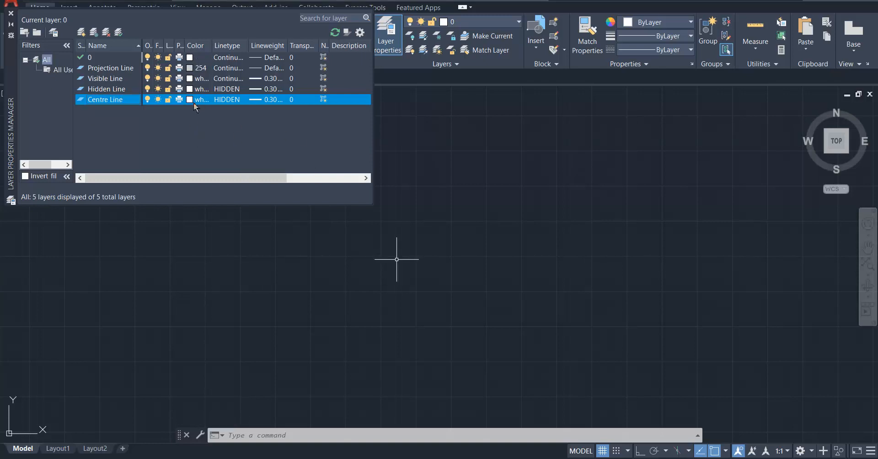
left_click(343, 253)
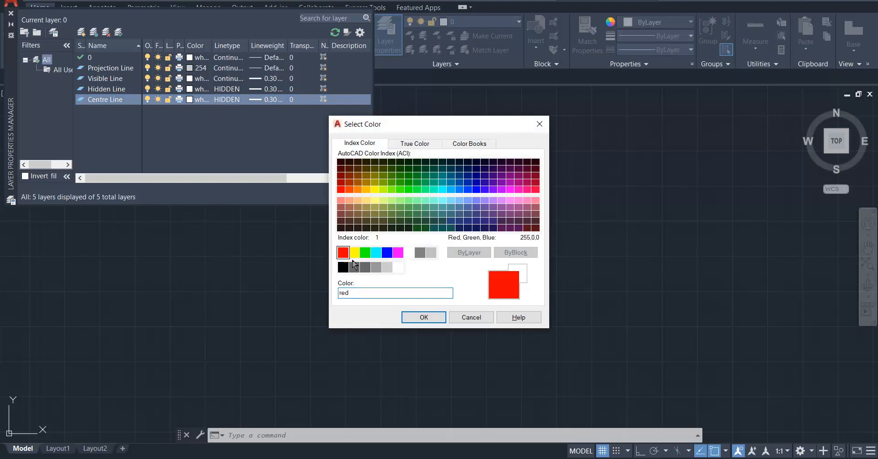
left_click(429, 318)
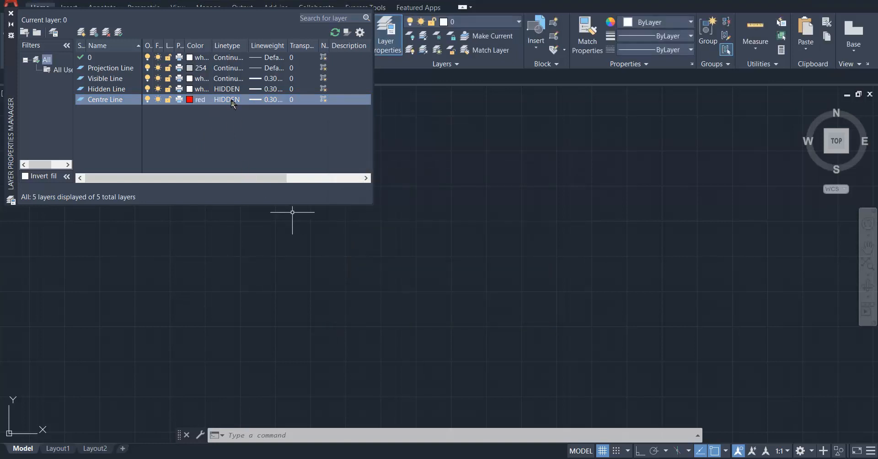
Load the CENTER linetype from acadiso.lin and assign it to the Centre Line layer.
left_click(229, 100)
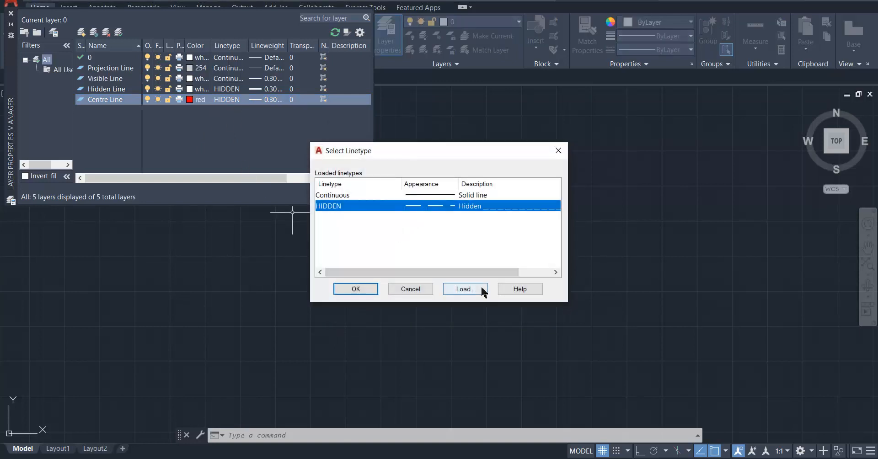
left_click(465, 289)
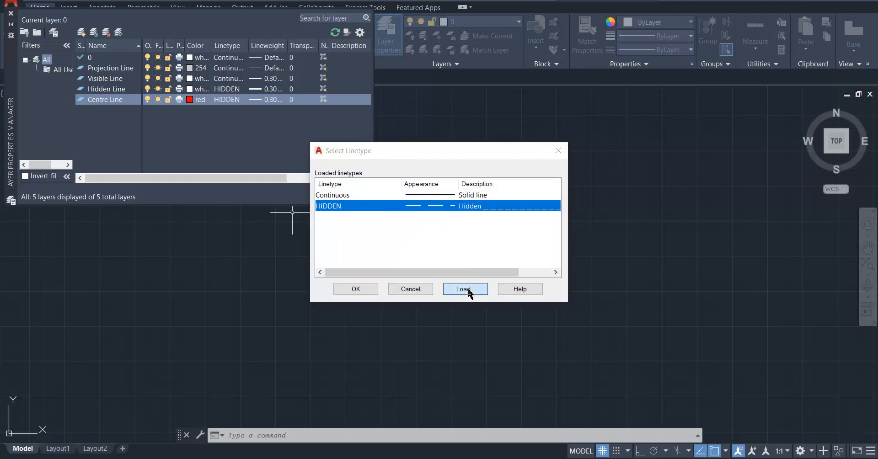
scroll(327, 226, "down", 9)
scroll(311, 219, "up", 3)
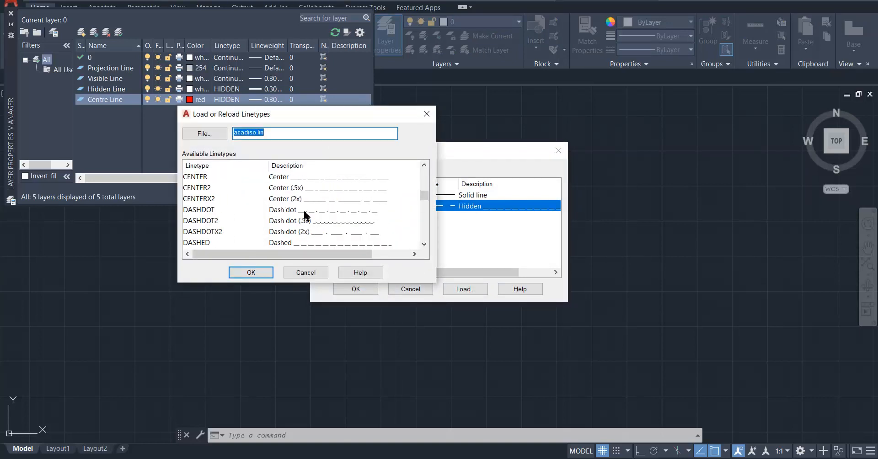
left_click(297, 188)
left_click(295, 178)
left_click(253, 273)
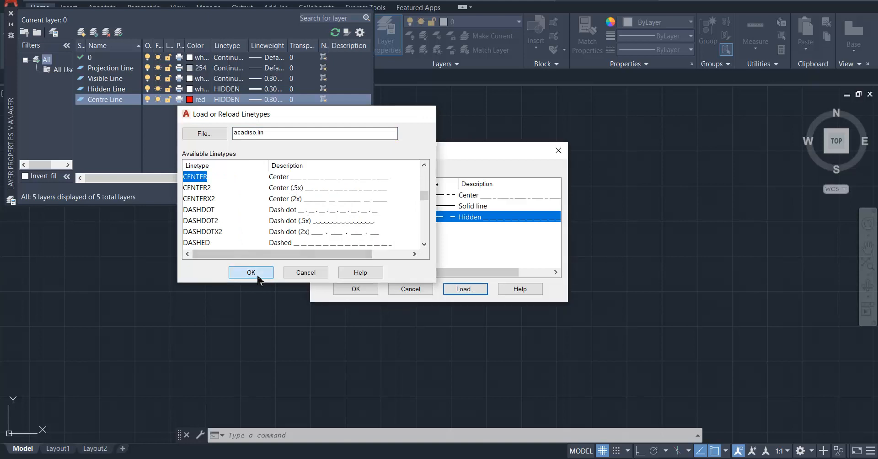
left_click(463, 198)
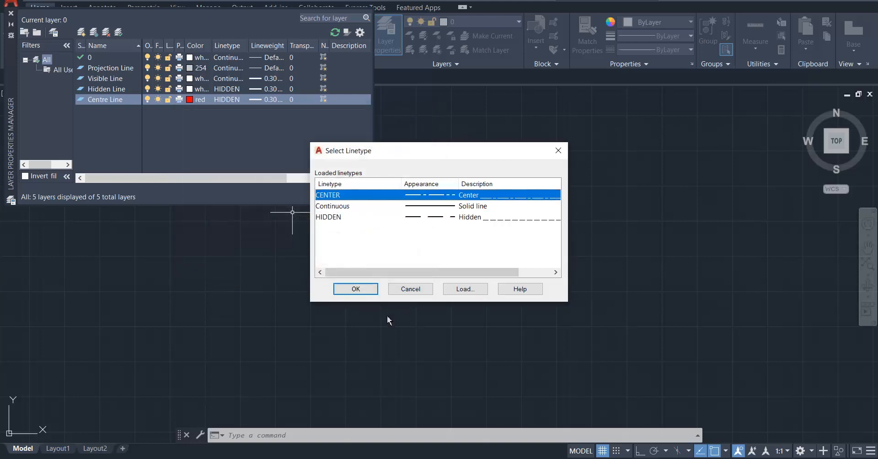
left_click(365, 291)
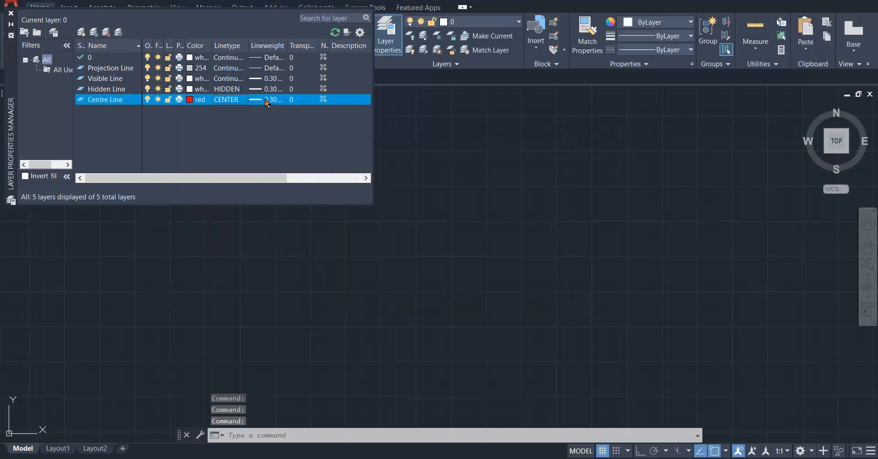
Create a further new layer named "Dimension".
right_click(121, 133)
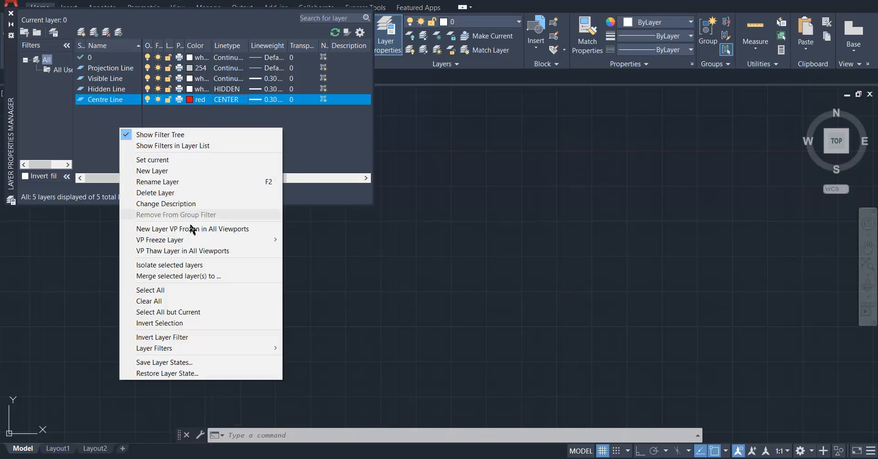
left_click(179, 177)
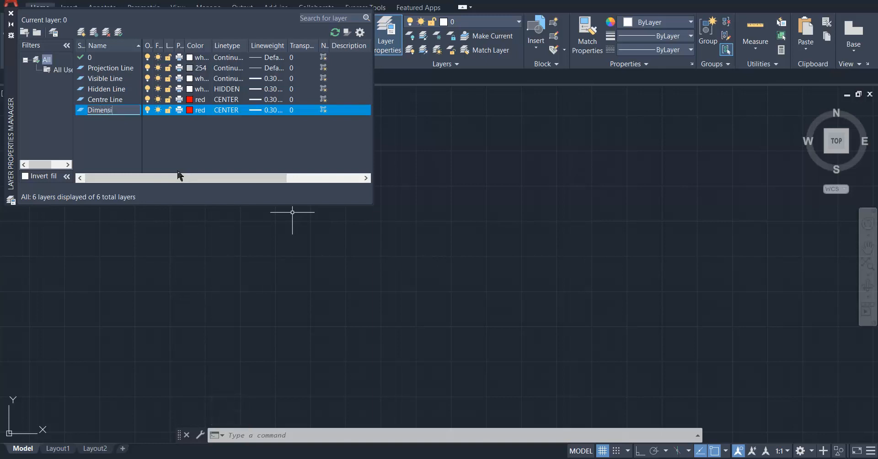
key("Return")
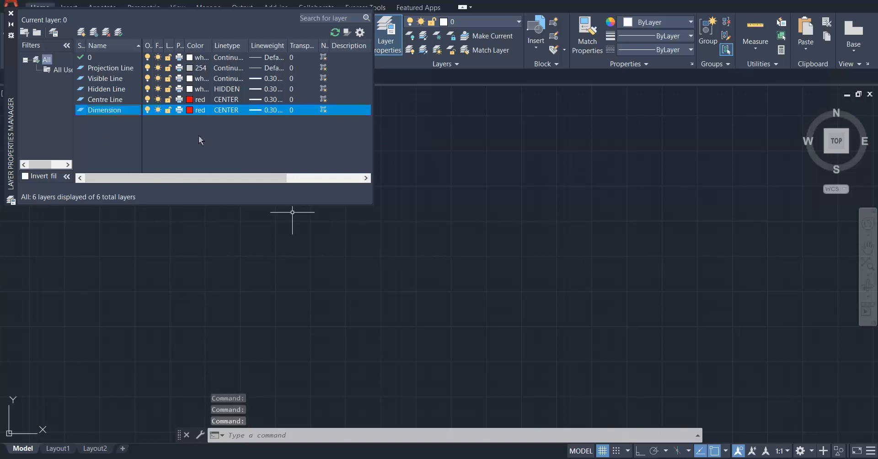
Set the Dimension layer's color to white.
left_click(197, 113)
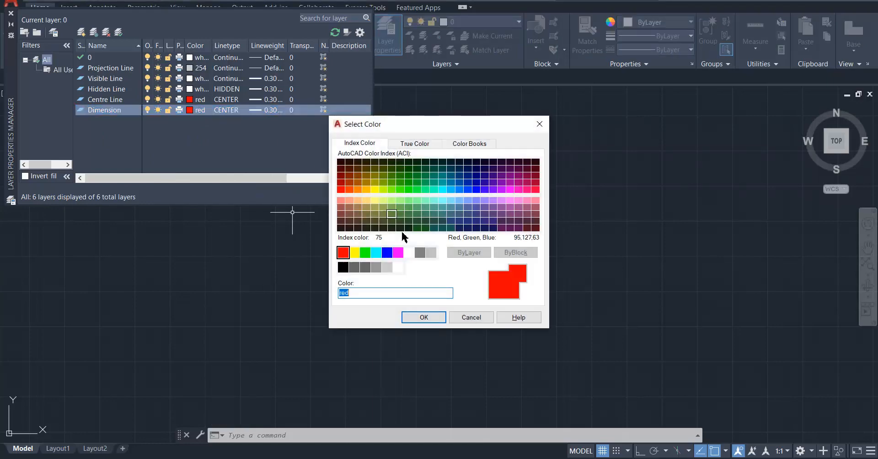
left_click(409, 253)
left_click(424, 318)
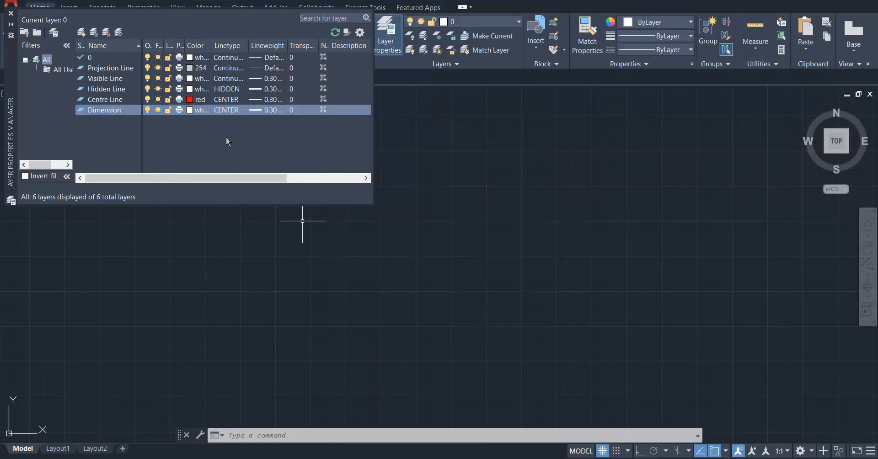
left_click(259, 110)
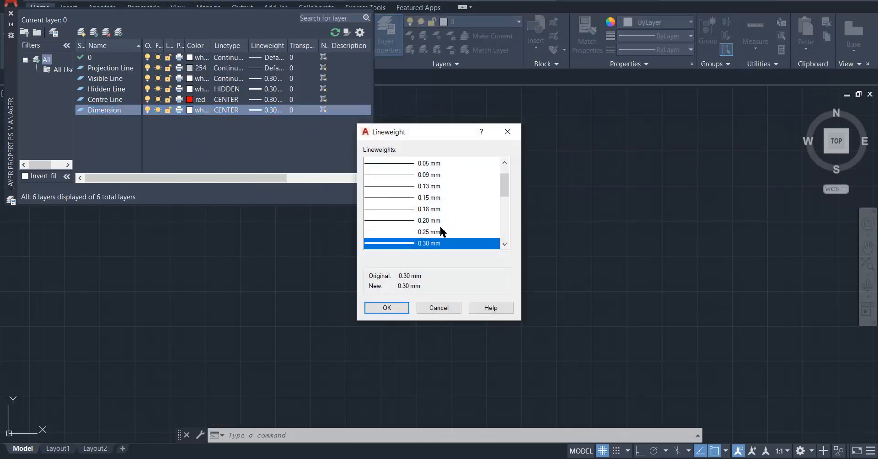
scroll(448, 199, "up", 1)
scroll(463, 216, "down", 5)
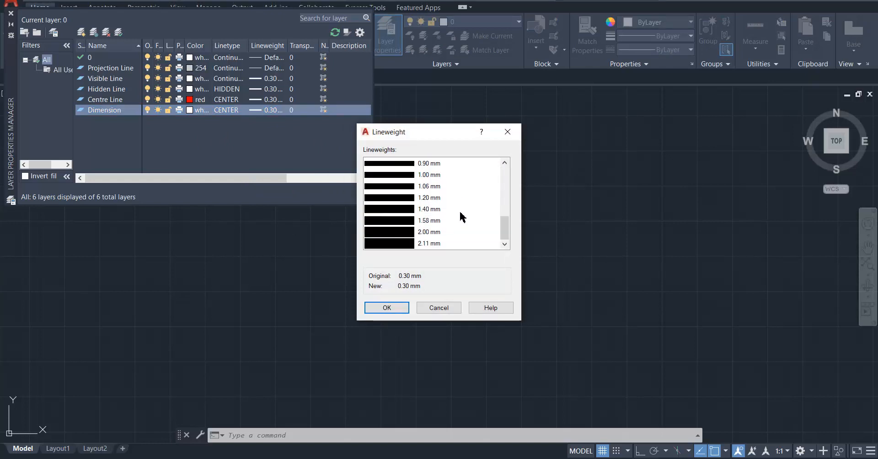
scroll(463, 216, "up", 3)
left_click(438, 308)
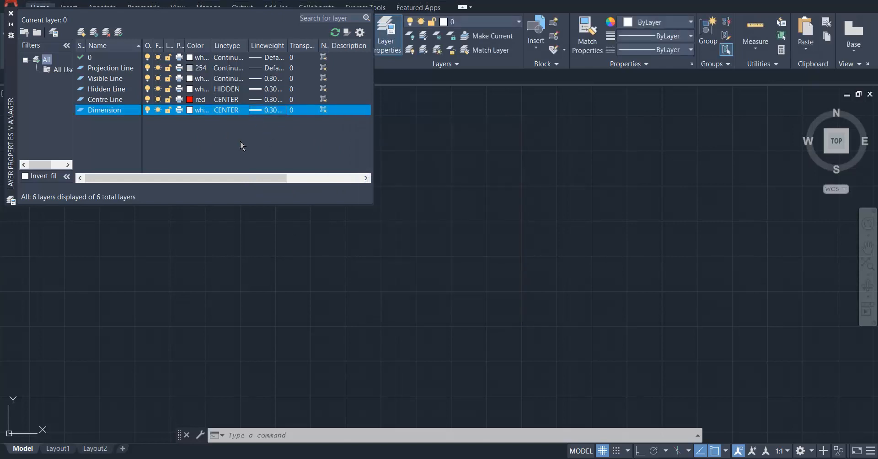
Set the Dimension layer's linetype to Continuous and close the layer properties manager.
left_click(226, 111)
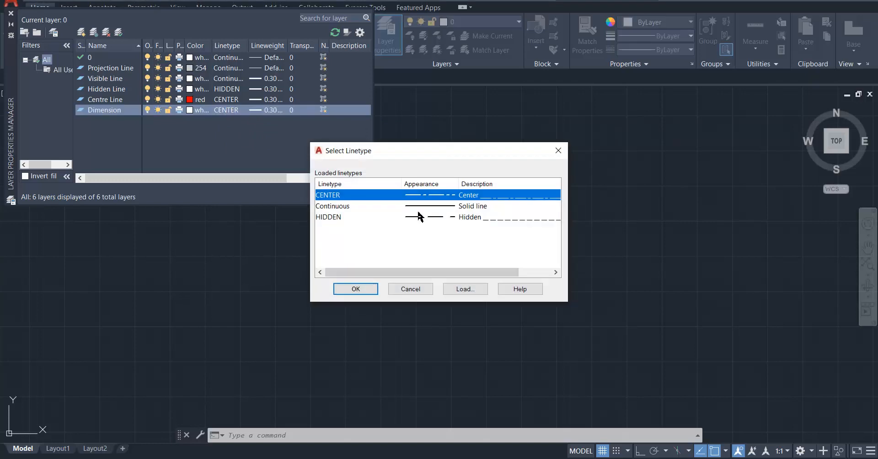
left_click(435, 207)
left_click(355, 287)
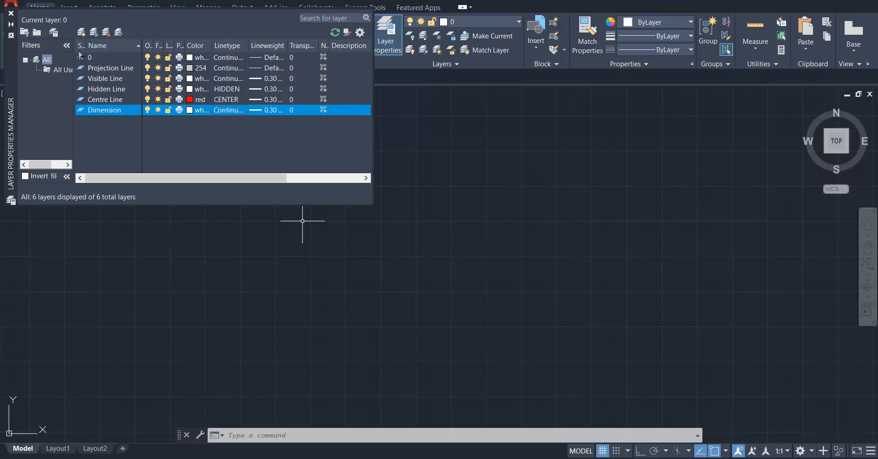
left_click(11, 14)
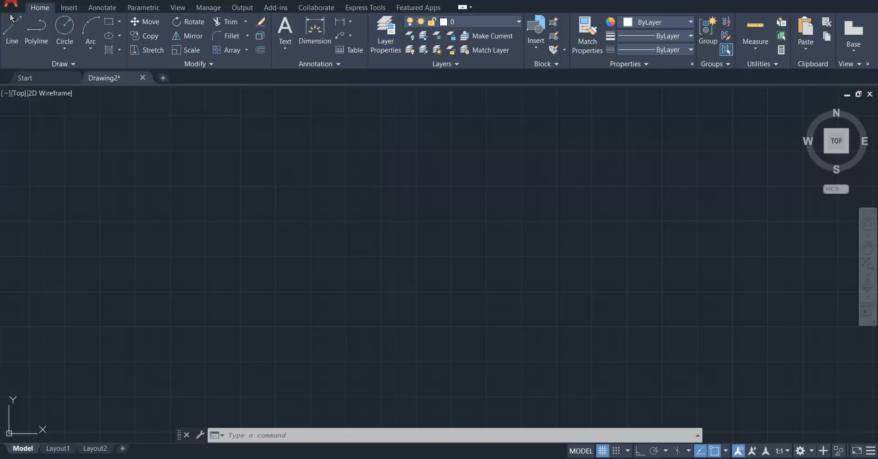
Draw a chain of four connected test lines on the Projection Line layer and erase them all.
left_click(501, 25)
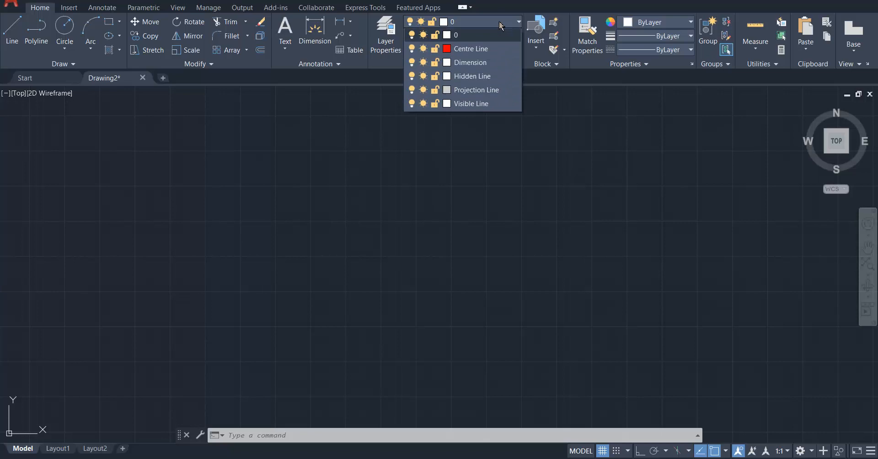
left_click(485, 91)
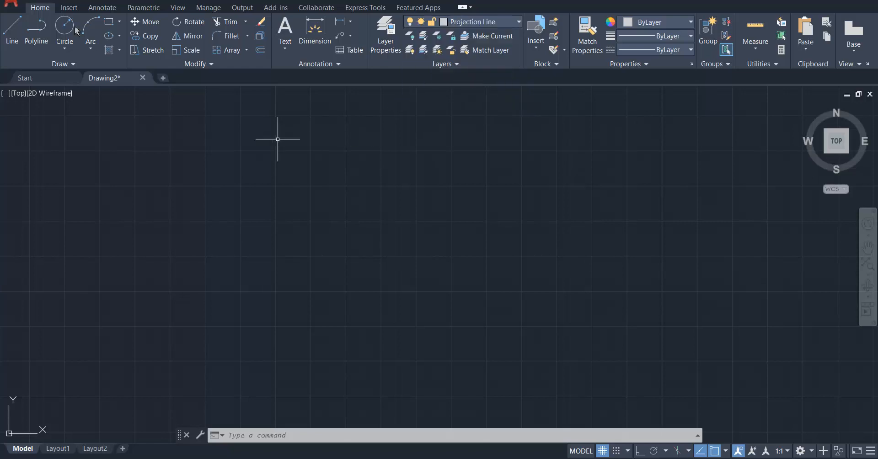
left_click(12, 32)
left_click(239, 221)
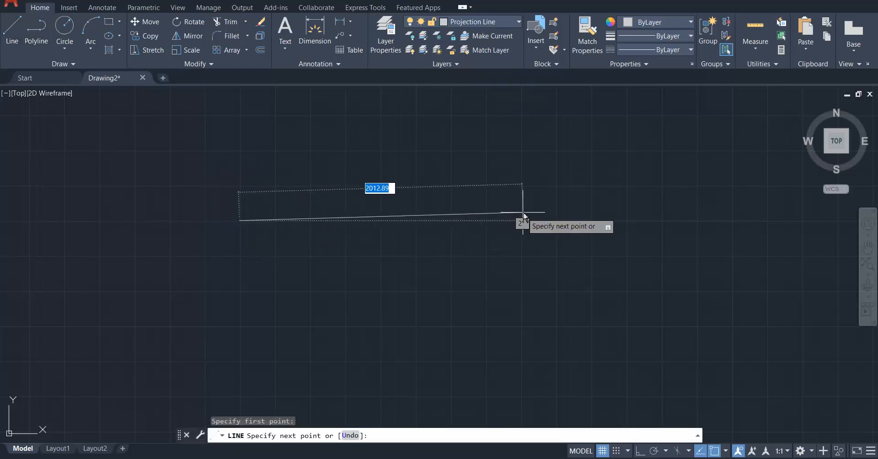
left_click(523, 213)
left_click(503, 291)
left_click(313, 290)
left_click(296, 148)
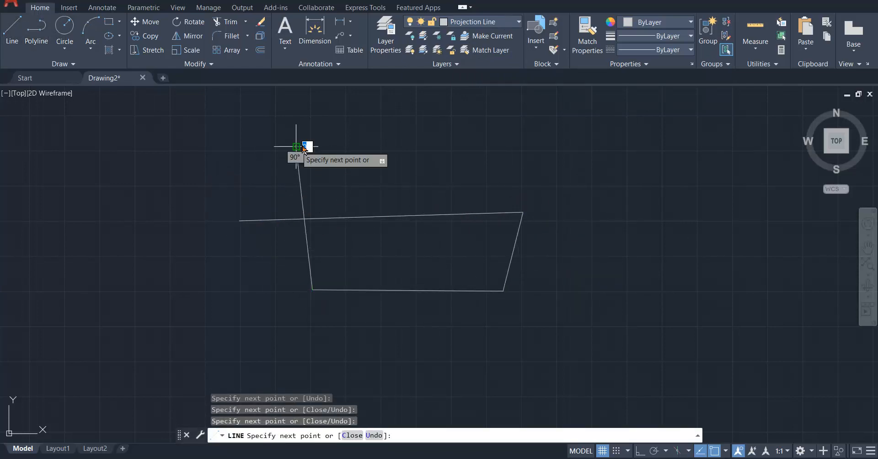
key("Escape")
key("ctrl+a")
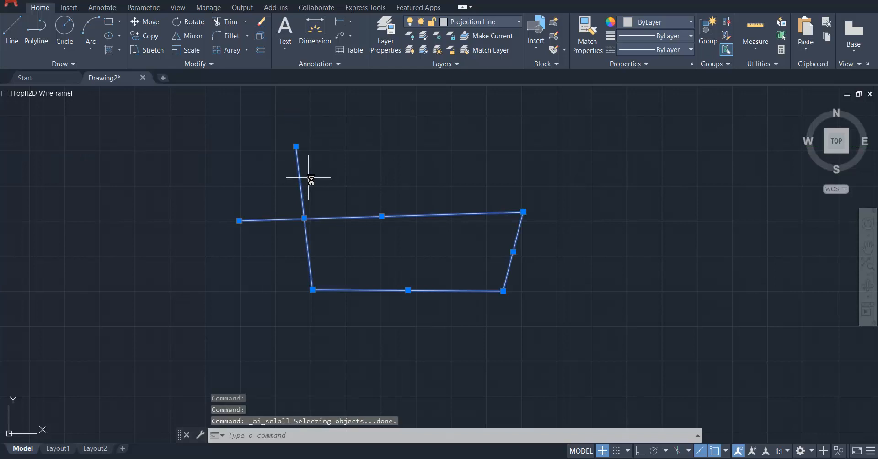
key("Delete")
Draw a test line on the Hidden Line layer, check its dash pattern up close and erase it.
left_click(492, 26)
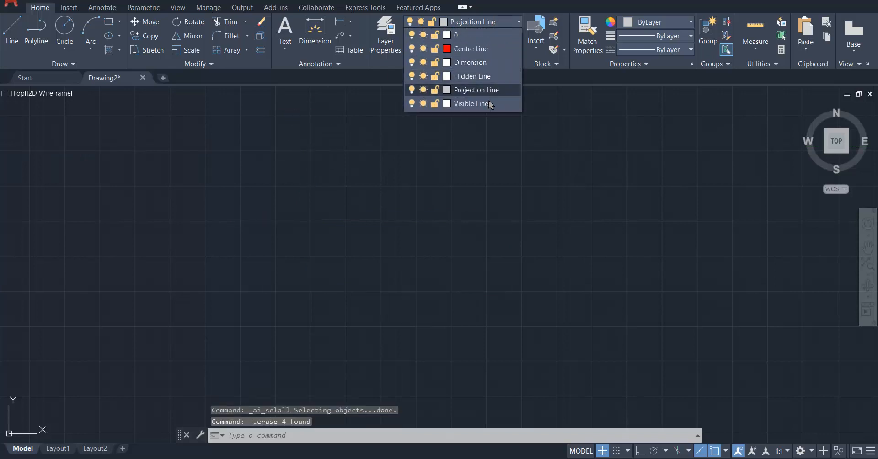
left_click(483, 81)
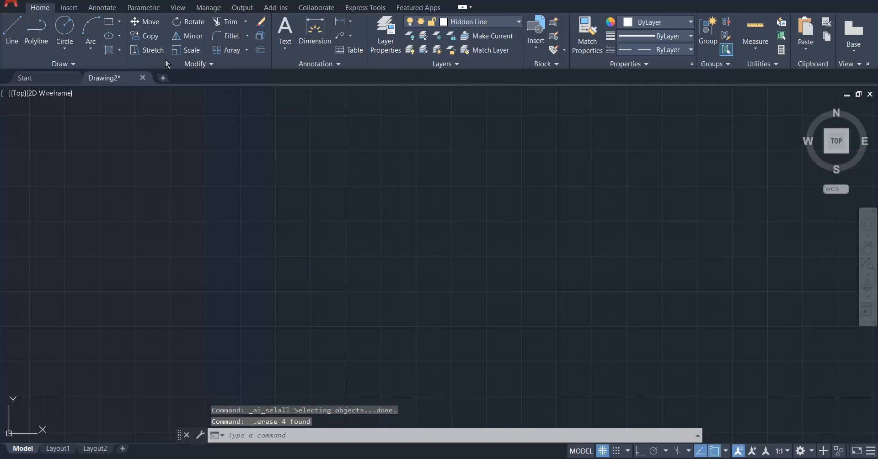
left_click(12, 29)
left_click(158, 251)
left_click(471, 170)
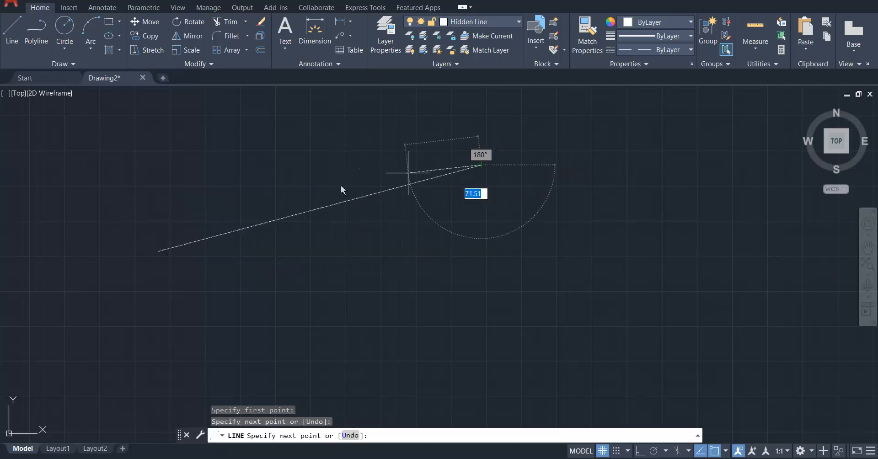
scroll(393, 192, "up", 6)
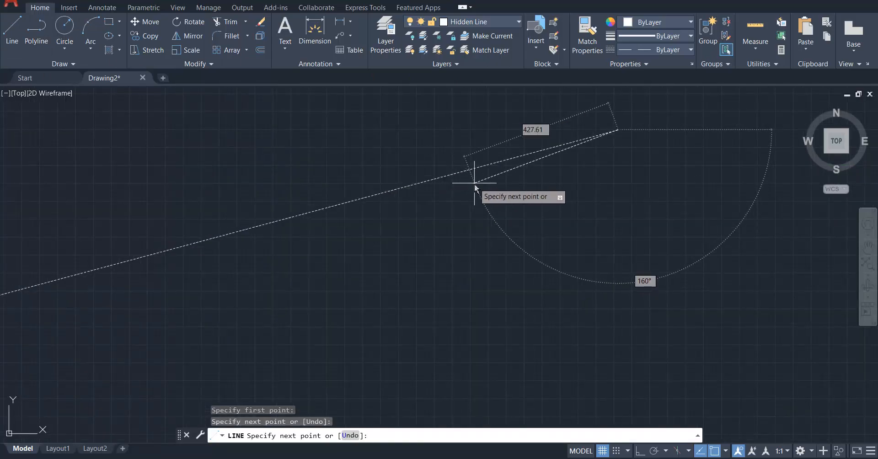
key("Escape")
scroll(515, 251, "down", 3)
left_click(160, 173)
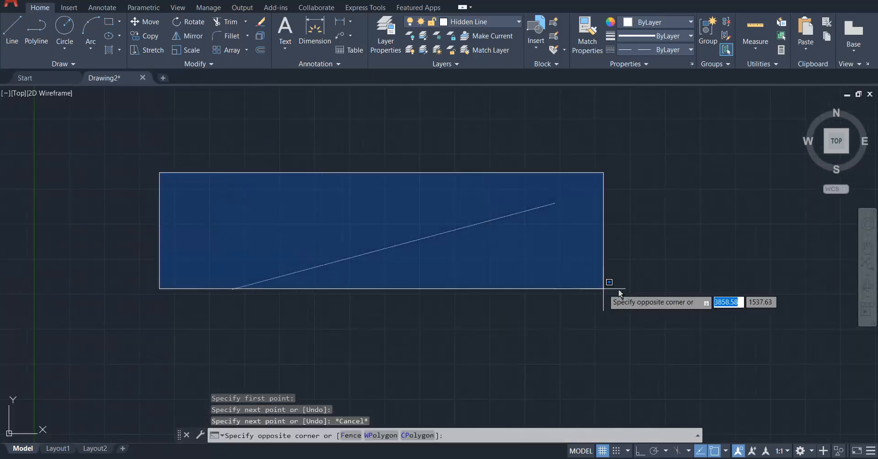
left_click(626, 315)
key("Delete")
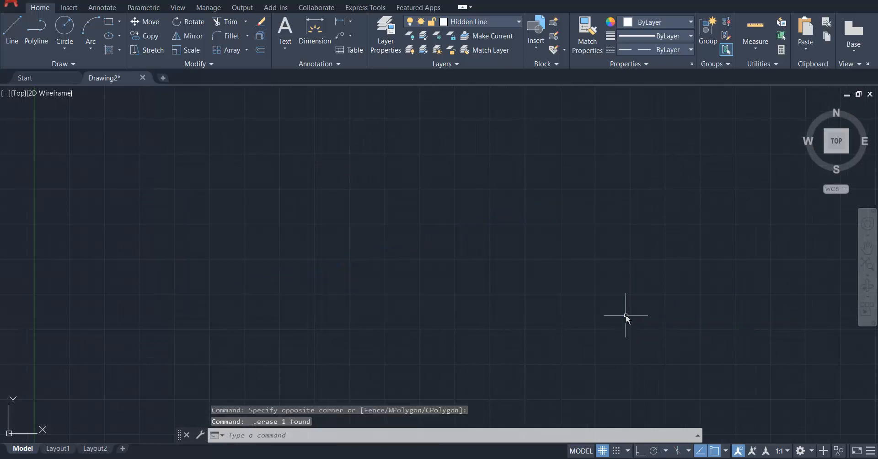
Draw a sloping test line on the Centre Line layer and erase it.
left_click(485, 23)
left_click(471, 48)
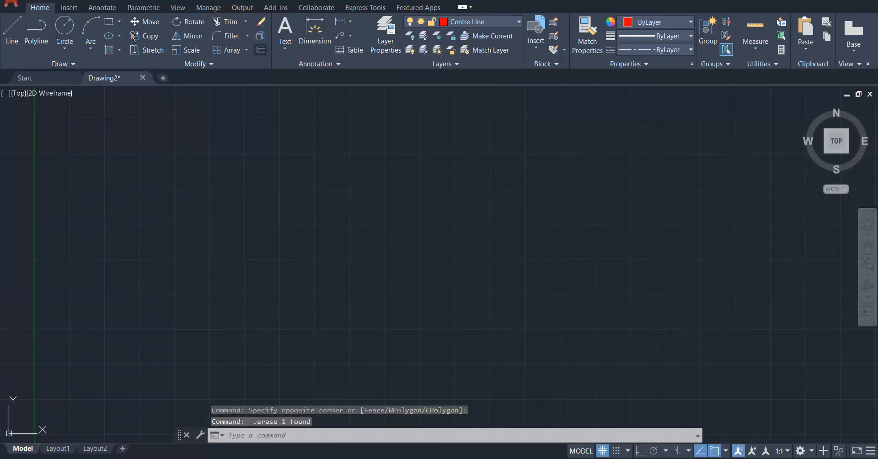
left_click(12, 28)
left_click(194, 320)
left_click(517, 213)
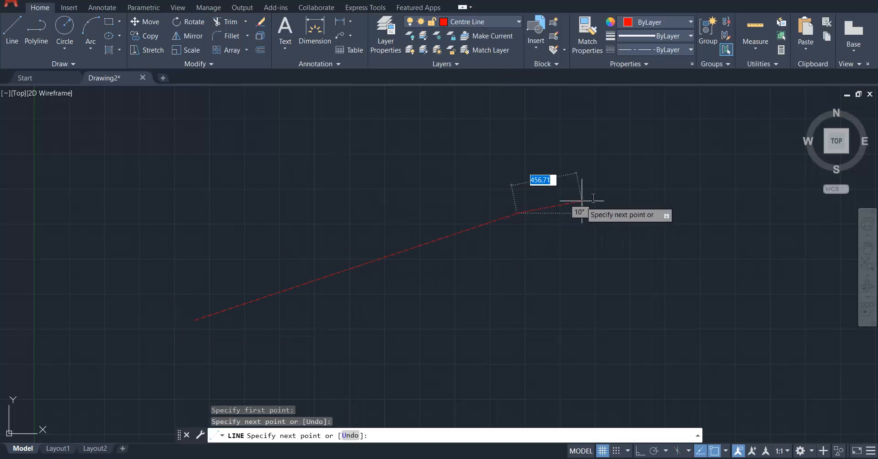
key("Escape")
key("Escape")
key("ctrl+a")
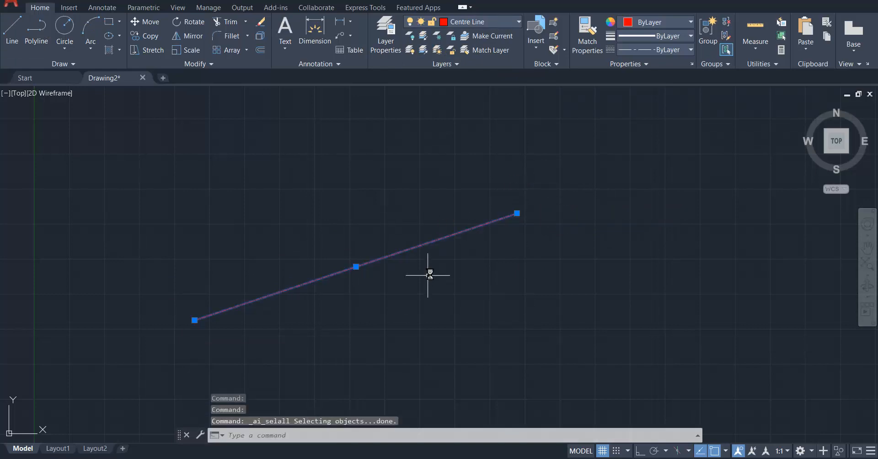
key("Delete")
Try switching layer 0 off and on again, and locking and unlocking it.
left_click(476, 21)
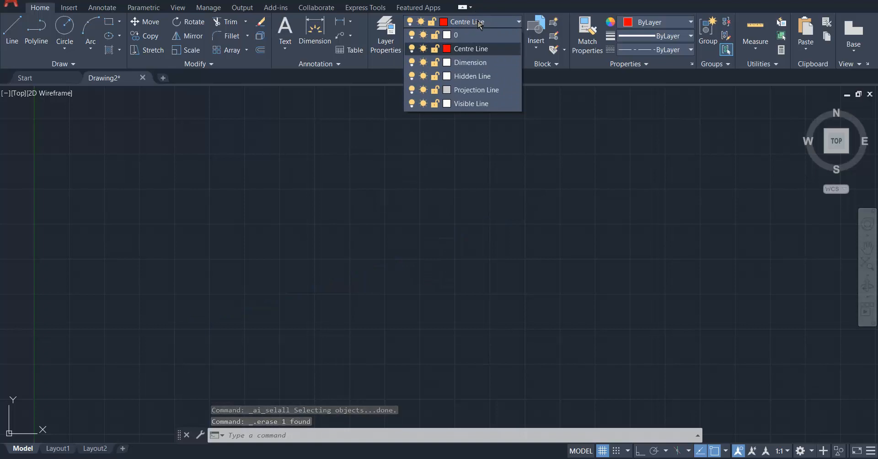
left_click(477, 23)
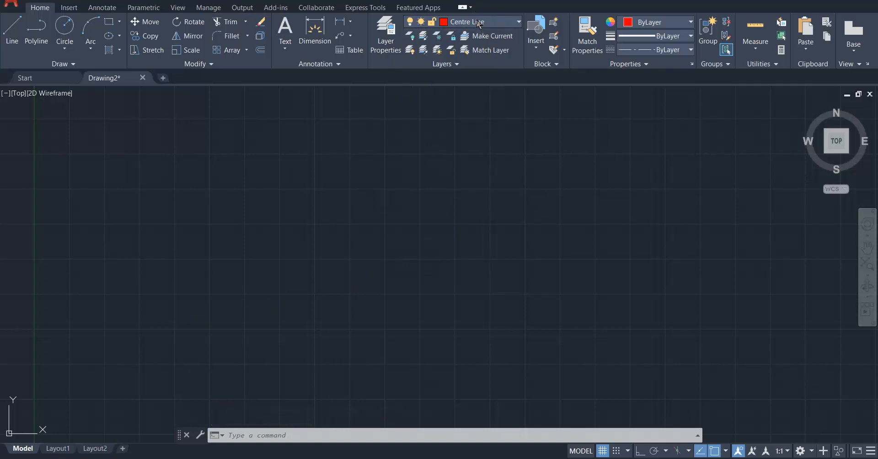
left_click(479, 24)
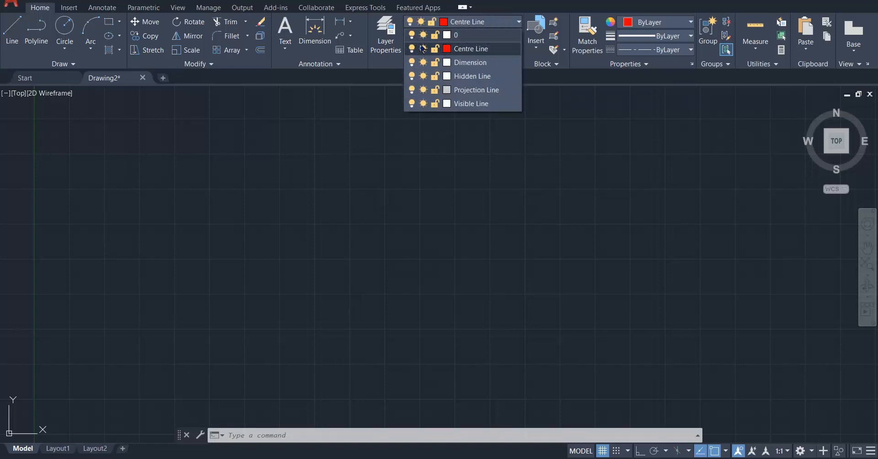
left_click(413, 35)
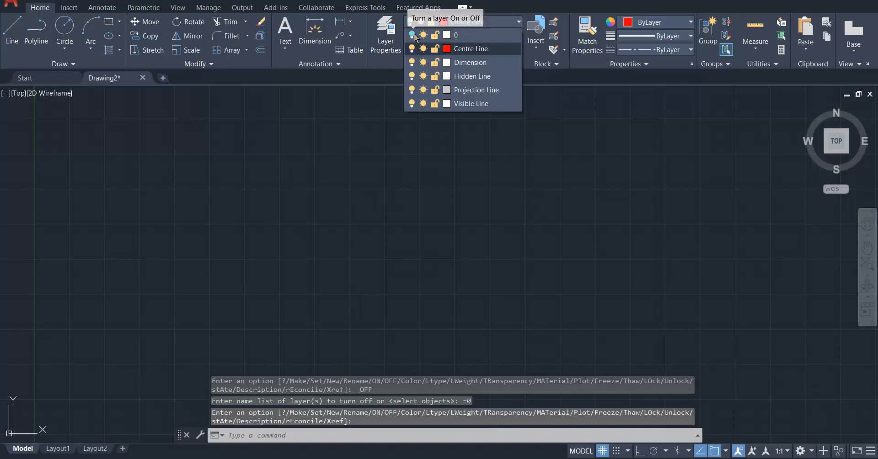
left_click(437, 36)
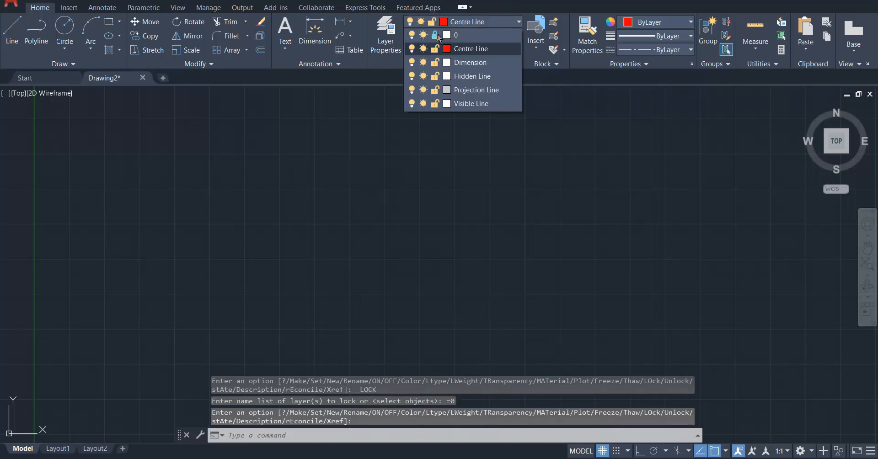
left_click(437, 36)
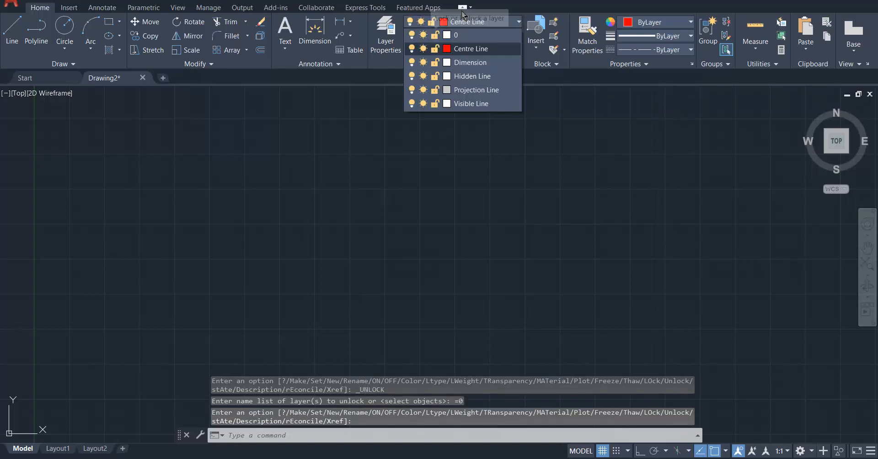
Create a new layer named "Template" in the layer properties manager.
left_click(386, 37)
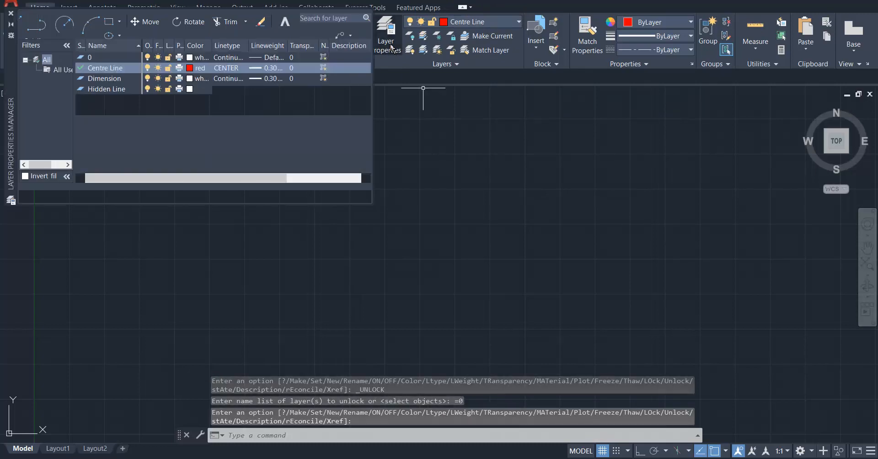
right_click(98, 143)
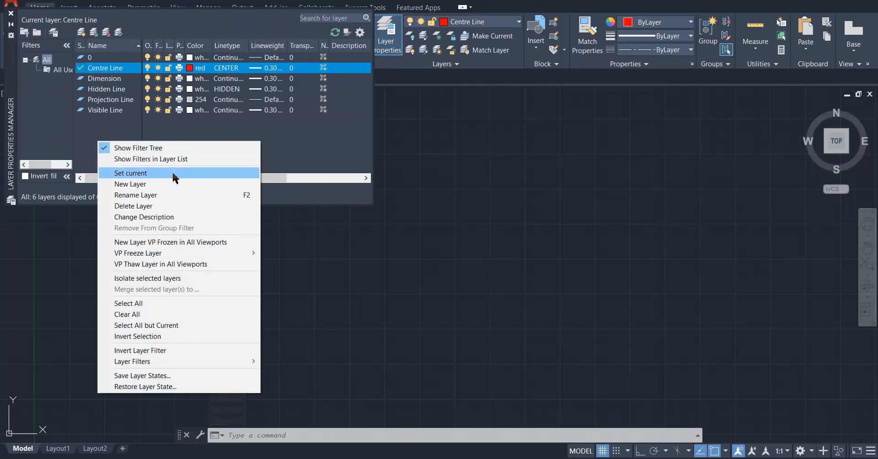
left_click(175, 184)
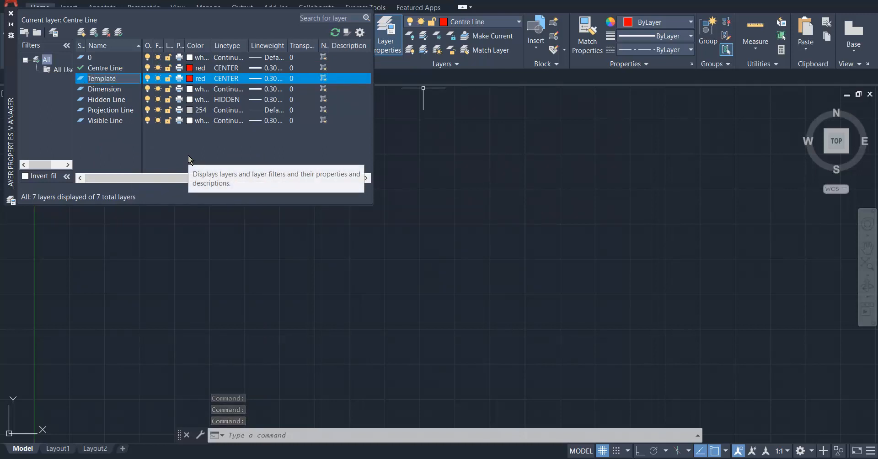
key("Return")
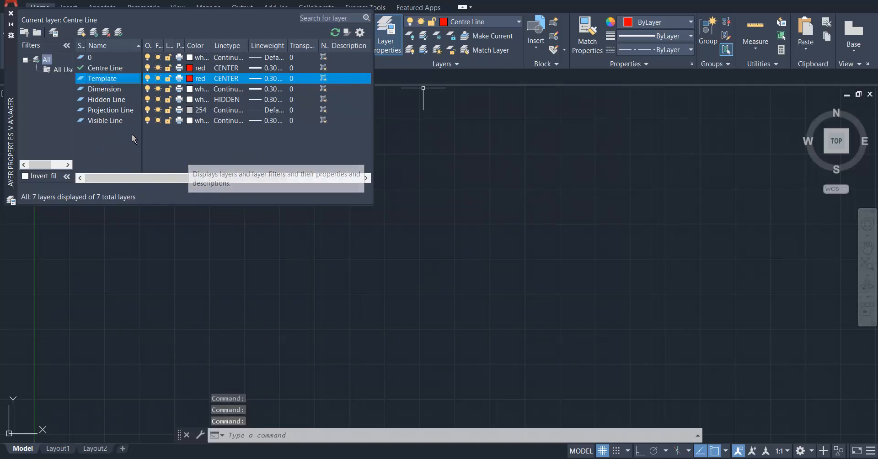
Set the Template layer's color to white and its linetype to Continuous, and close the layer properties manager.
left_click(200, 78)
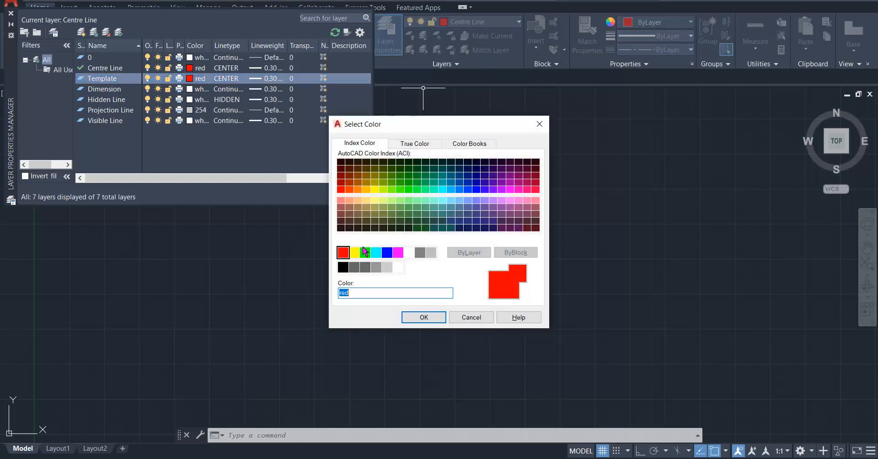
left_click(410, 251)
left_click(419, 312)
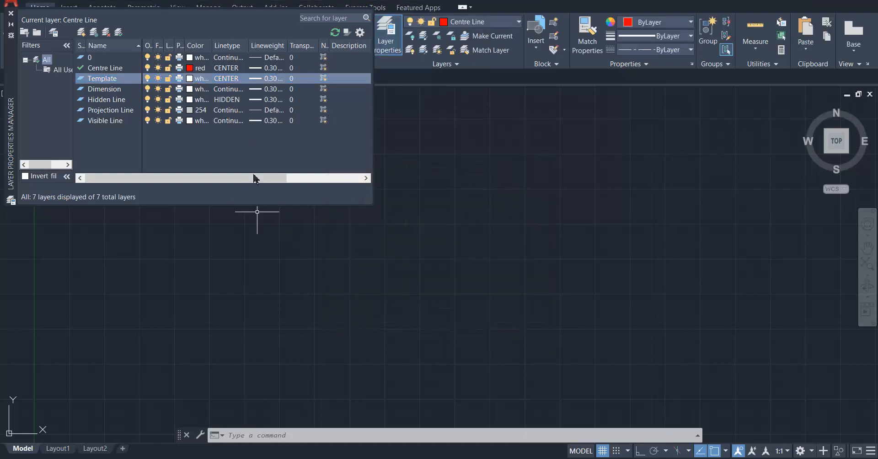
left_click(228, 78)
left_click(436, 206)
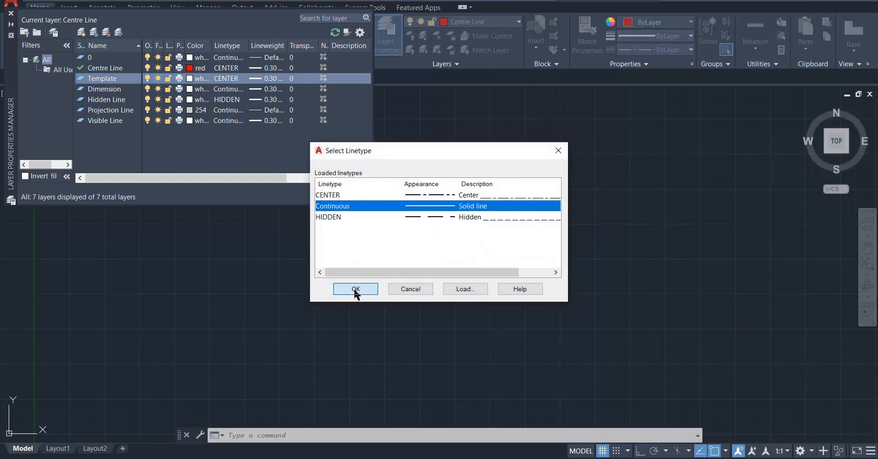
left_click(356, 290)
left_click(11, 13)
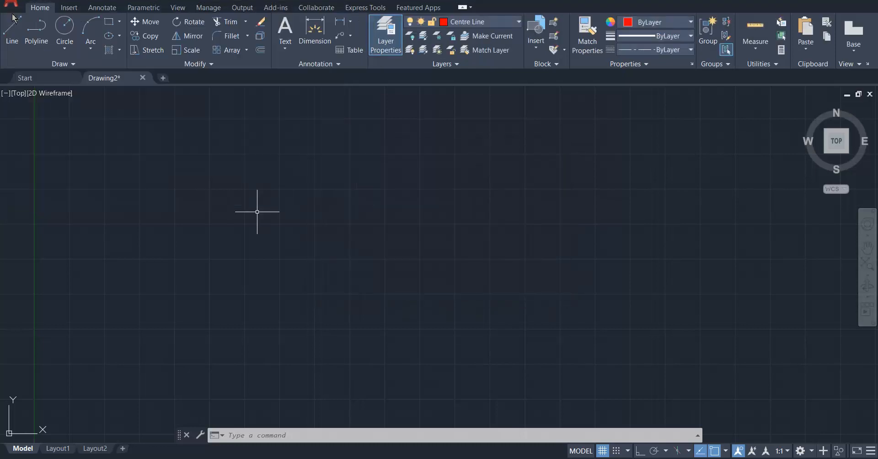
Make Dimension the current layer and draw a rectangle about 238 mm wide.
middle_click(304, 194)
middle_click(304, 194)
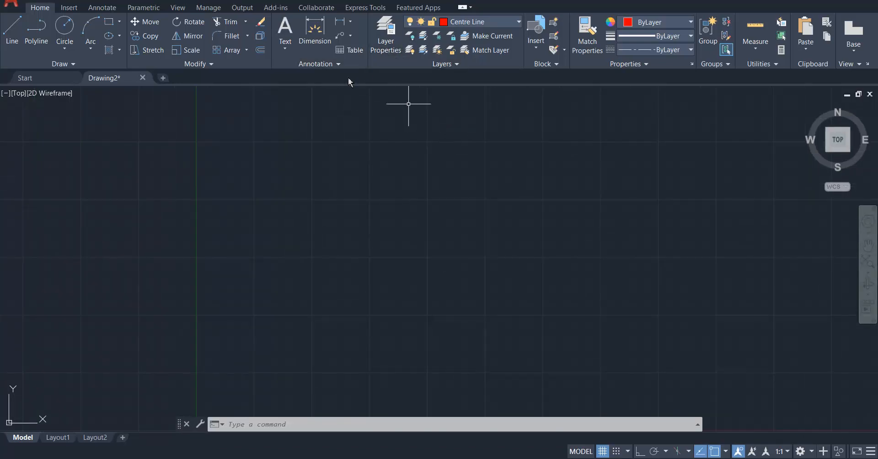
left_click(497, 22)
left_click(471, 63)
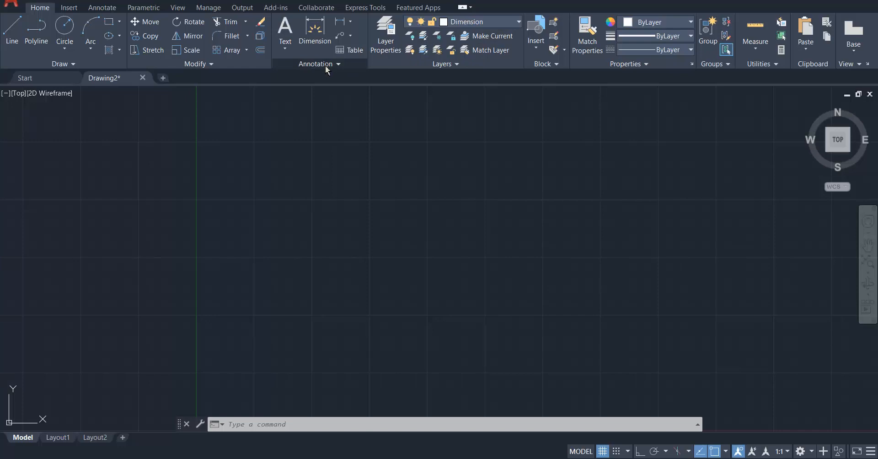
left_click(109, 22)
left_click(233, 147)
left_click(508, 303)
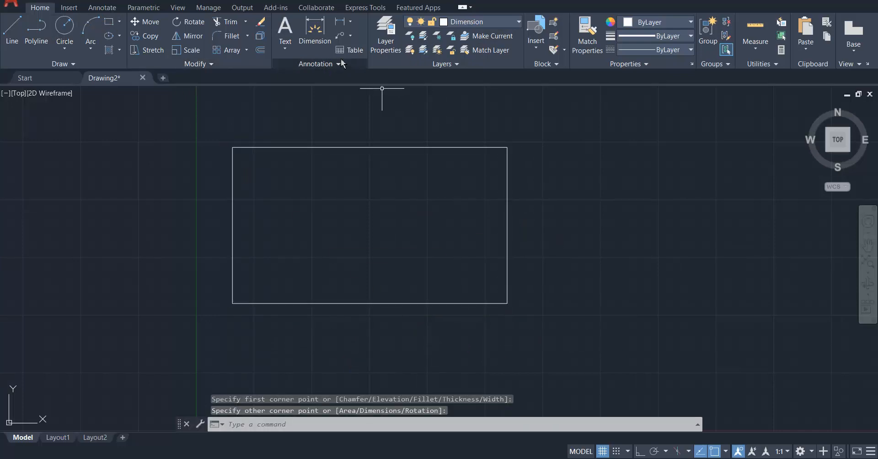
Add a linear dimension for the rectangle's width, placed just above its upper edge.
left_click(339, 21)
left_click(232, 147)
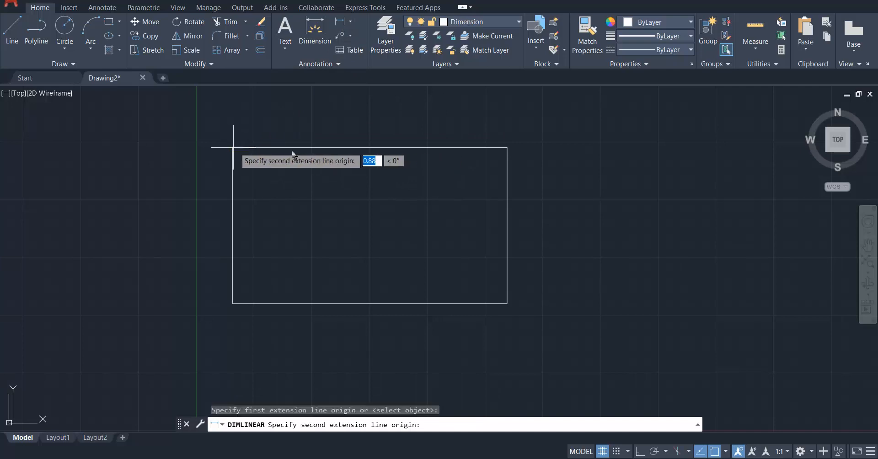
left_click(508, 147)
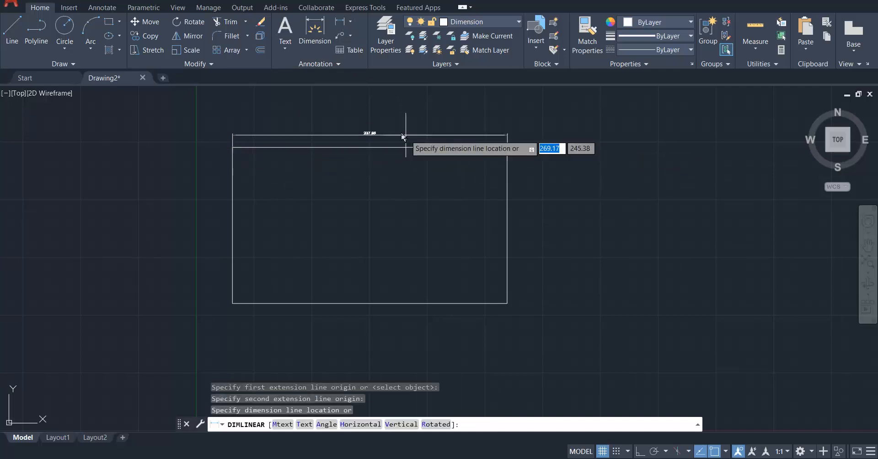
left_click(378, 128)
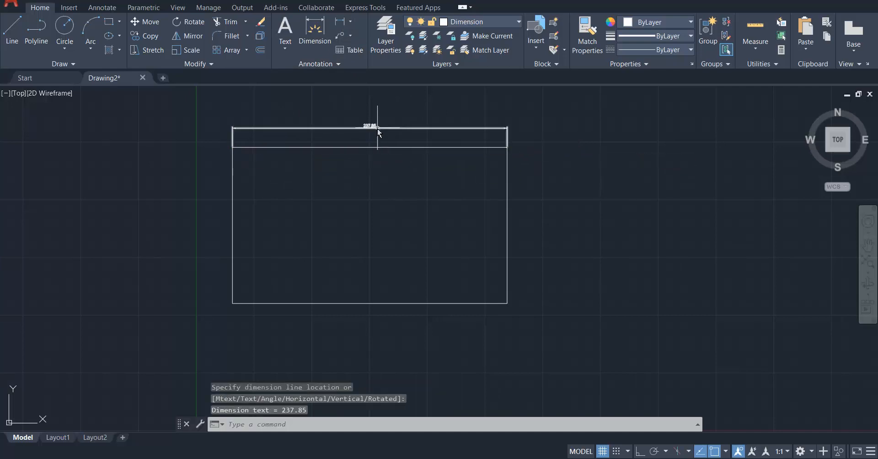
scroll(353, 173, "up", 4)
middle_click(352, 185)
middle_click(351, 184)
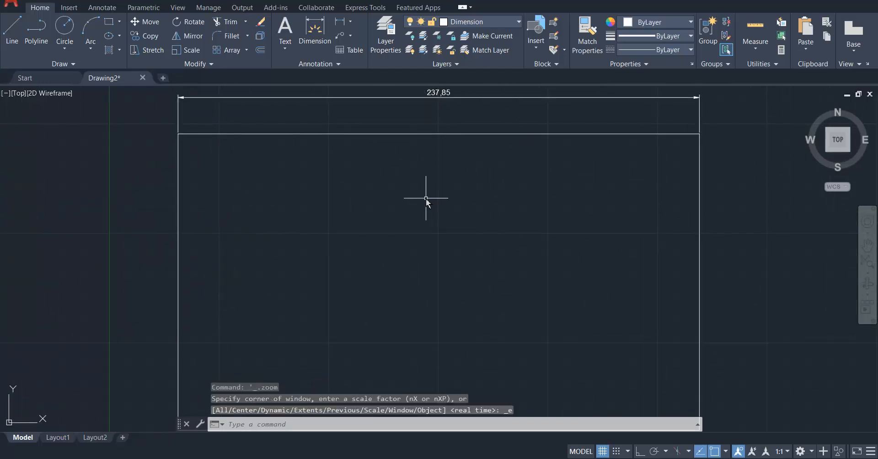
Modify the Standard dimension style to use an overall scale of 15 for dimension features.
scroll(428, 198, "down", 2)
scroll(437, 139, "up", 2)
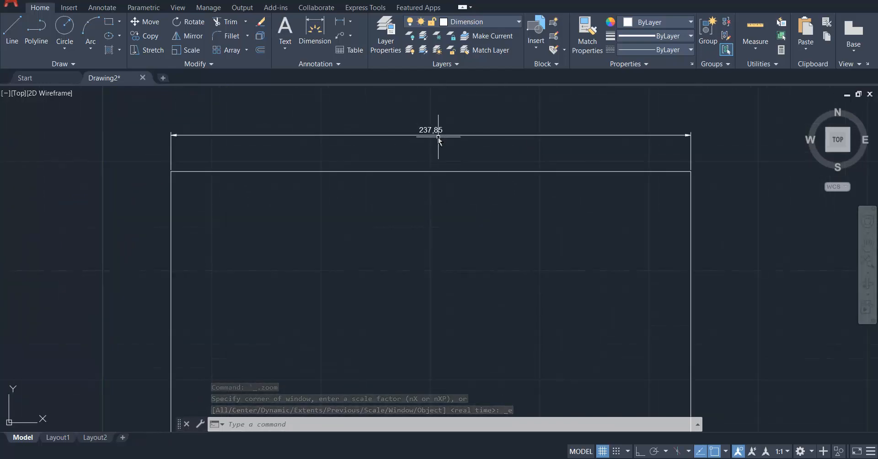
left_click(336, 67)
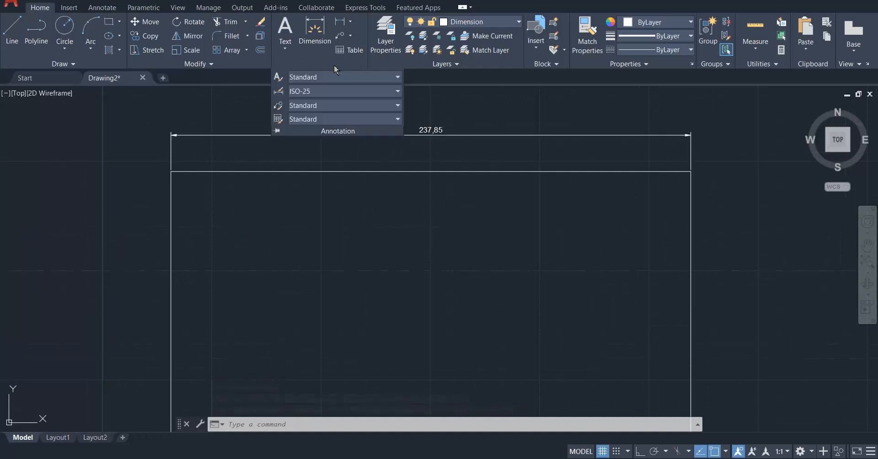
left_click(278, 93)
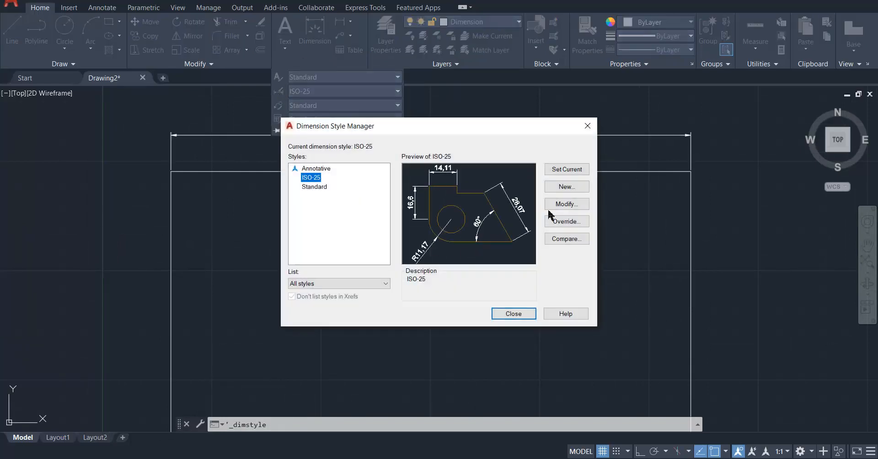
left_click(316, 187)
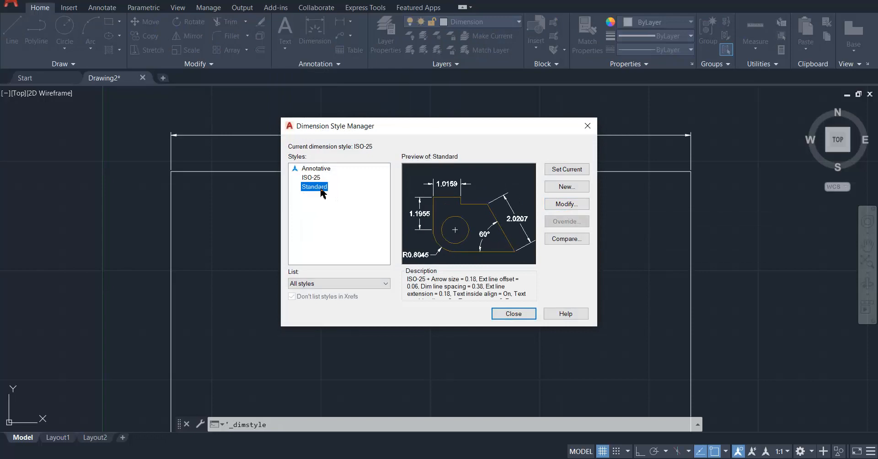
left_click(318, 178)
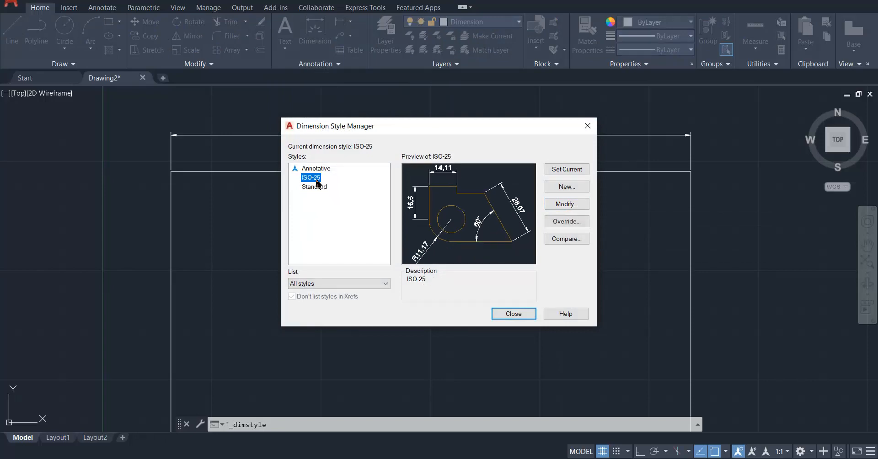
left_click(320, 189)
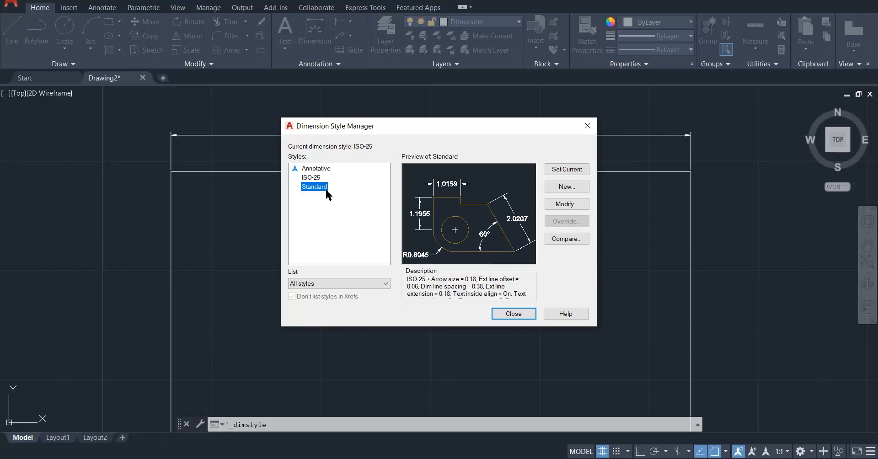
left_click(568, 205)
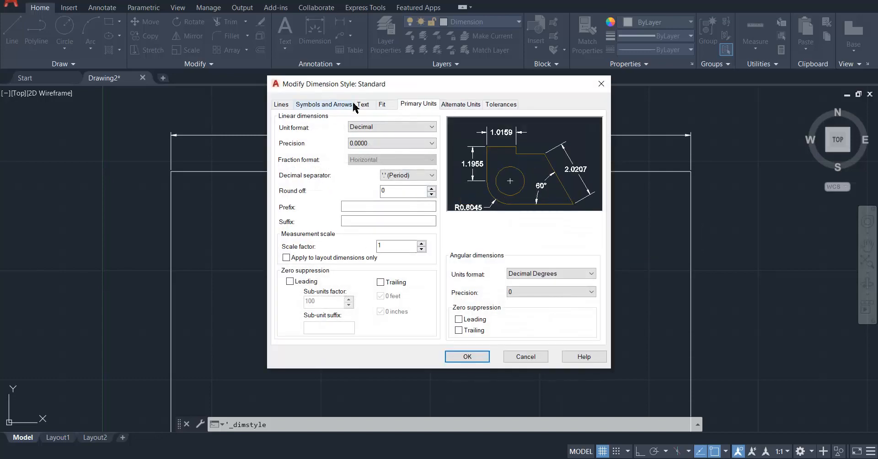
left_click(384, 104)
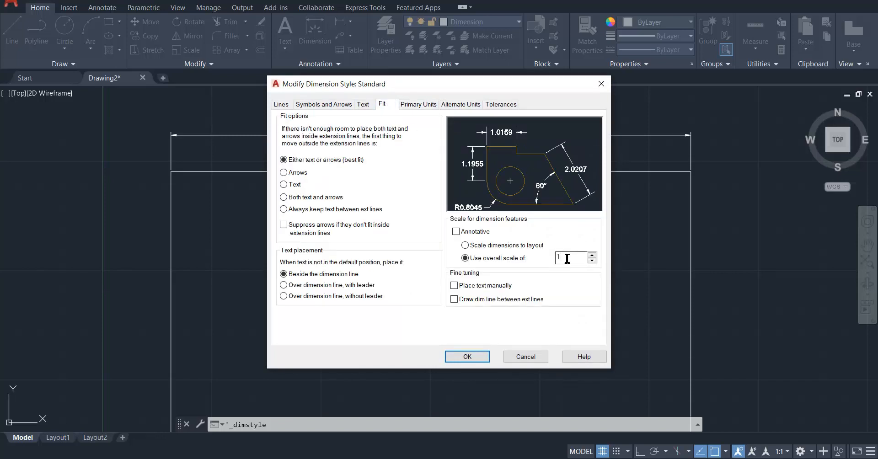
type("1")
left_click(468, 357)
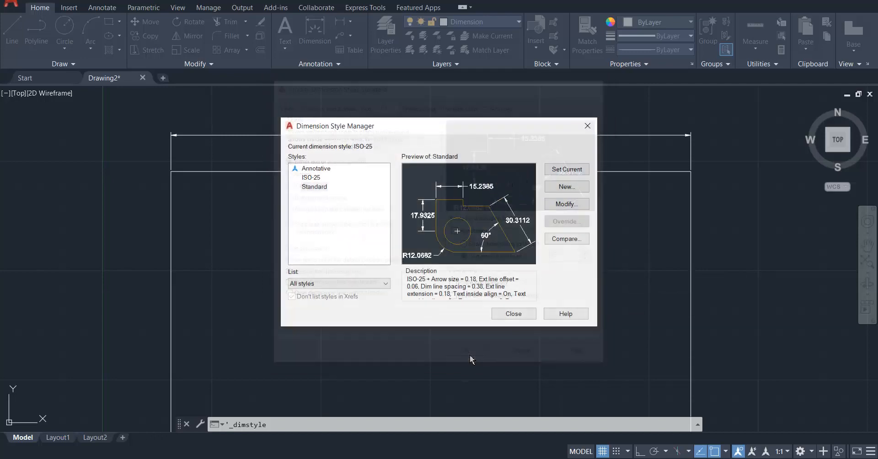
left_click(519, 310)
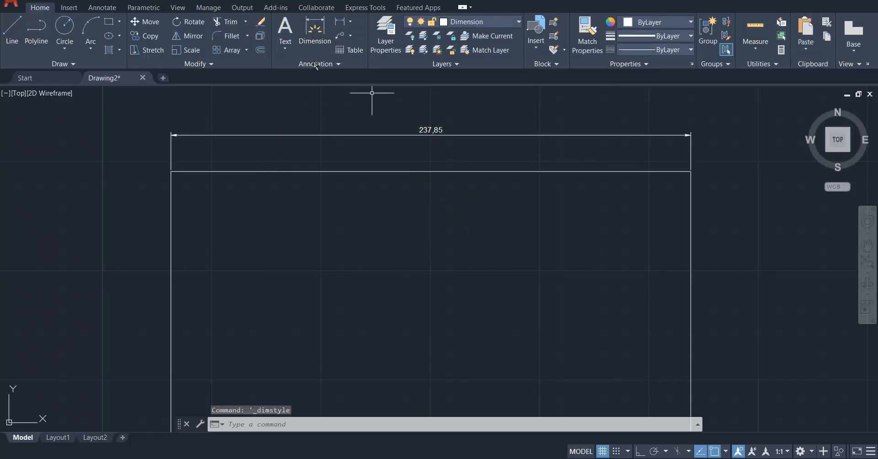
Make Standard the current dimension style.
left_click(338, 64)
left_click(331, 91)
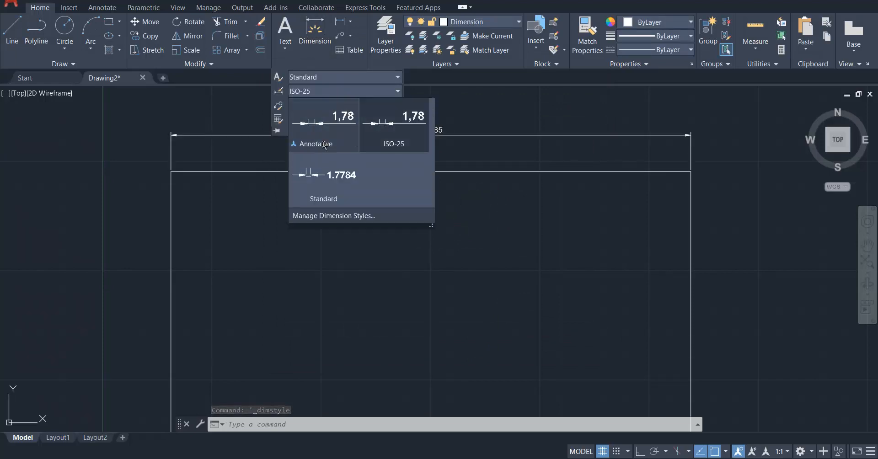
left_click(321, 187)
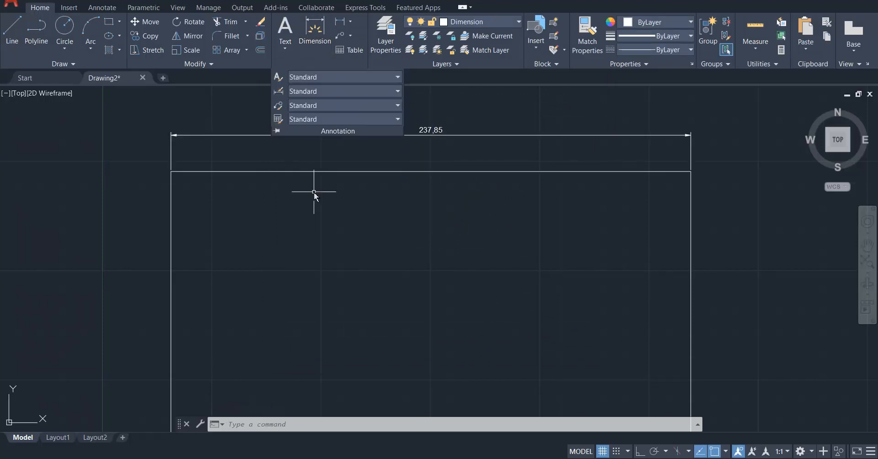
Try to apply the Standard dimension style to the existing width dimension by setting that style current in the Dimension Style Manager.
left_click(428, 134)
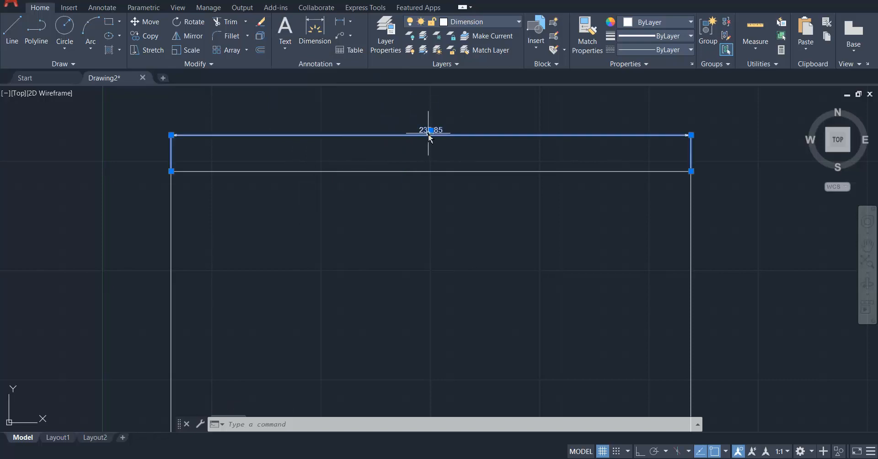
left_click(320, 66)
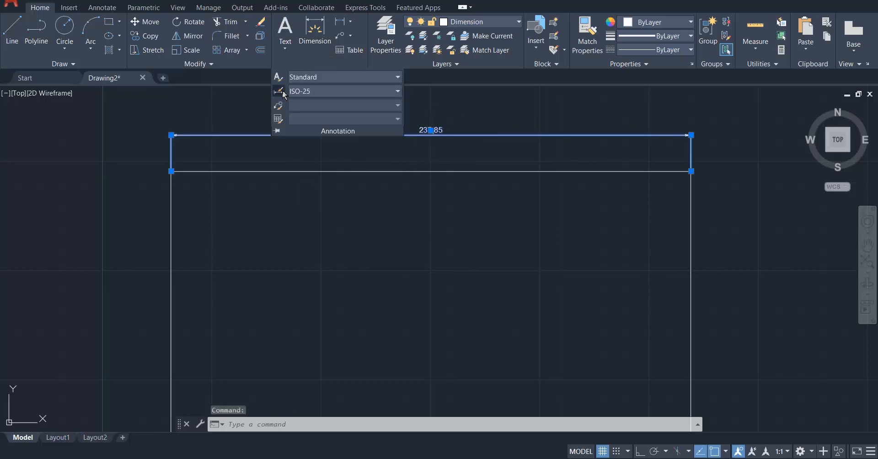
left_click(280, 92)
left_click(567, 172)
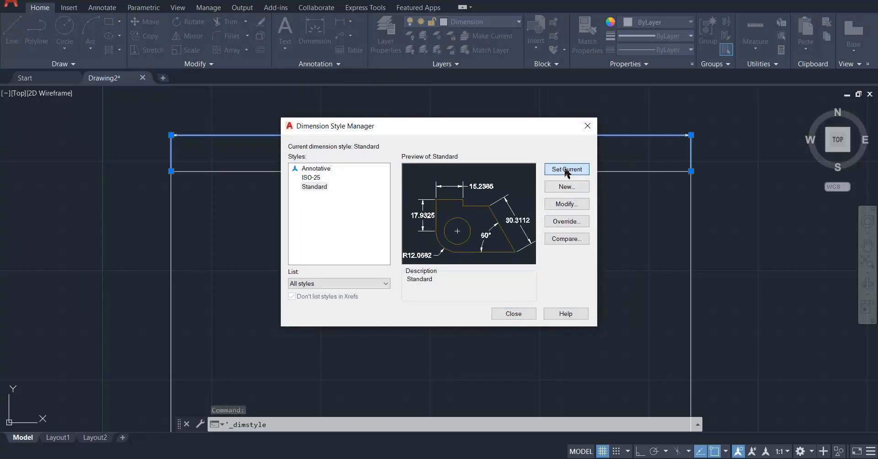
left_click(513, 313)
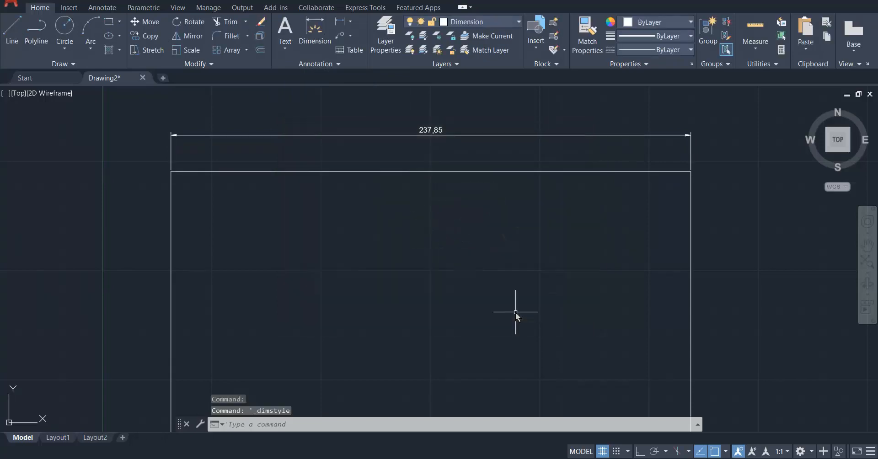
Delete the existing width dimension above the rectangle.
left_click(433, 131)
mouse_move(431, 132)
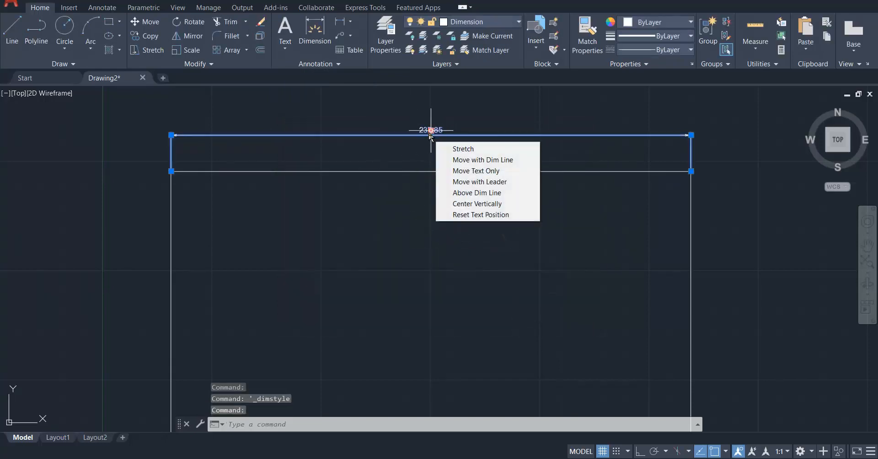
key("Delete")
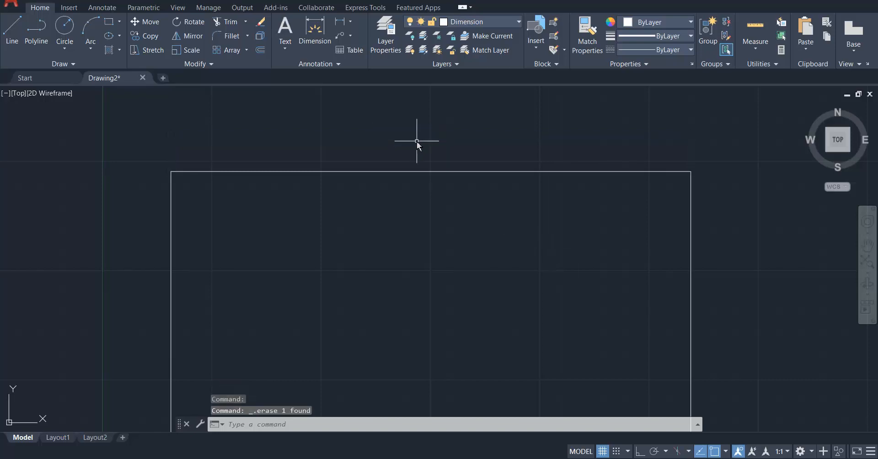
Add a linear dimension in the Standard style for the rectangle's width, placed just above its upper edge.
left_click(337, 64)
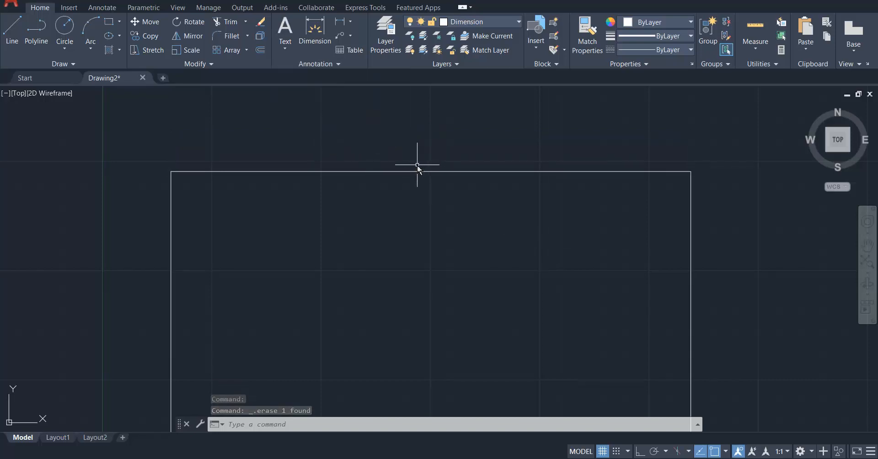
left_click(339, 64)
left_click(283, 92)
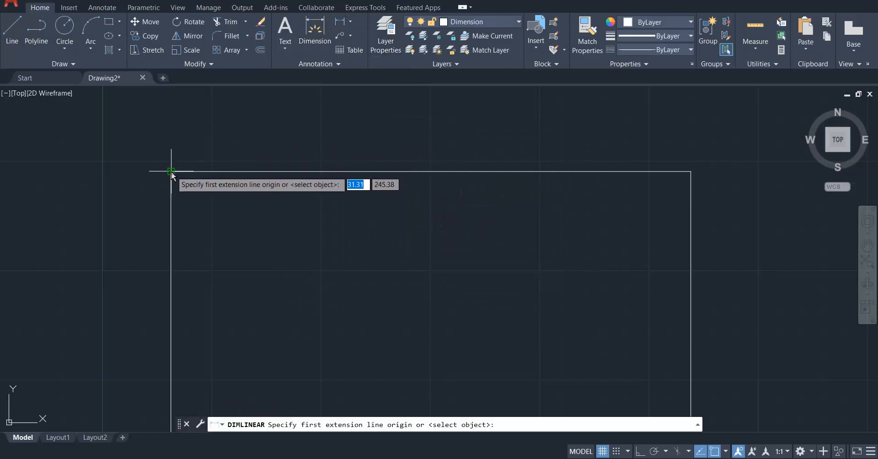
left_click(171, 172)
left_click(690, 172)
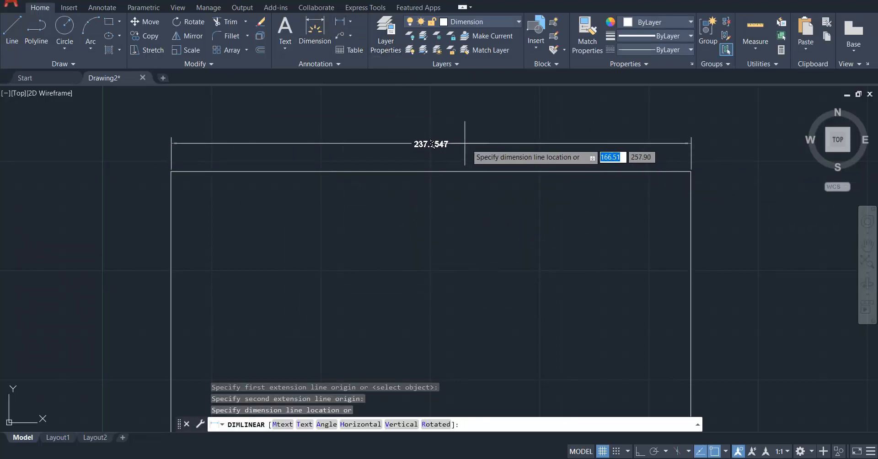
left_click(422, 141)
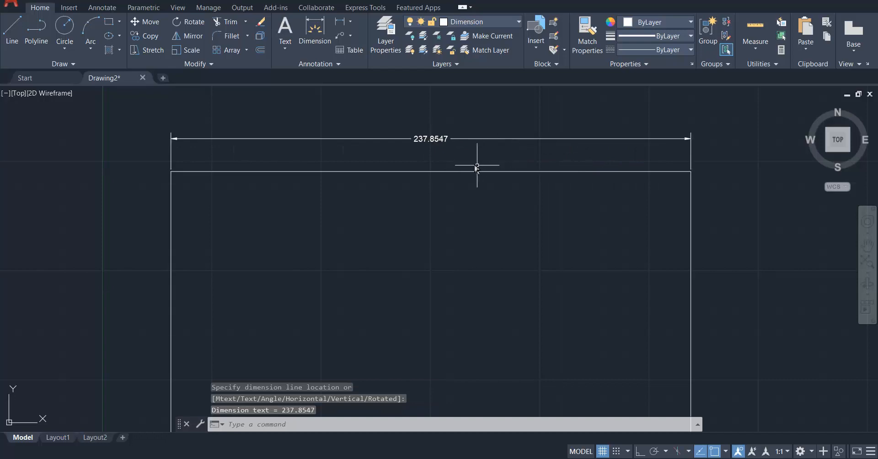
Set the linear dimension precision of the Standard dimension style to 0.00.
scroll(437, 138, "up", 5)
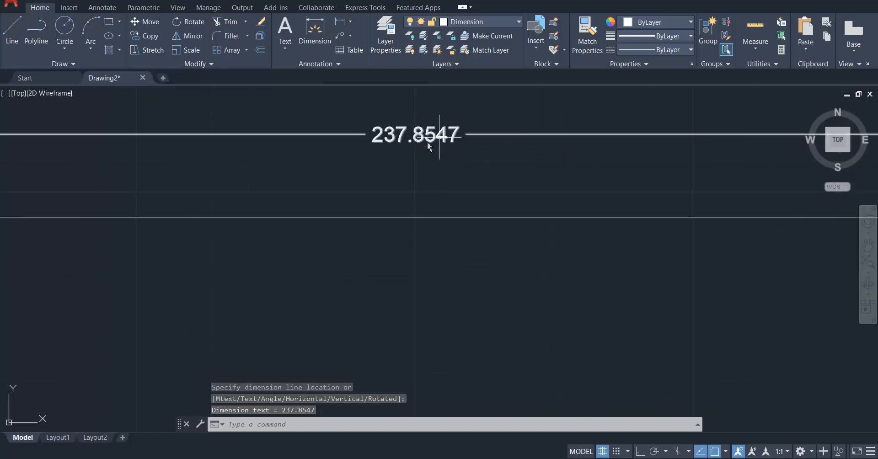
left_click(322, 65)
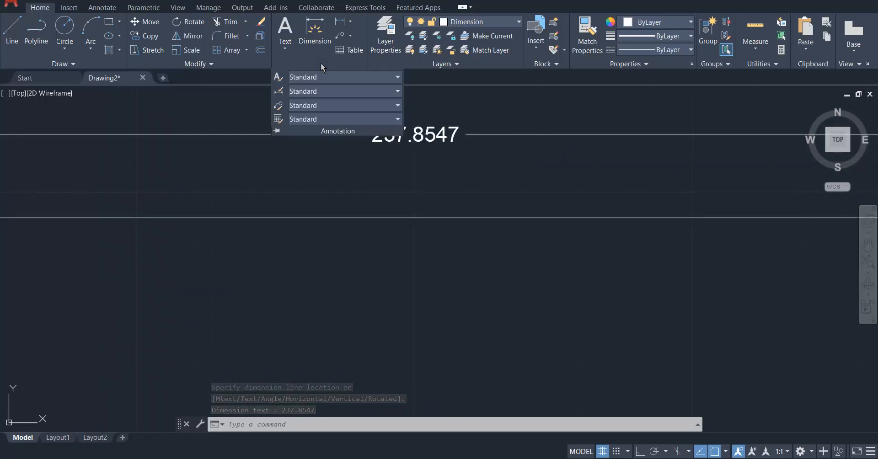
left_click(280, 92)
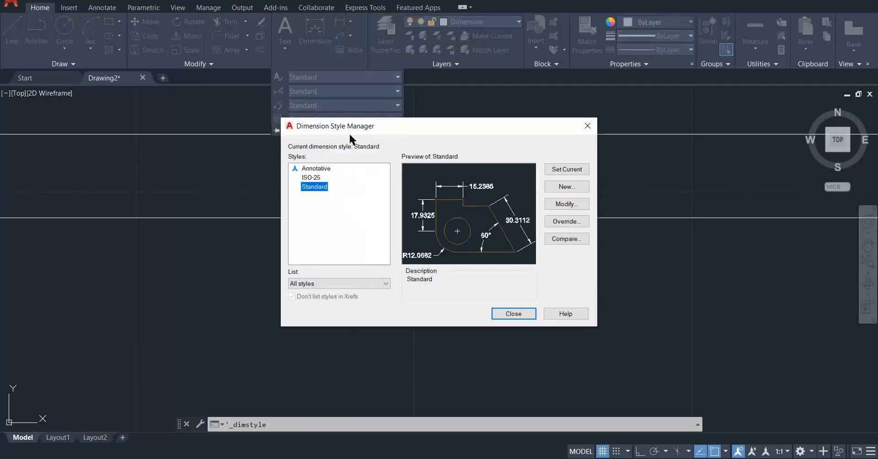
left_click(561, 205)
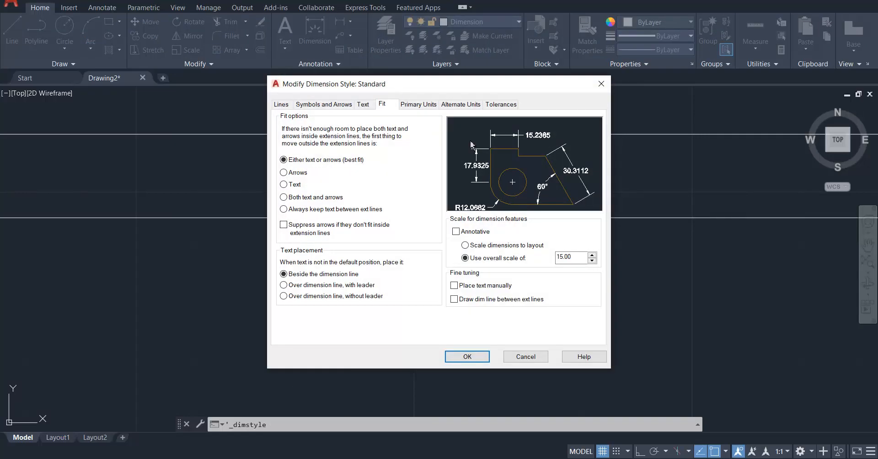
left_click(416, 105)
left_click(403, 144)
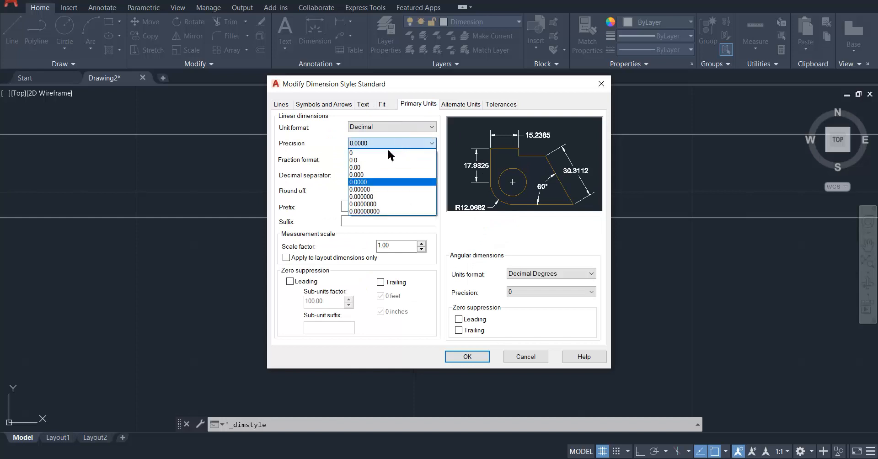
left_click(372, 165)
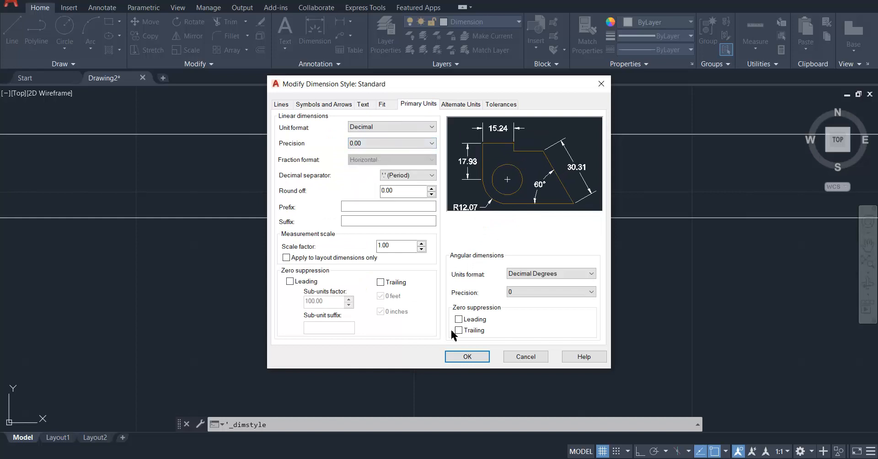
left_click(386, 104)
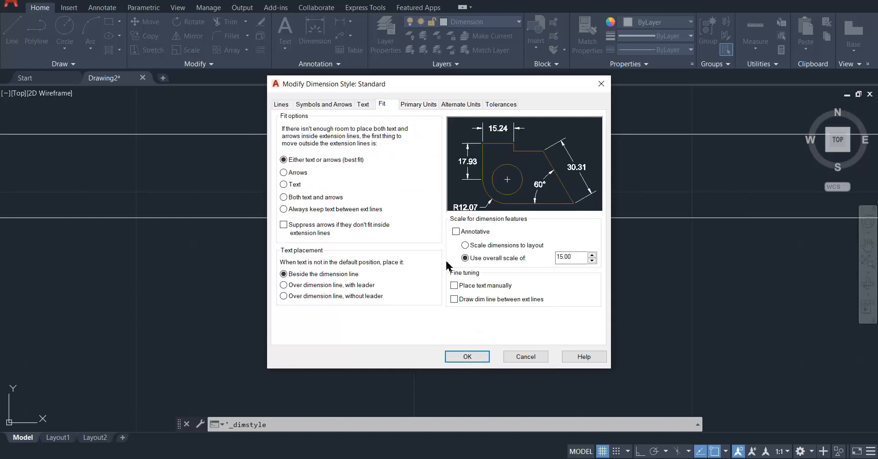
left_click(476, 361)
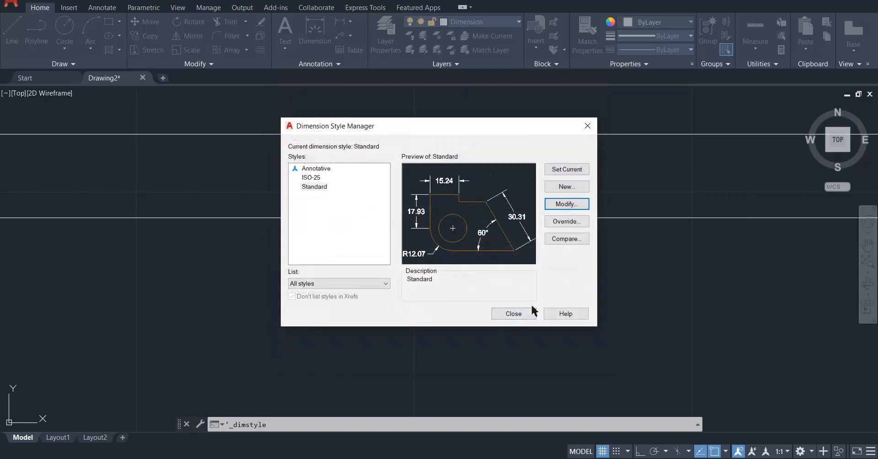
left_click(513, 314)
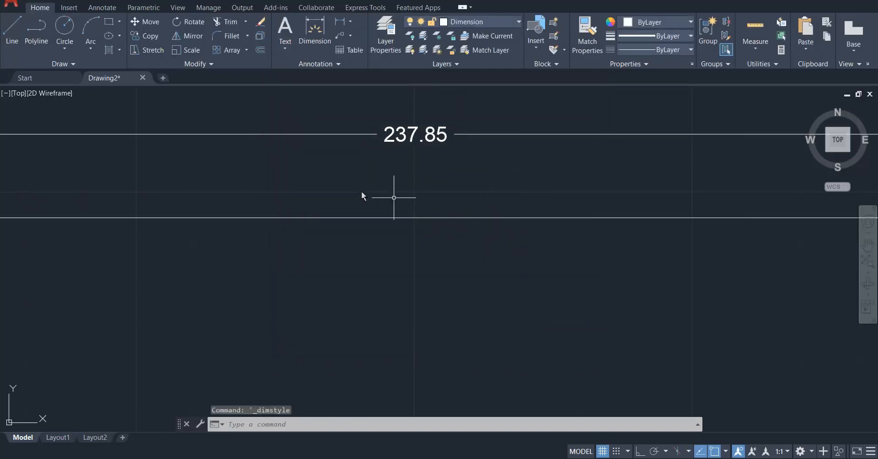
Move the width dimension line closer to the rectangle's upper edge and clear the selection.
scroll(367, 196, "down", 6)
scroll(371, 205, "up", 4)
middle_click(370, 170)
middle_click(370, 170)
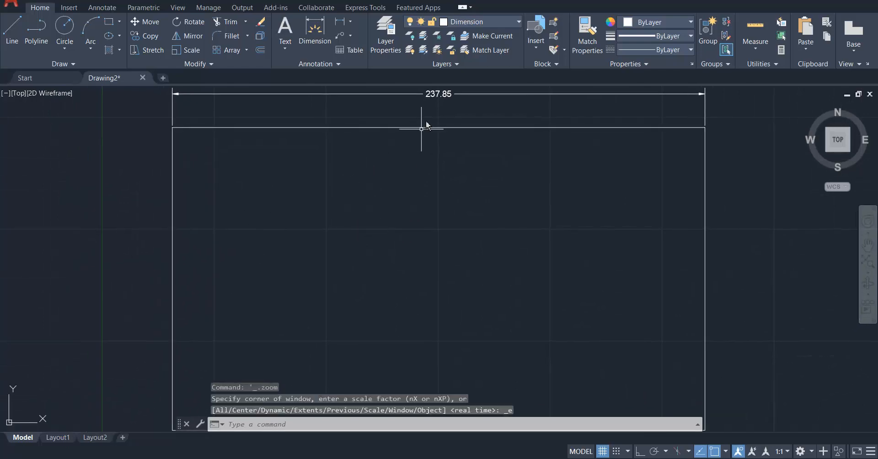
left_click(444, 95)
left_click(438, 94)
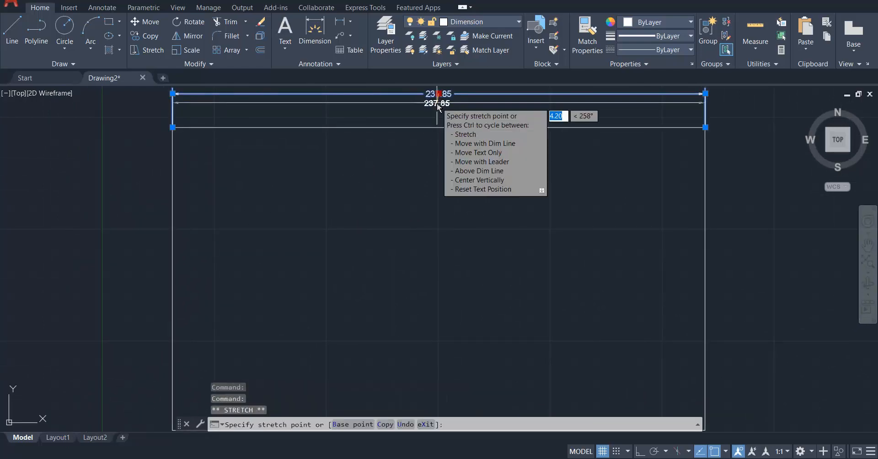
left_click(415, 120)
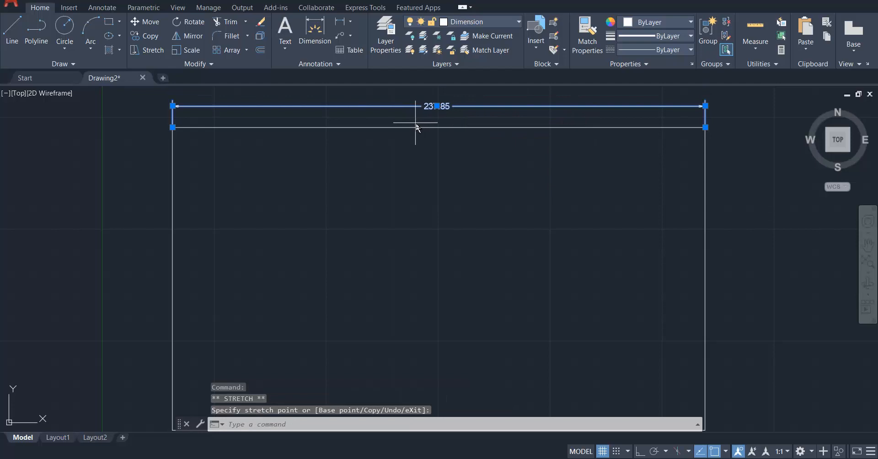
left_click(414, 123)
key("Escape")
key("Escape")
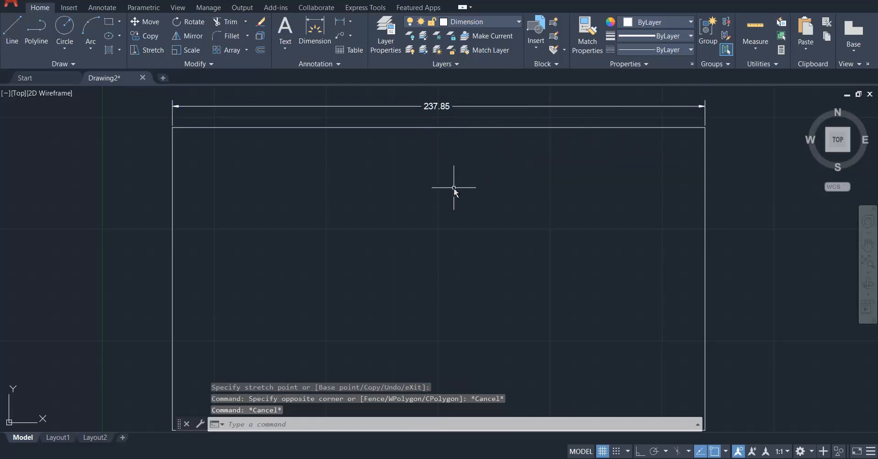
Save the drawing in the Documents folder under the file name Engineering_Curve.
scroll(414, 195, "down", 2)
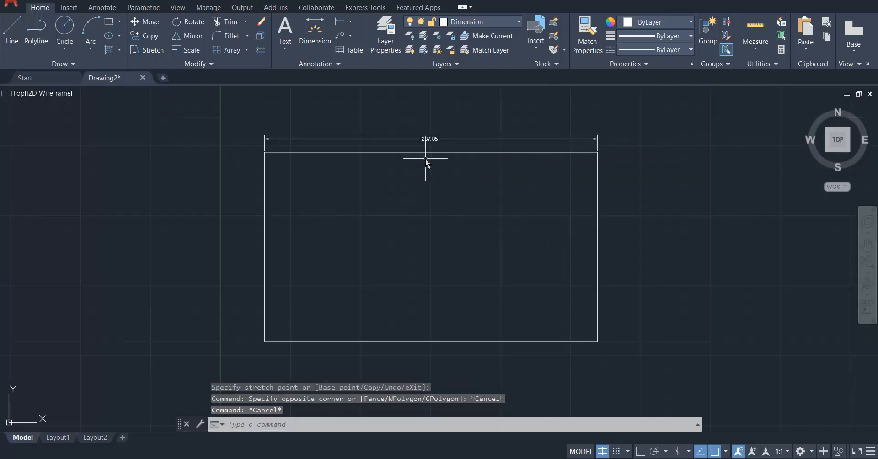
scroll(426, 159, "up", 2)
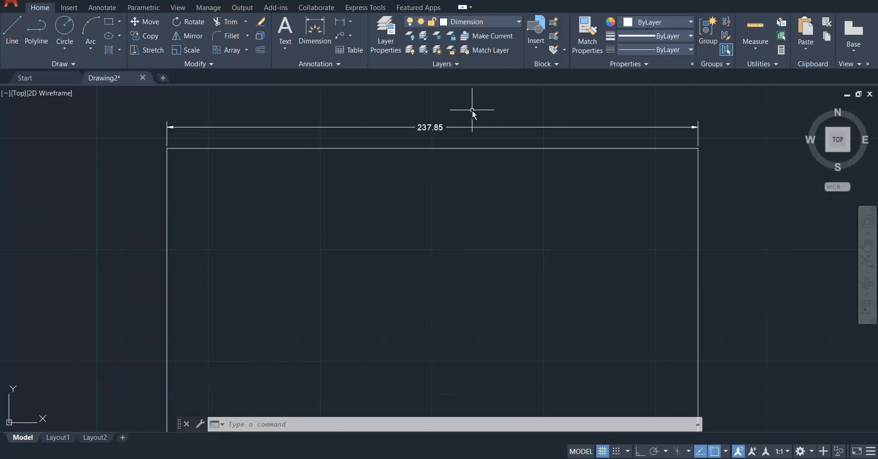
type("d")
key("Return")
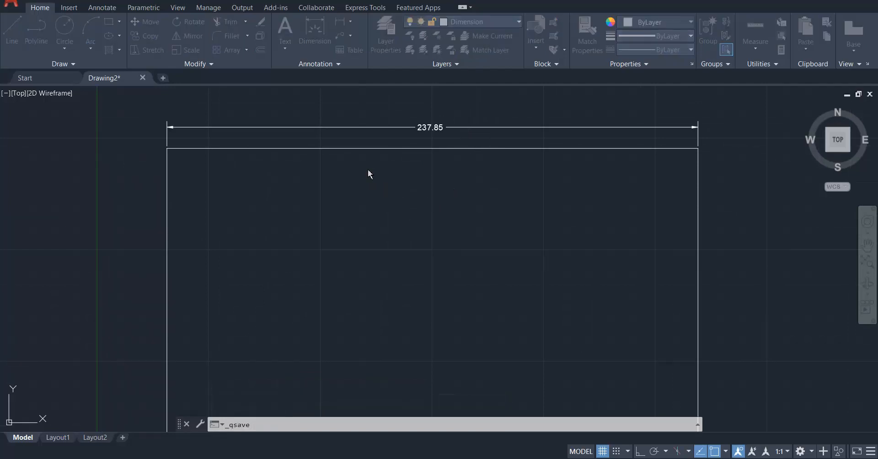
type("My_D")
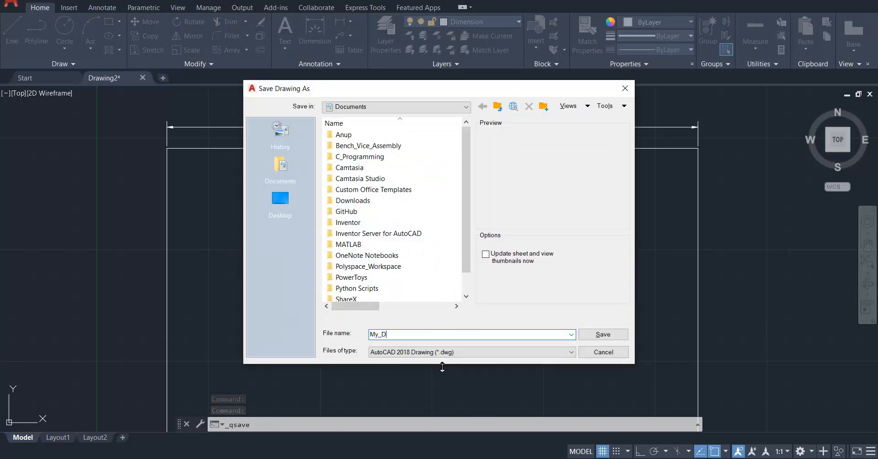
key("BackSpace")
key("BackSpace")
key("BackSpace")
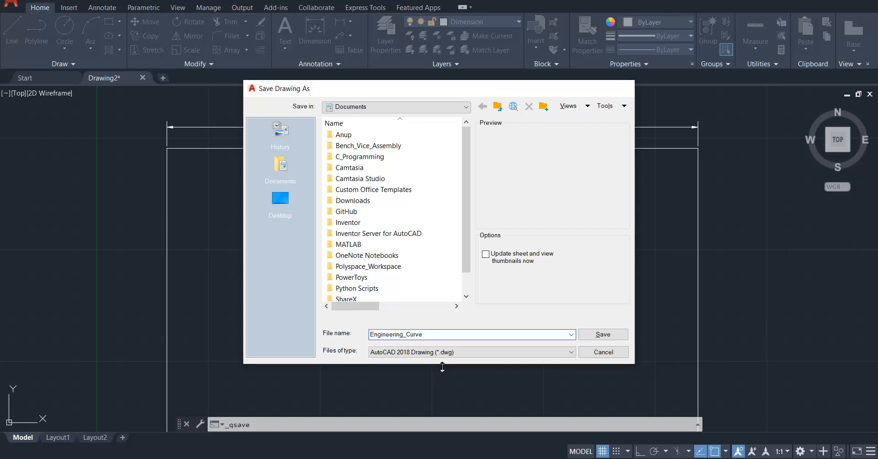
key("Return")
Delete everything in the drawing, including the test rectangle and its width dimension.
scroll(372, 205, "down", 2)
middle_click(372, 205)
middle_click(372, 205)
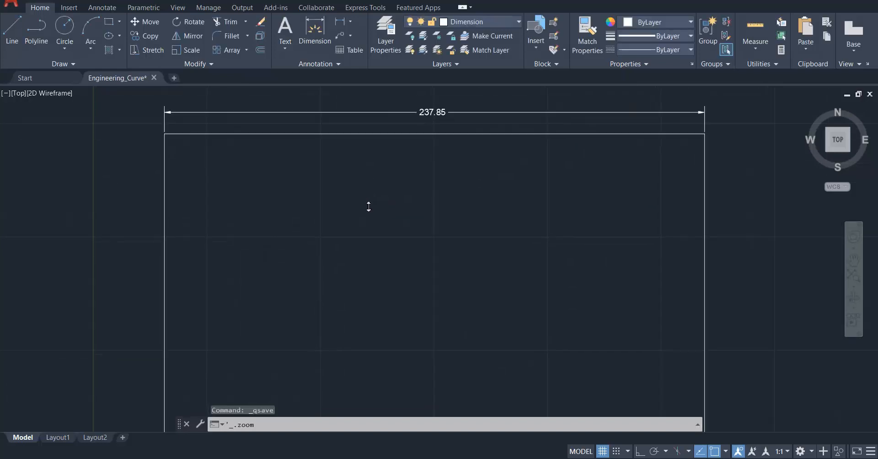
key("ctrl+a")
key("Delete")
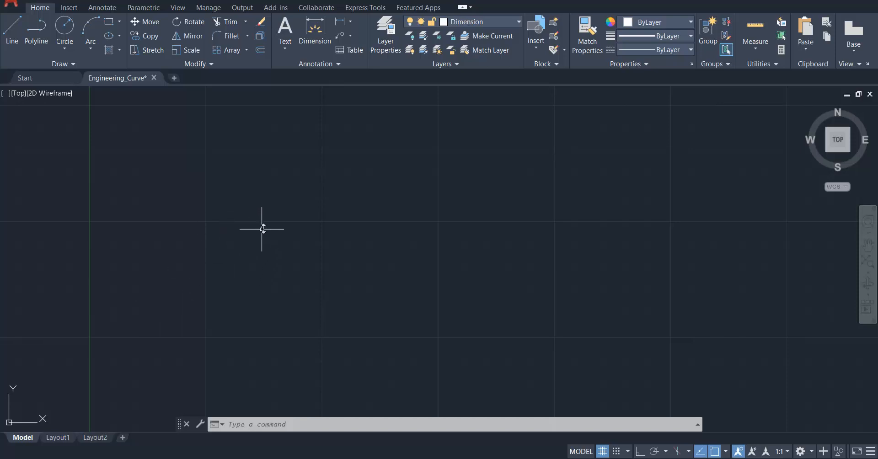
Make Template the current layer and draw a rectangle 420 mm wide and 297 mm high, starting just beside the vertical axis.
left_click(467, 25)
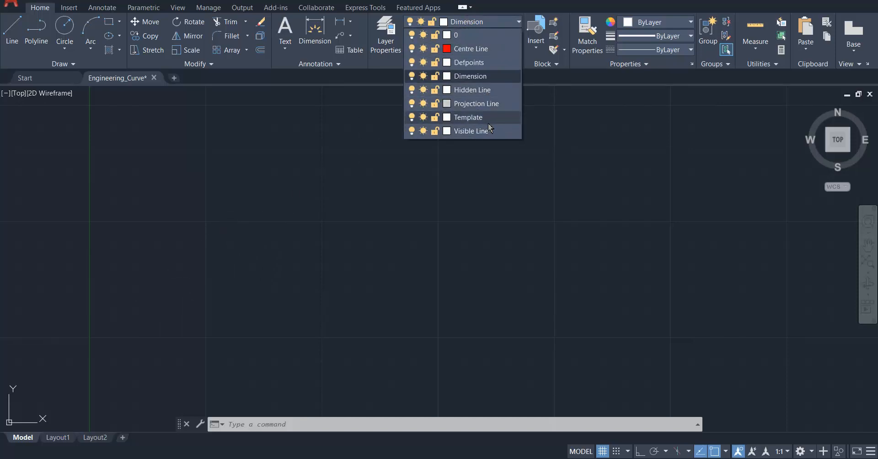
left_click(468, 117)
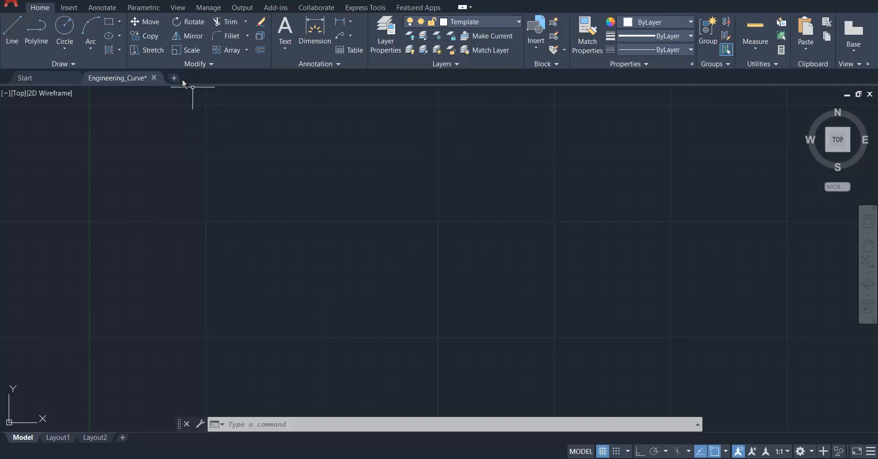
left_click(110, 22)
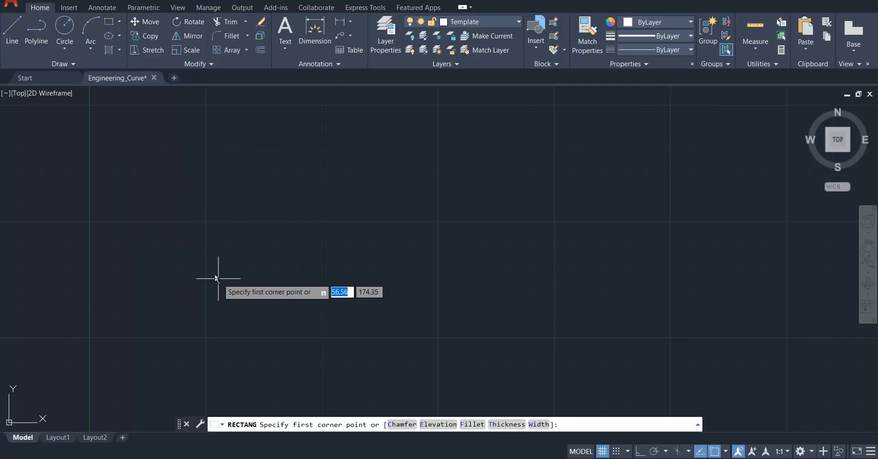
left_click(121, 376)
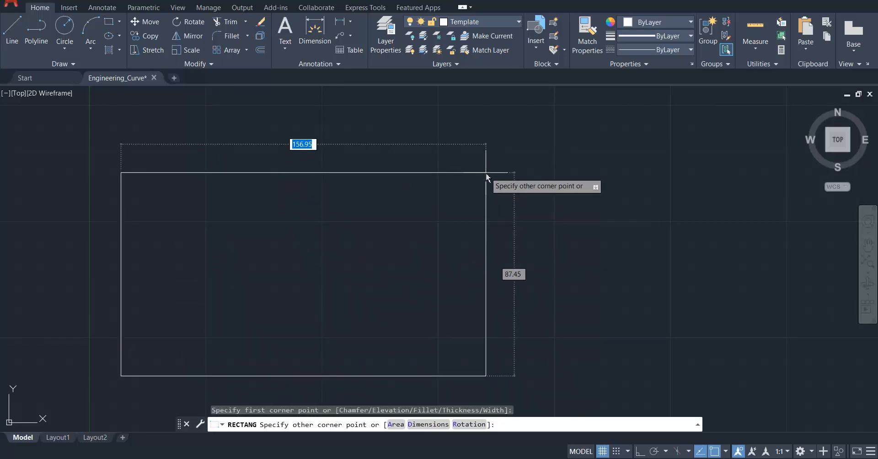
type("420")
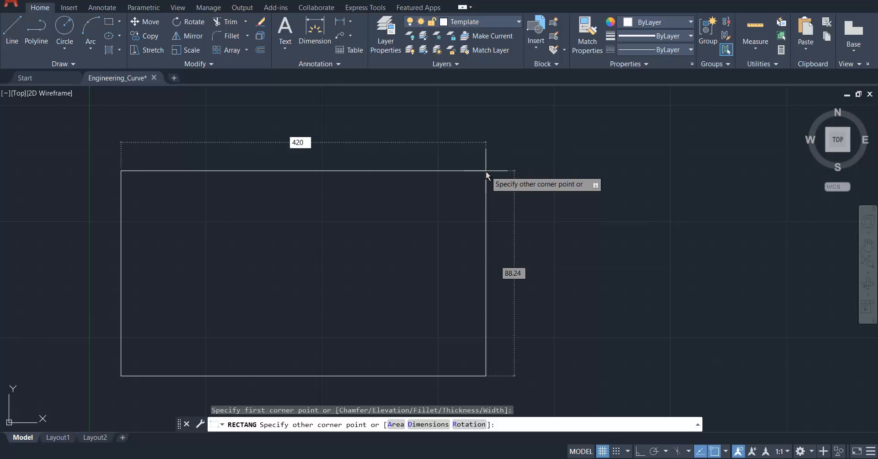
key("Tab")
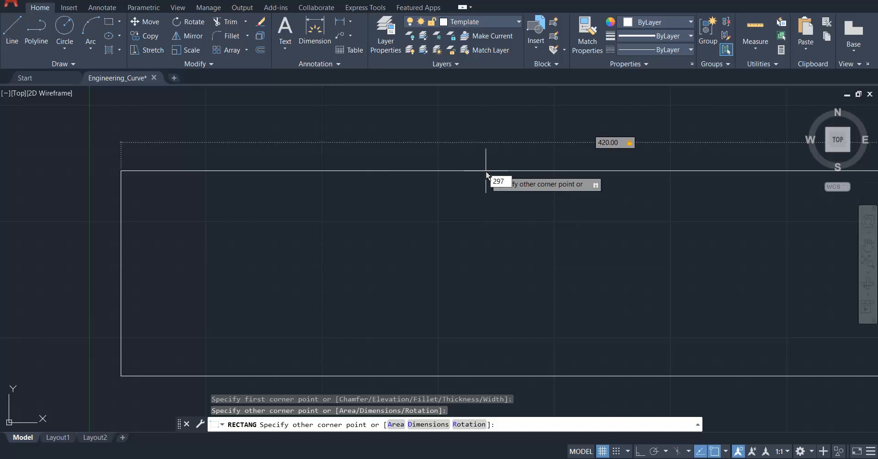
key("Return")
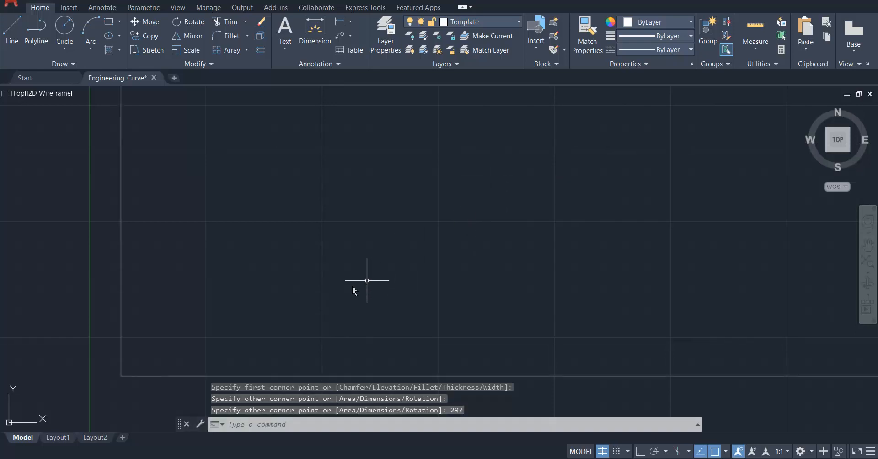
middle_click(317, 255)
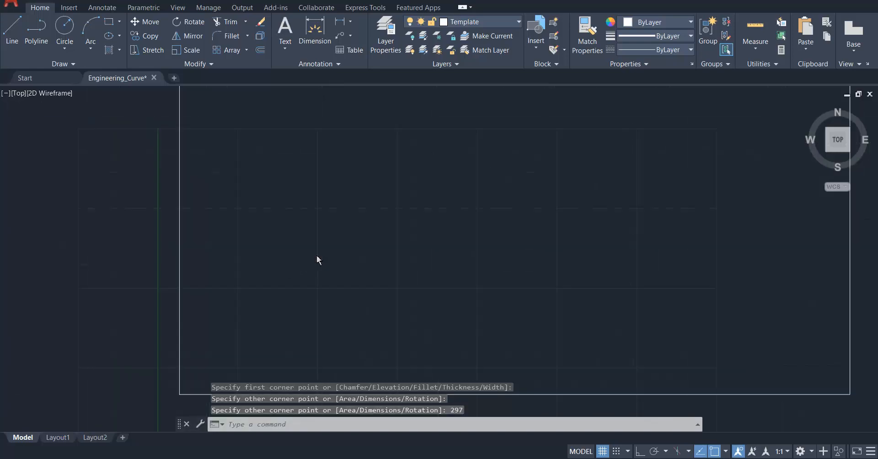
scroll(260, 253, "down", 2)
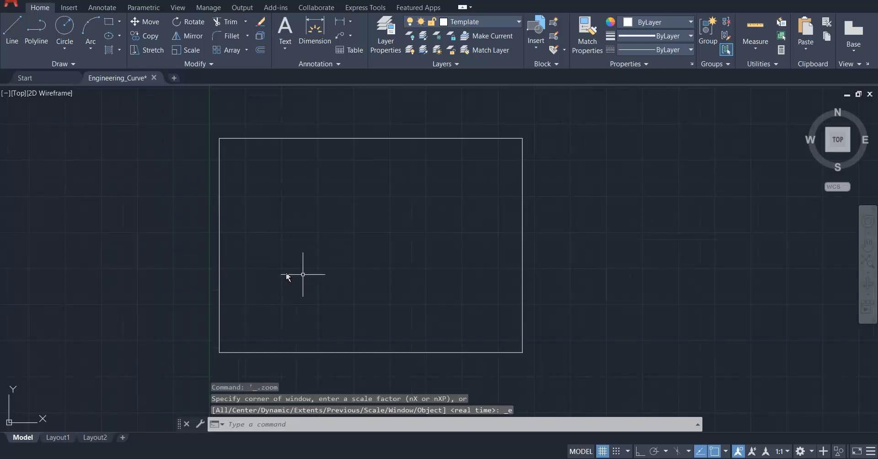
Offset the 420 by 297 mm rectangle inward by 10 mm using the Through option.
scroll(287, 277, "up", 2)
scroll(311, 284, "down", 2)
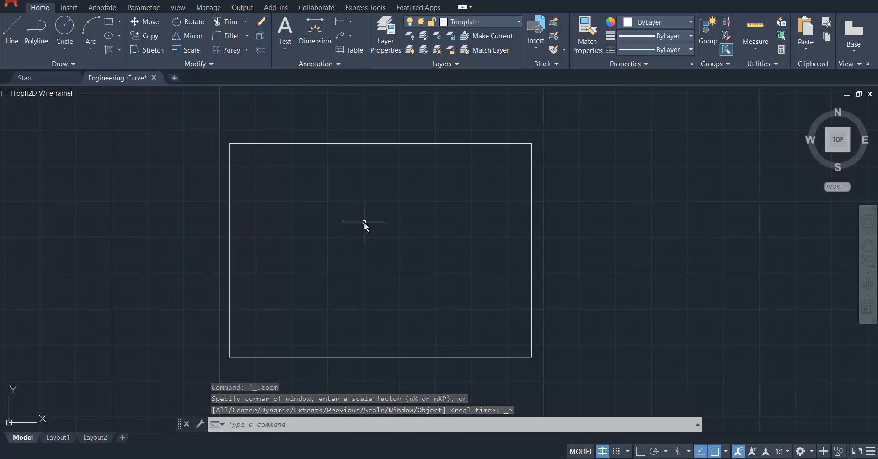
scroll(285, 237, "up", 2)
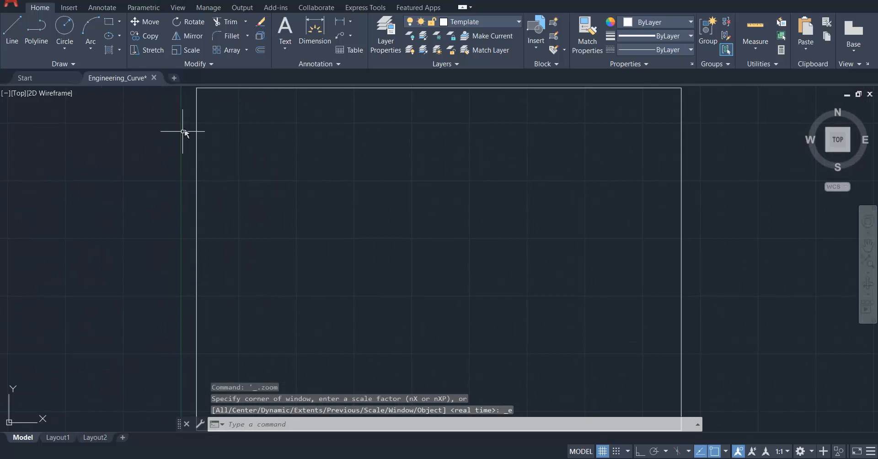
scroll(241, 229, "down", 2)
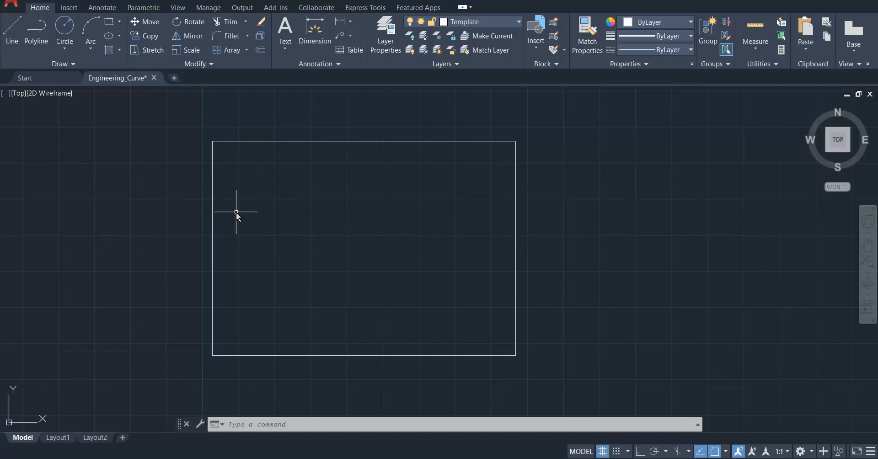
left_click(262, 51)
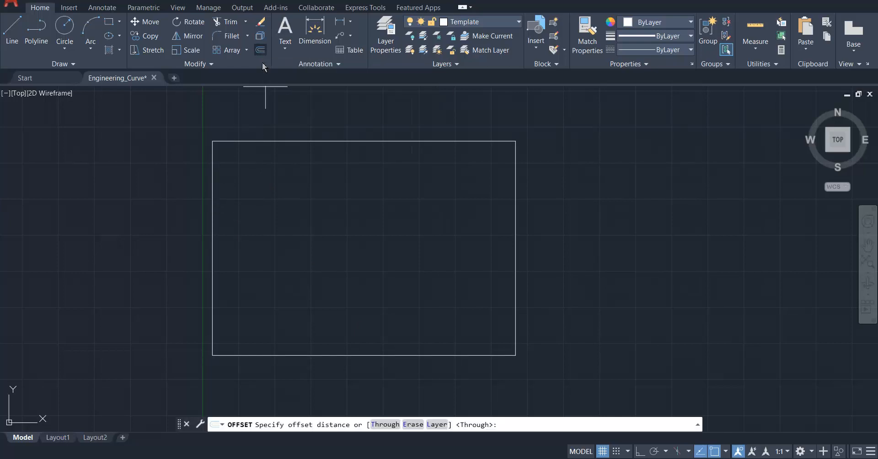
left_click(390, 426)
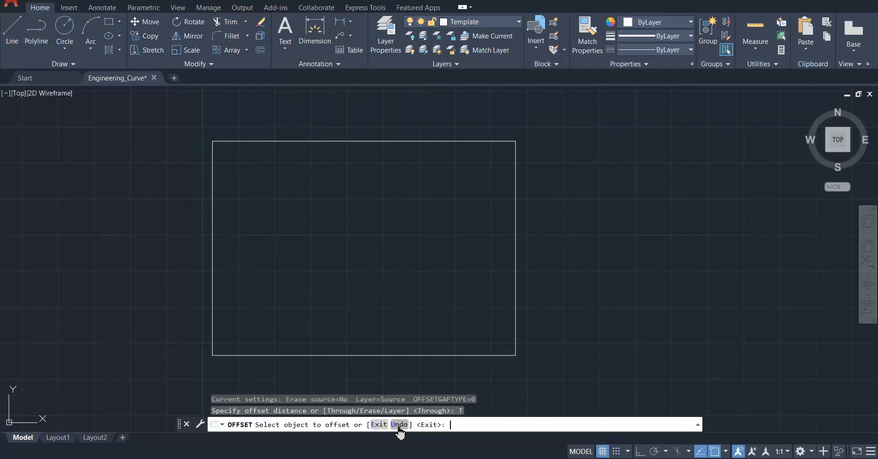
left_click(406, 141)
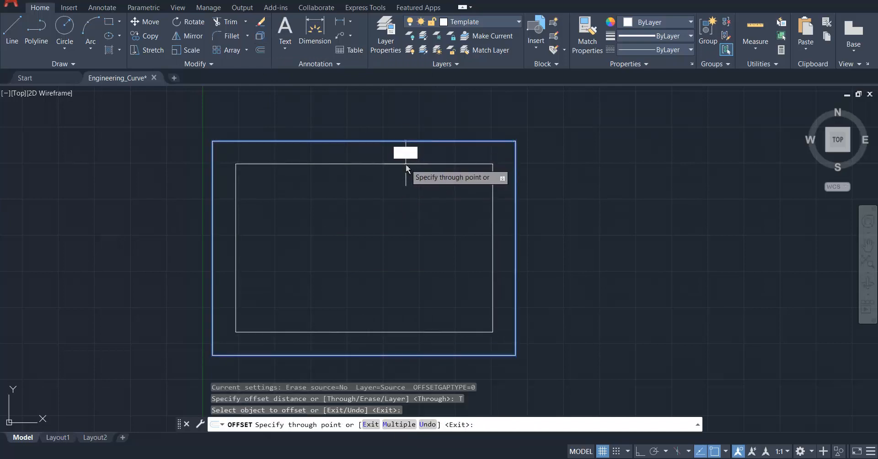
key("Return")
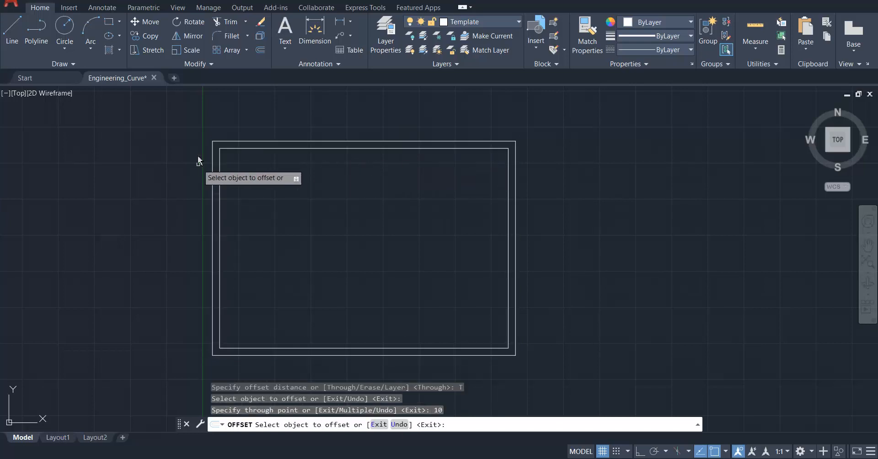
scroll(249, 150, "up", 2)
key("Escape")
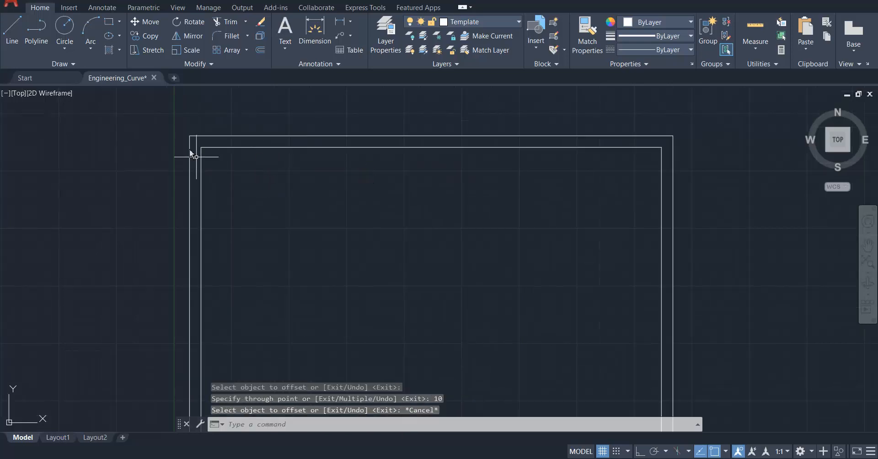
Explode the inner rectangle into separate lines.
scroll(187, 136, "up", 2)
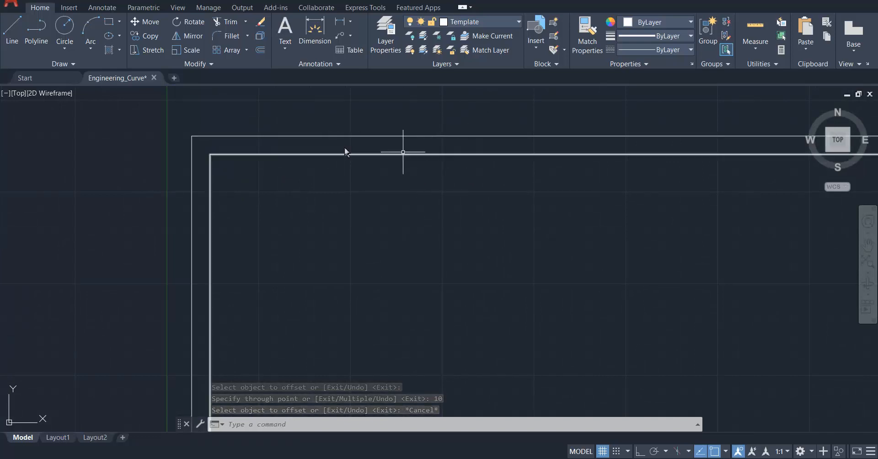
scroll(345, 148, "down", 2)
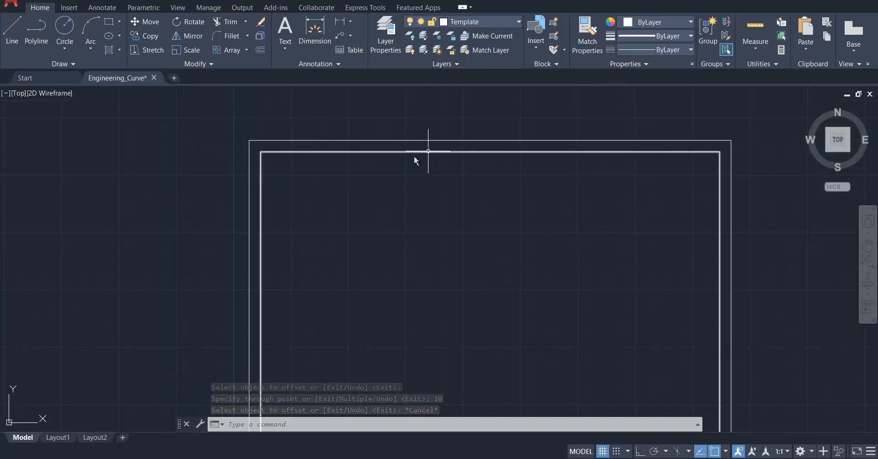
scroll(263, 188, "up", 2)
left_click(257, 181)
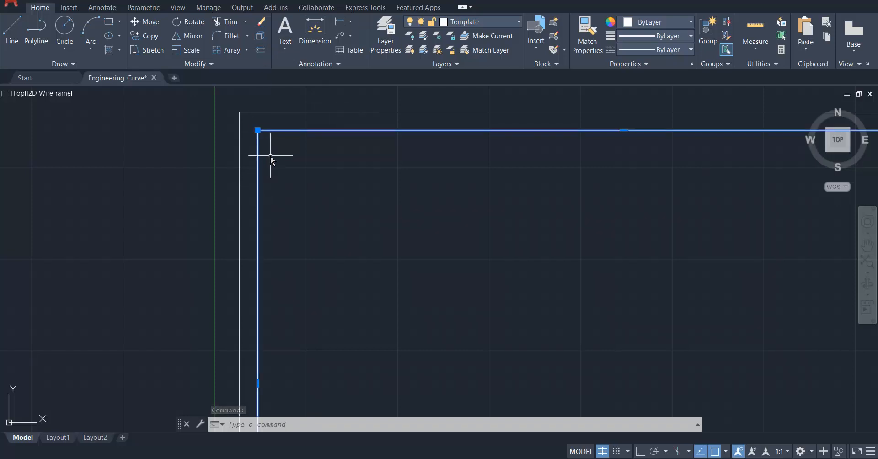
key("Escape")
left_click(257, 146)
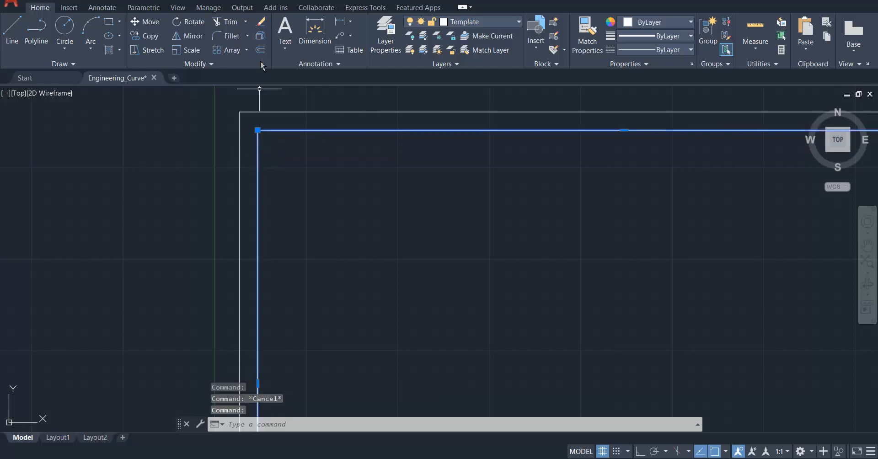
left_click(261, 37)
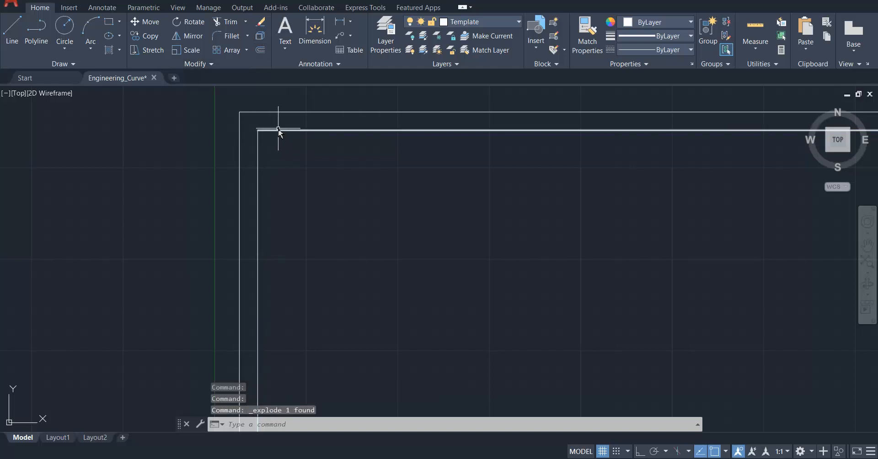
key("Escape")
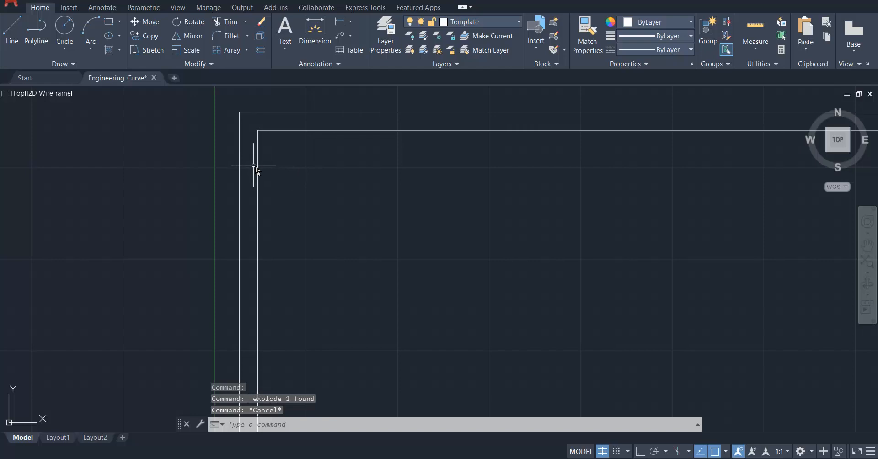
Offset the left edge of the inner frame 10 mm toward the inside of the sheet.
left_click(261, 50)
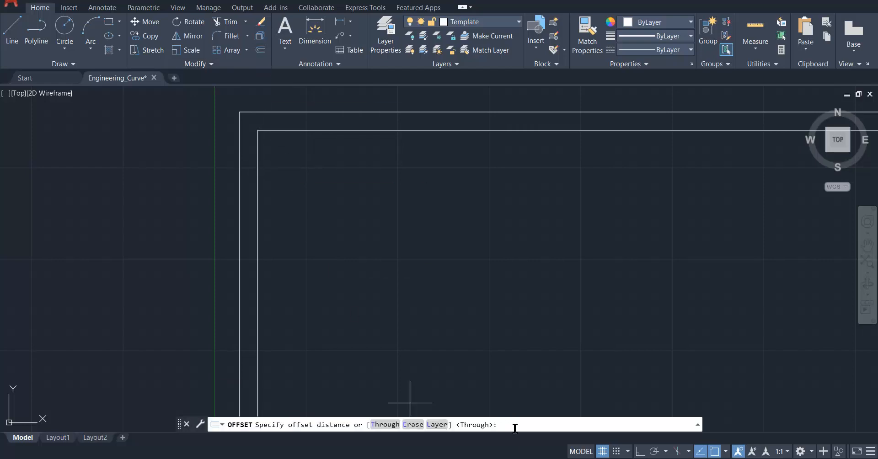
type("10")
key("Return")
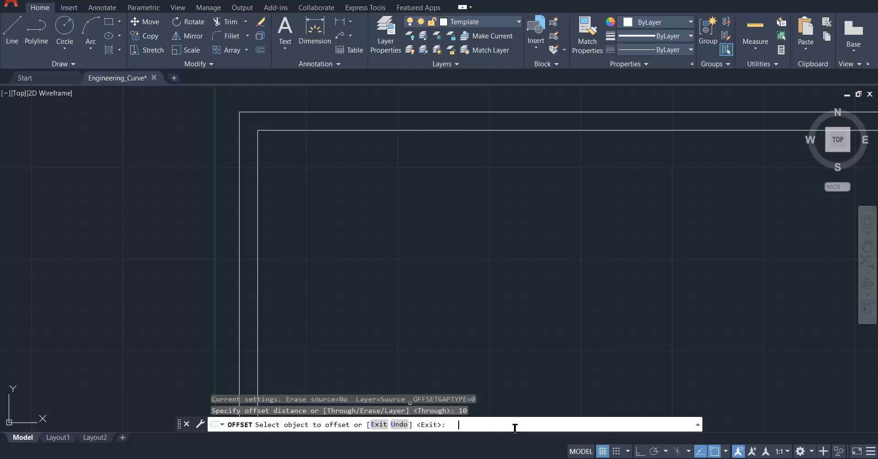
left_click(259, 280)
left_click(291, 278)
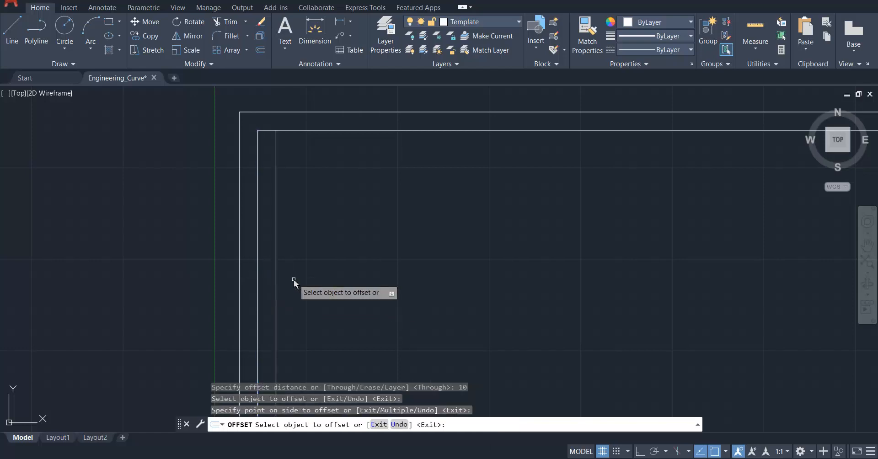
key("Escape")
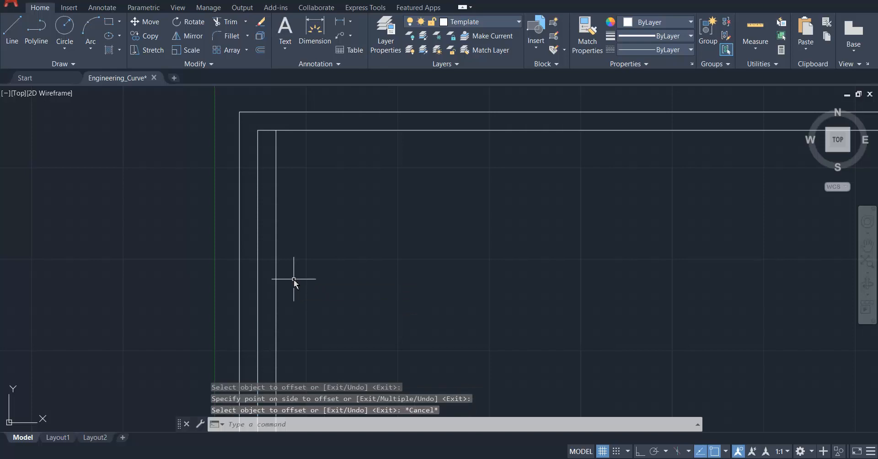
Delete the original left edge of the inner frame, keeping its 10 mm offset copy.
left_click(259, 214)
scroll(259, 166, "up", 2)
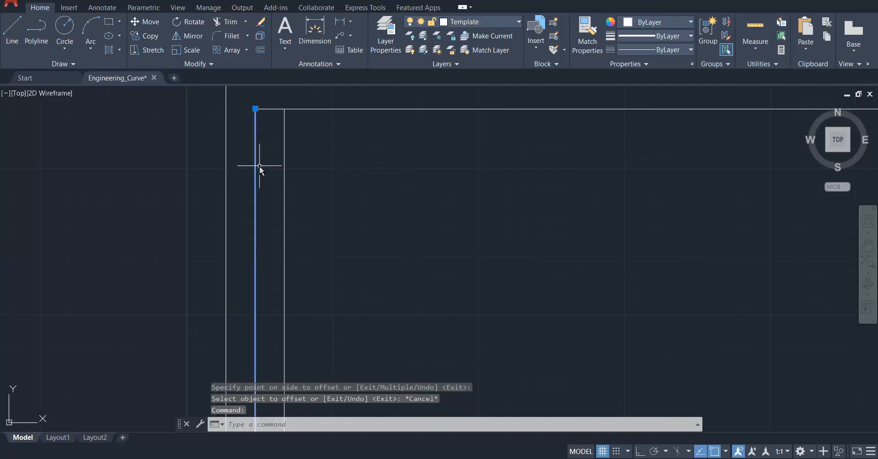
key("Delete")
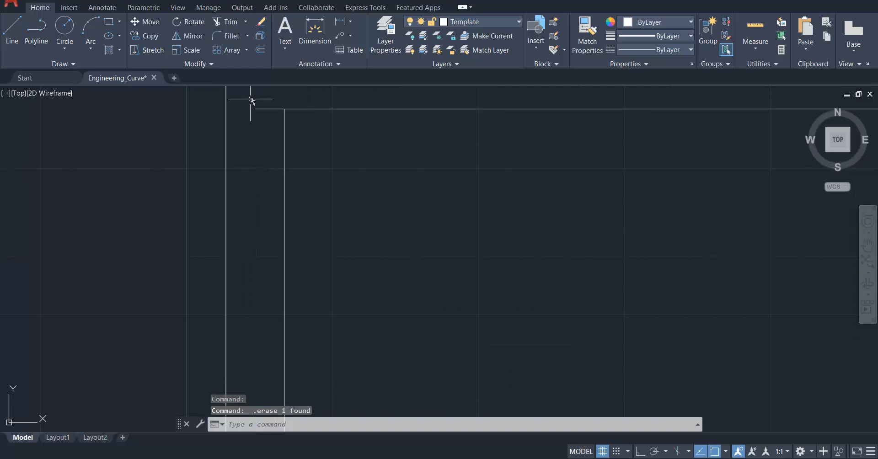
Trim the top and bottom lines of the inner frame where they overhang the new left edge.
scroll(263, 98, "up", 4)
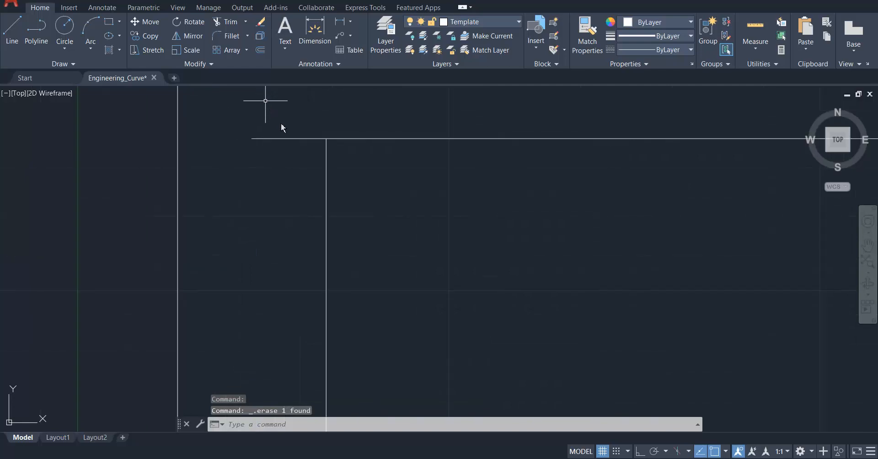
left_click(229, 22)
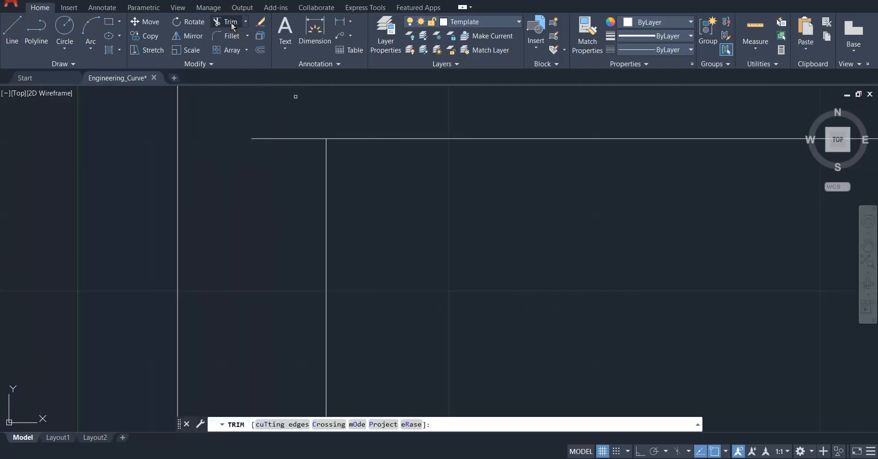
left_click(233, 107)
left_click(269, 139)
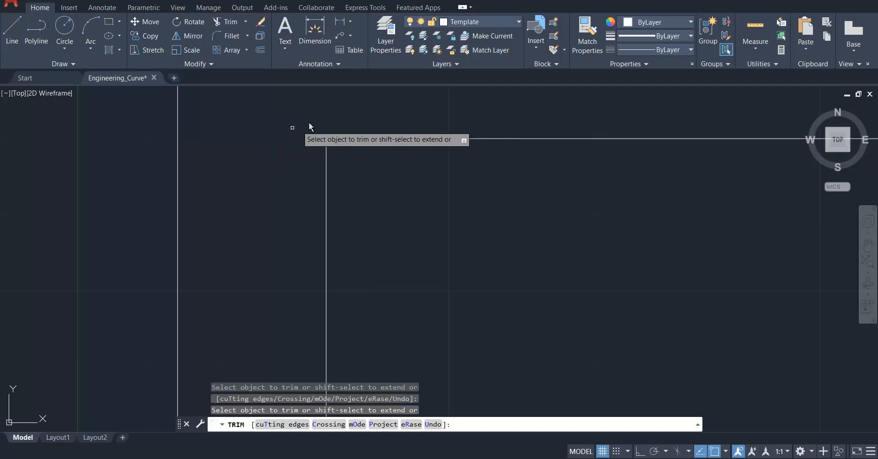
scroll(311, 123, "down", 5)
scroll(312, 238, "down", 5)
scroll(305, 277, "up", 9)
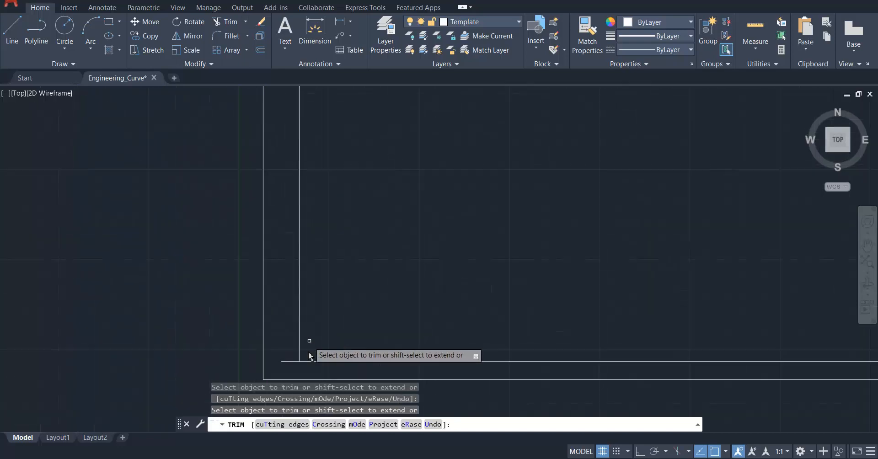
scroll(327, 284, "down", 4)
scroll(336, 291, "up", 4)
left_click(314, 269)
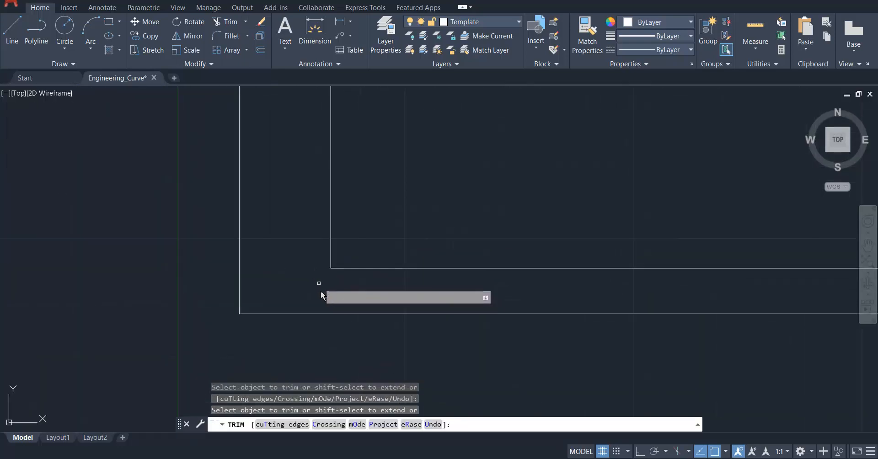
key("Escape")
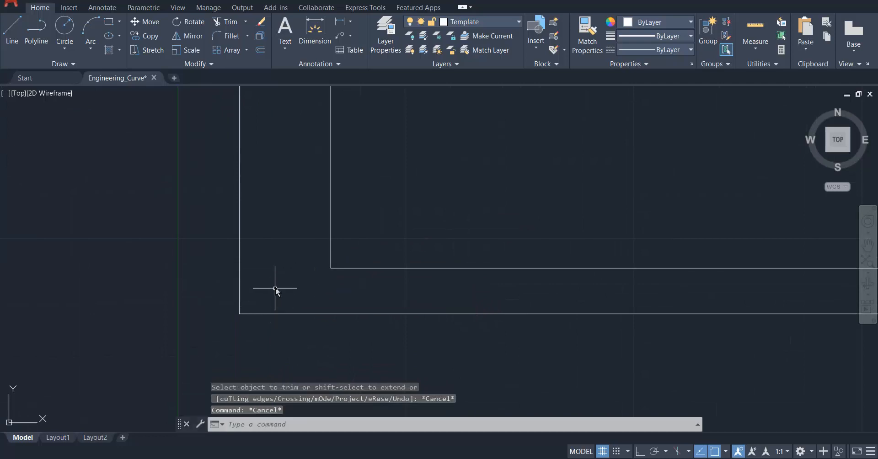
Draw a 160 by 63 mm title block rectangle inward from the lower-right corner of the inner frame.
scroll(276, 287, "up", 2)
middle_click(275, 287)
middle_click(276, 287)
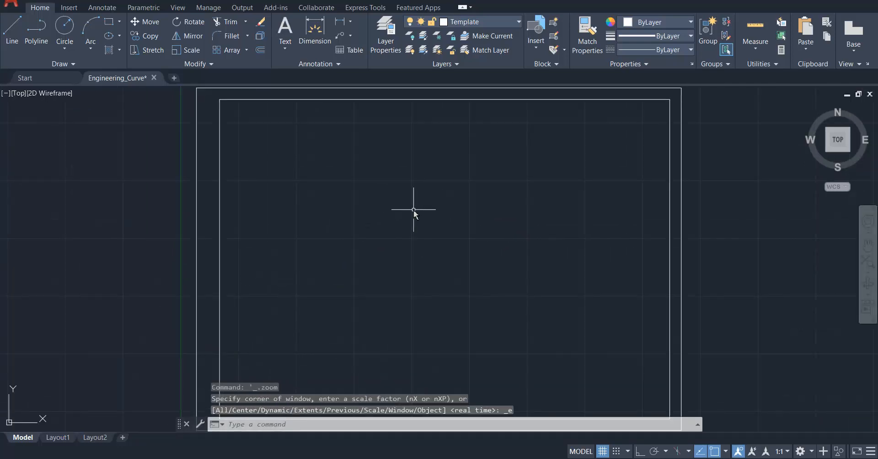
scroll(296, 228, "down", 2)
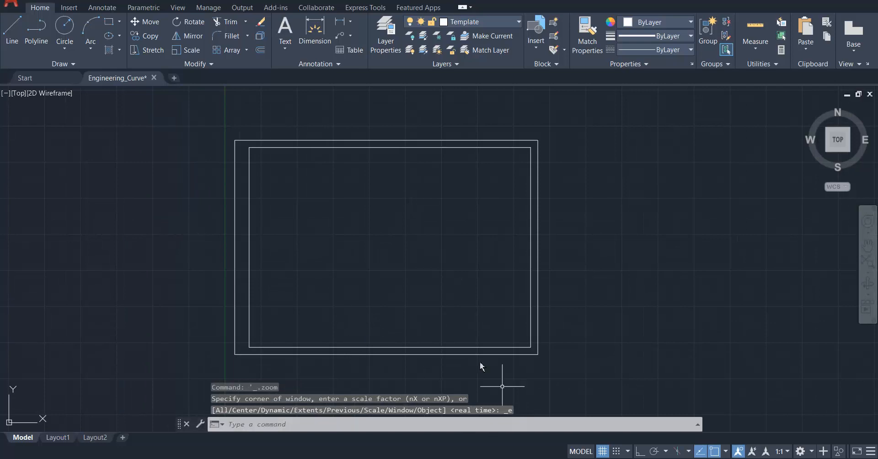
scroll(468, 357, "up", 2)
scroll(503, 352, "down", 2)
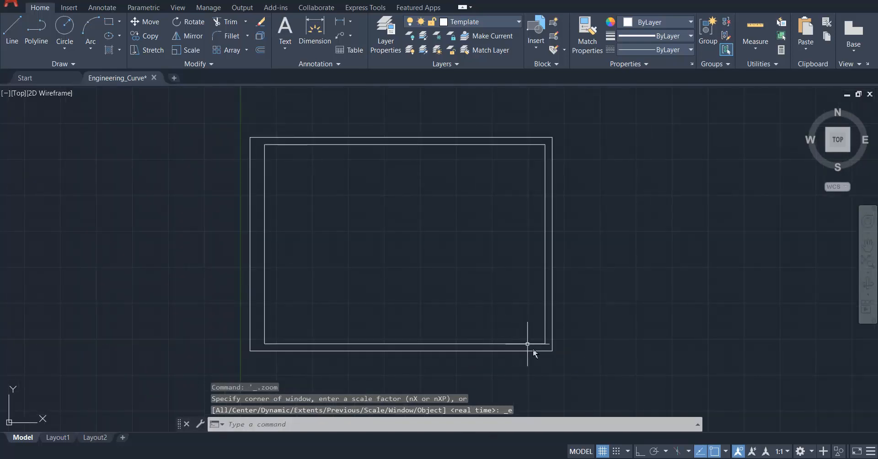
scroll(533, 349, "up", 2)
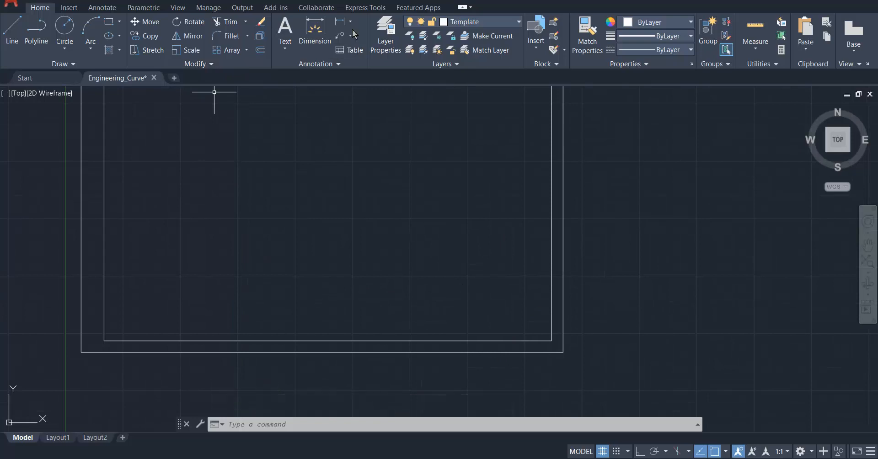
left_click(110, 23)
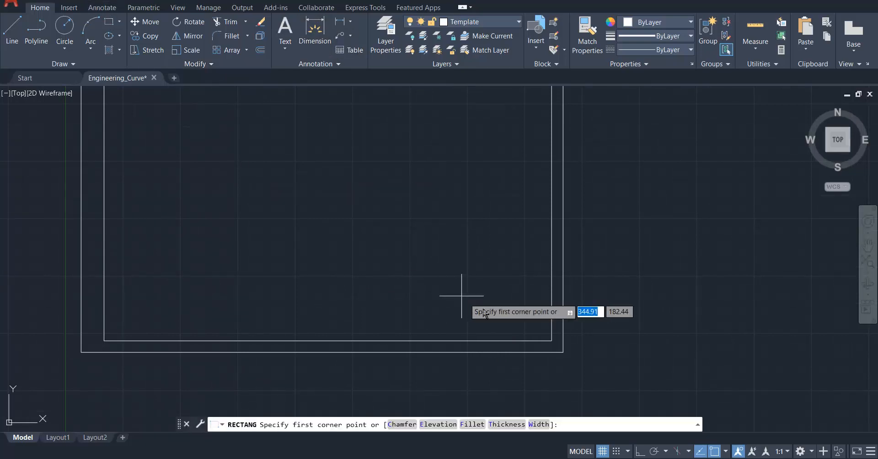
left_click(552, 341)
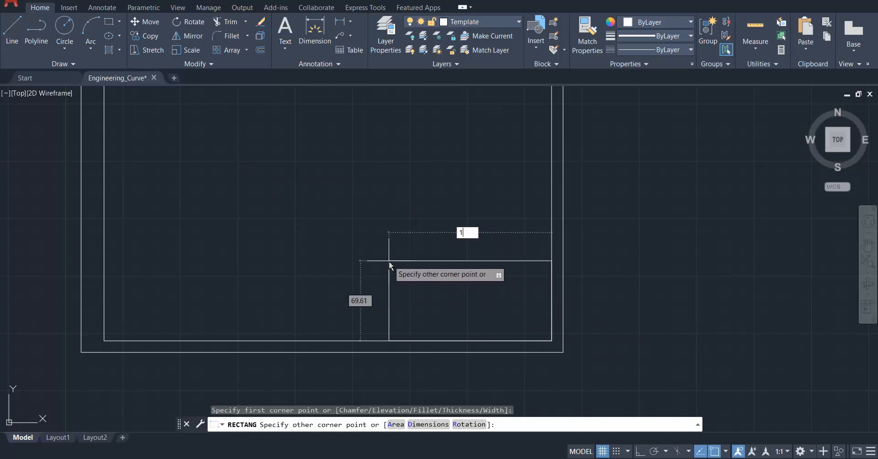
key("Tab")
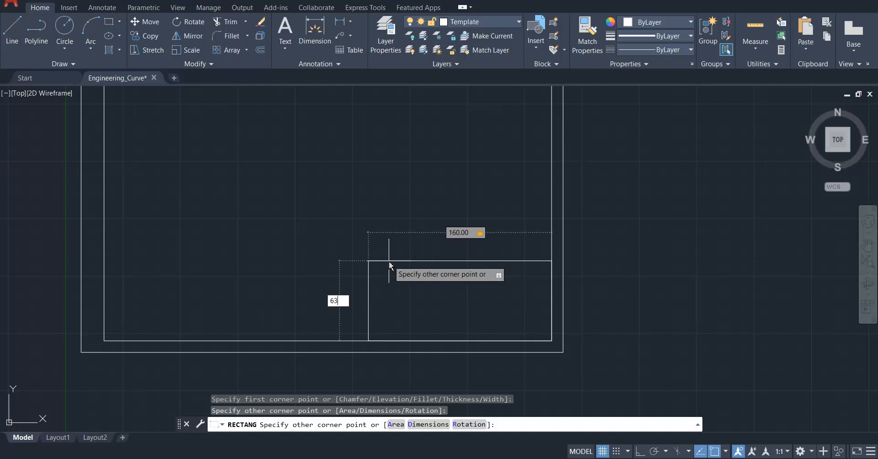
key("Return")
scroll(434, 327, "up", 4)
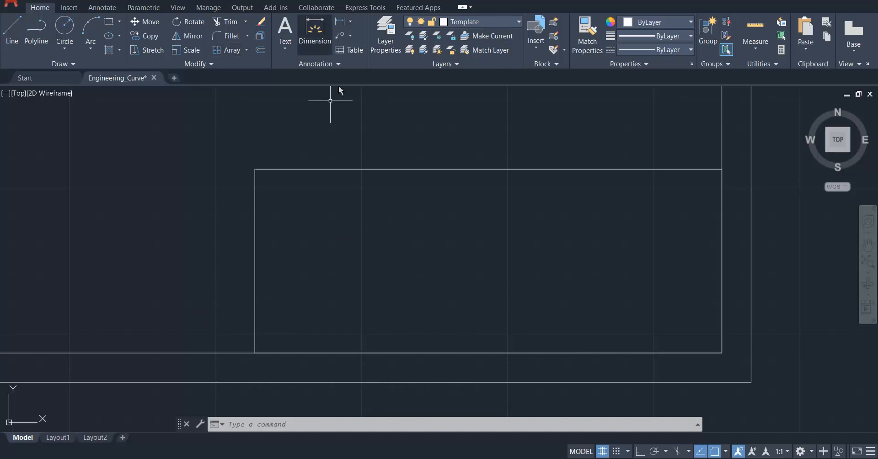
key("Escape")
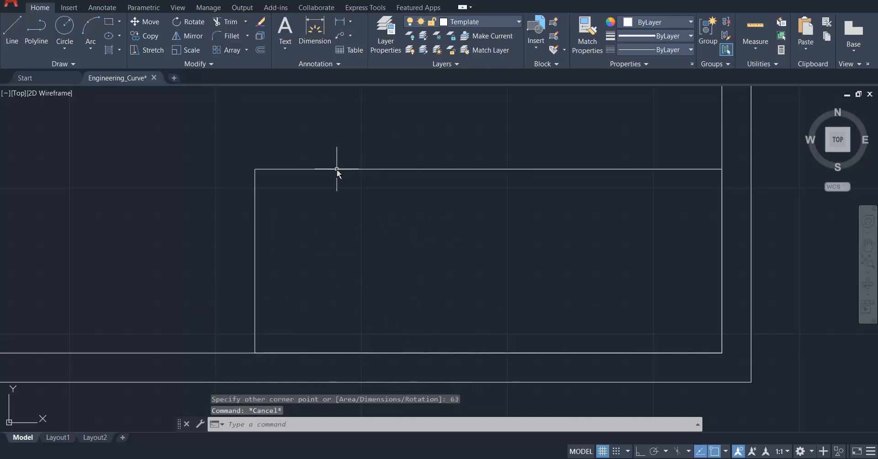
Explode the title block rectangle and offset its top edge 9 mm downward using the Through option.
left_click(336, 169)
left_click(259, 37)
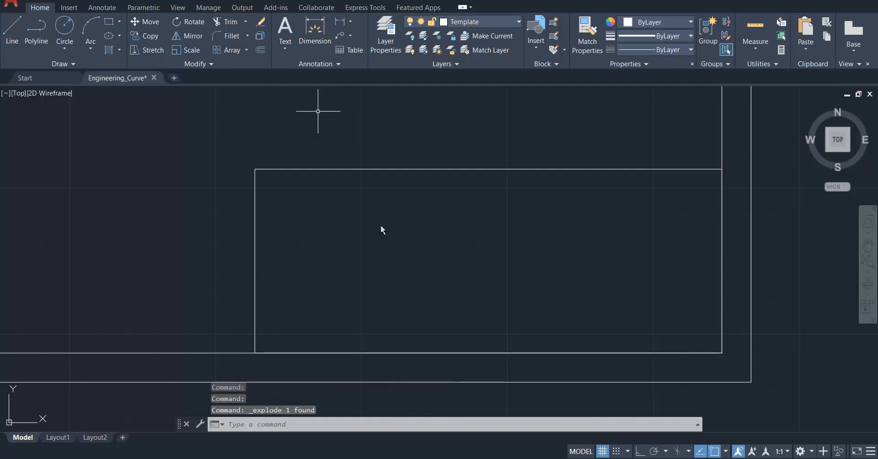
left_click(260, 51)
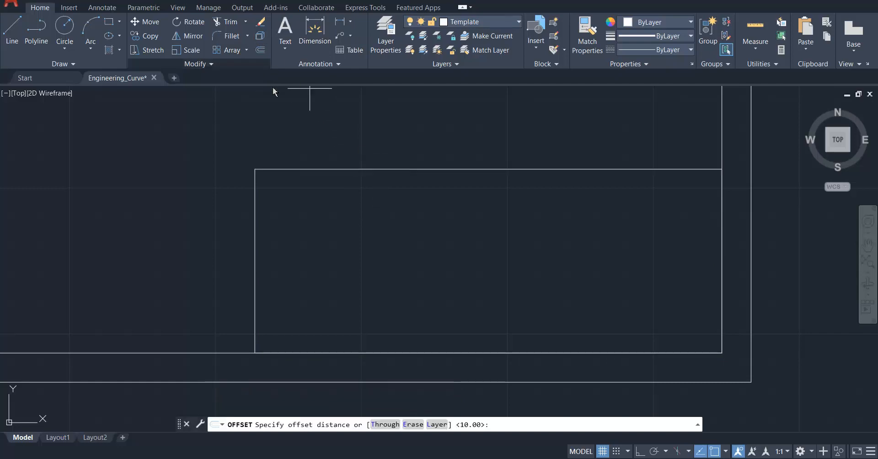
left_click(386, 425)
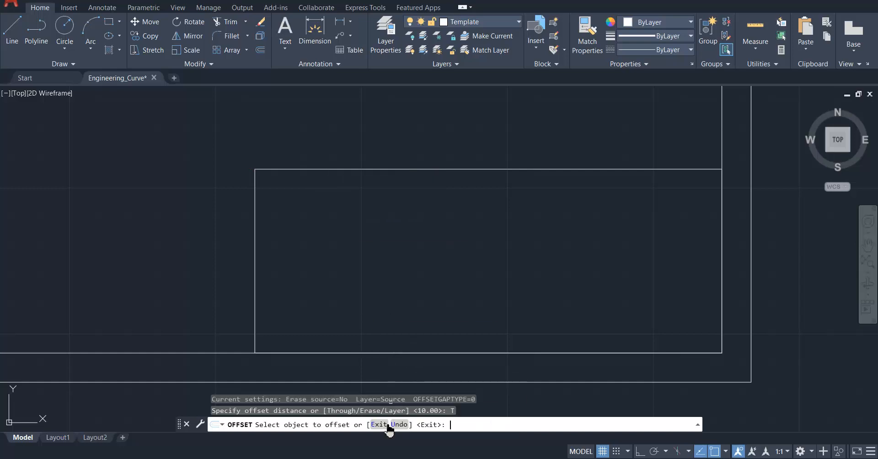
left_click(389, 170)
type("9")
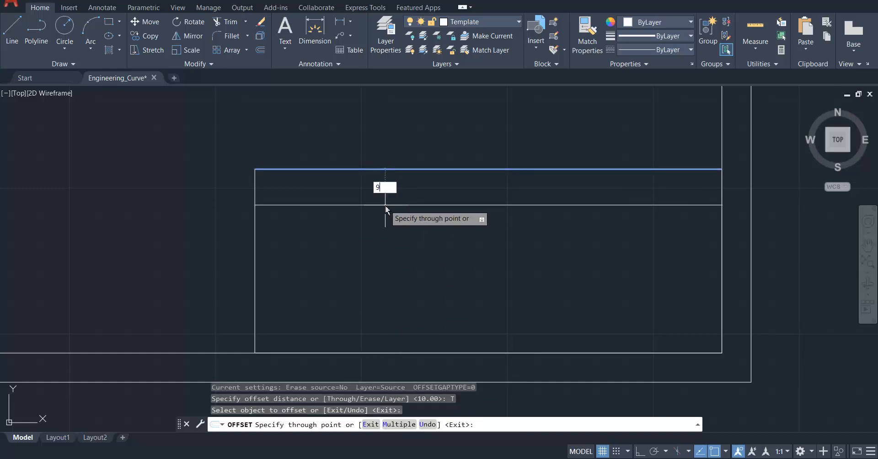
key("Return")
Offset each newest row line 9 mm downward five more times to fill the title block with rows, and save the drawing.
left_click(410, 196)
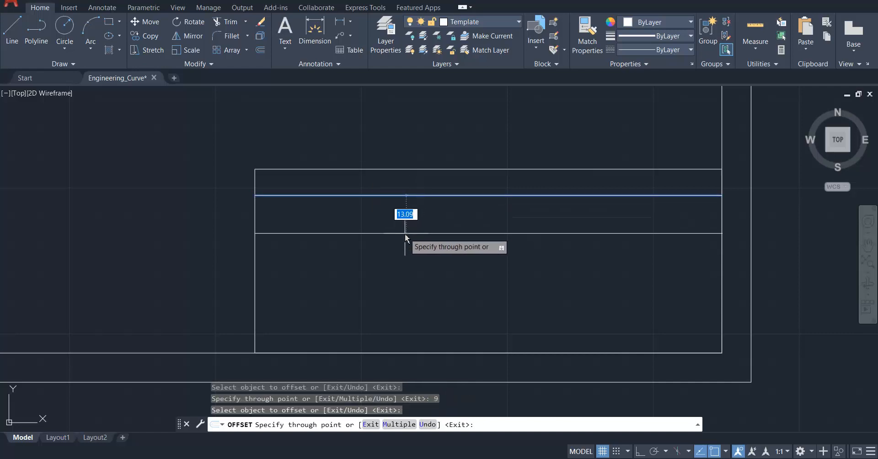
type("9")
key("Return")
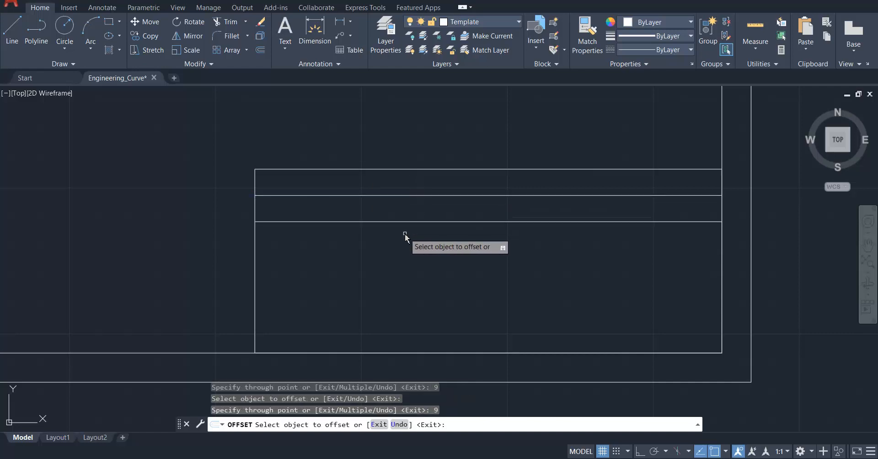
left_click(426, 222)
type("9")
key("Return")
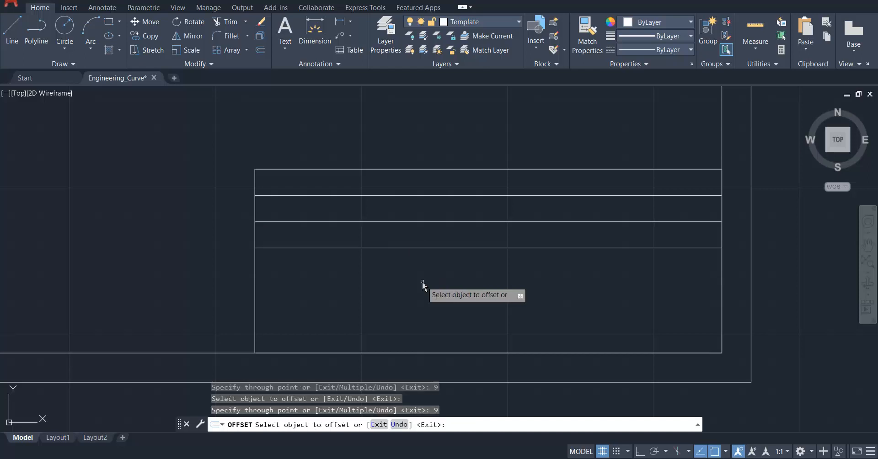
left_click(397, 248)
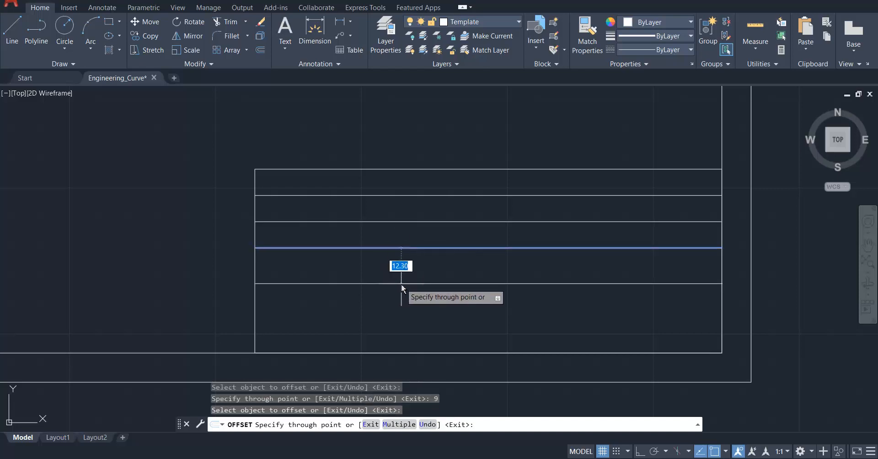
type("9")
key("Return")
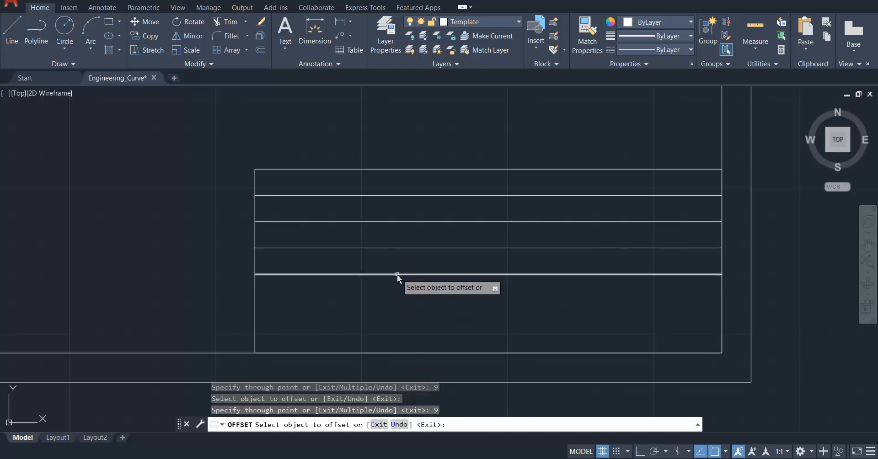
left_click(397, 275)
type("9")
key("Return")
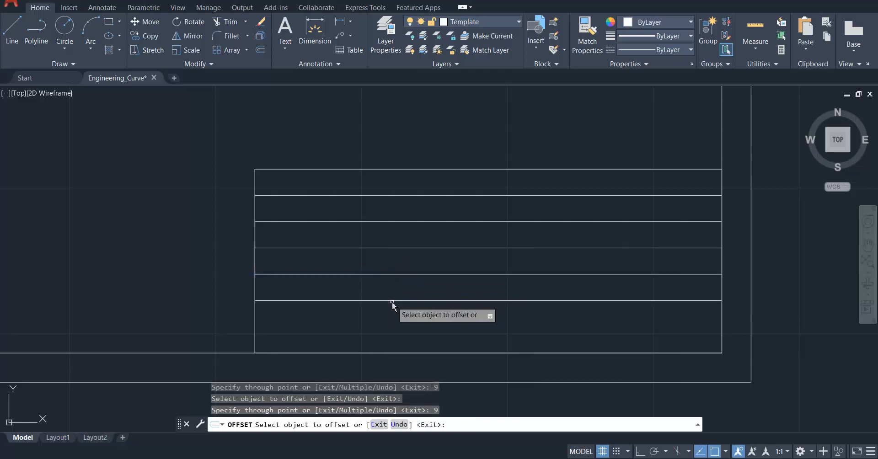
left_click(393, 301)
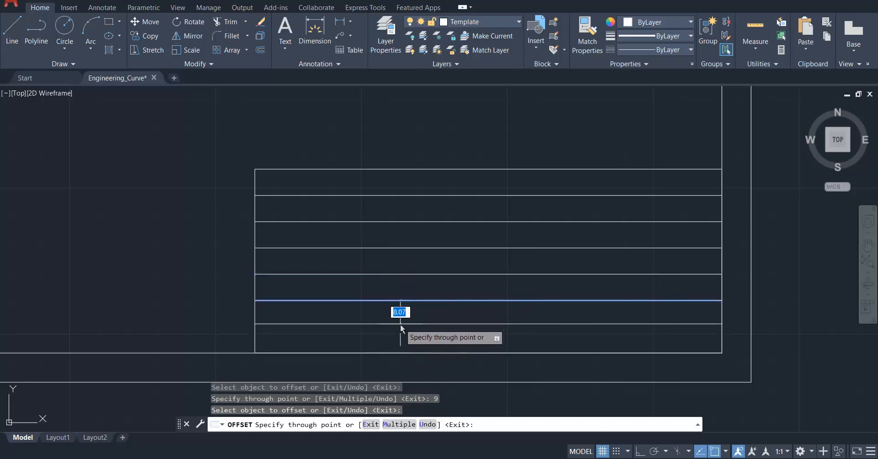
type("9")
key("Return")
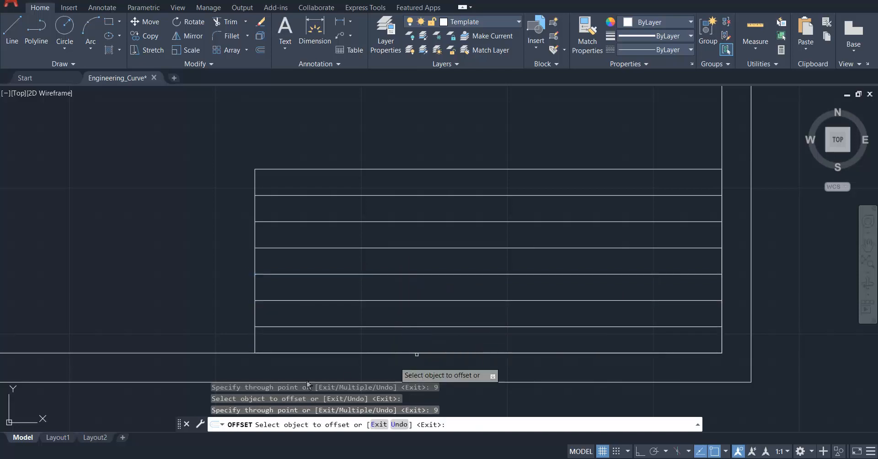
key("Escape")
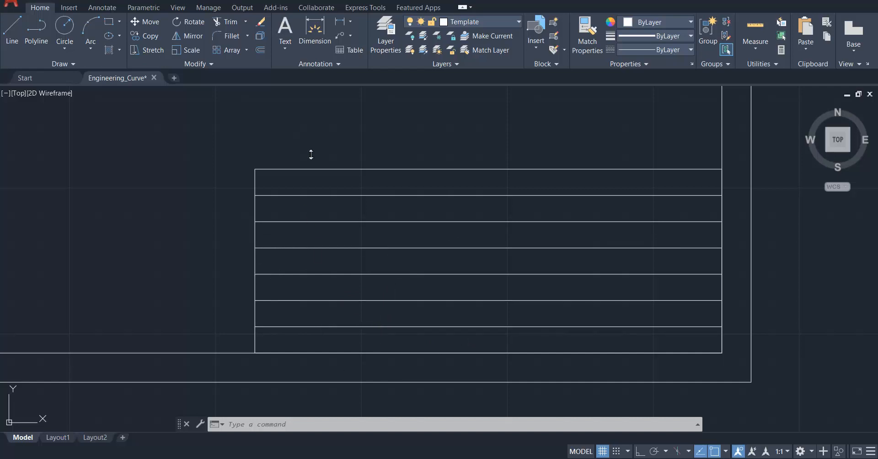
key("ctrl+s")
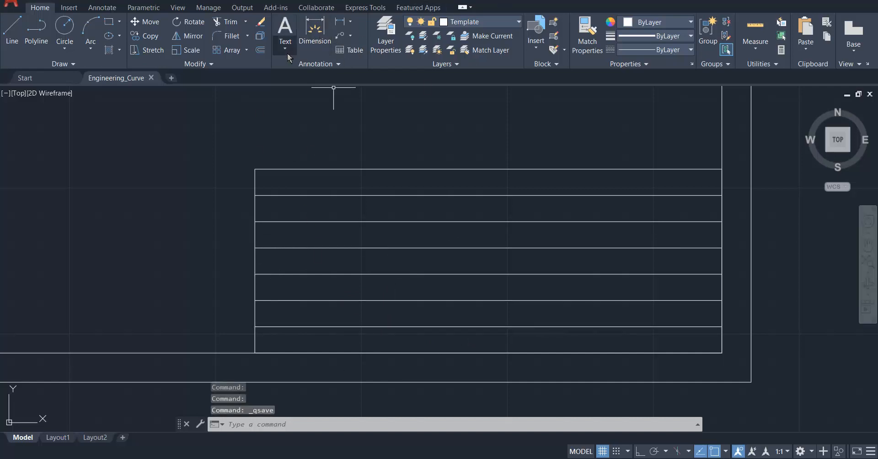
Create multiline text across the title block's first row reading "COLLEGE : M.E.S. COE PUNE".
left_click(286, 50)
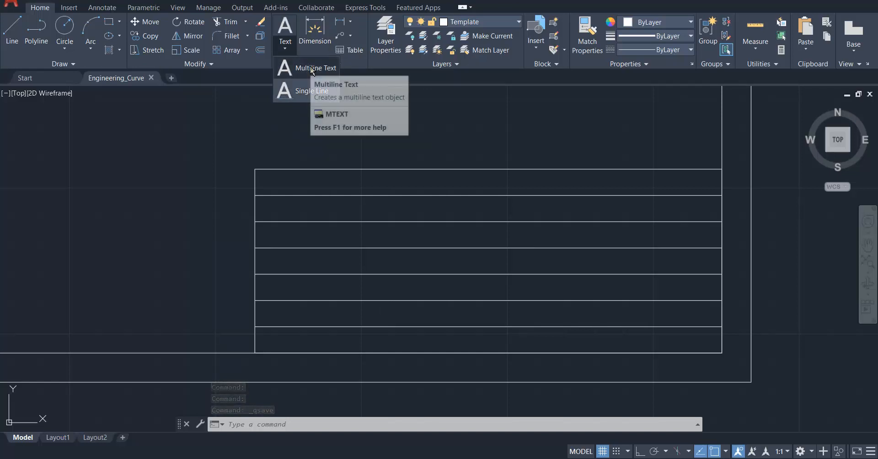
left_click(311, 68)
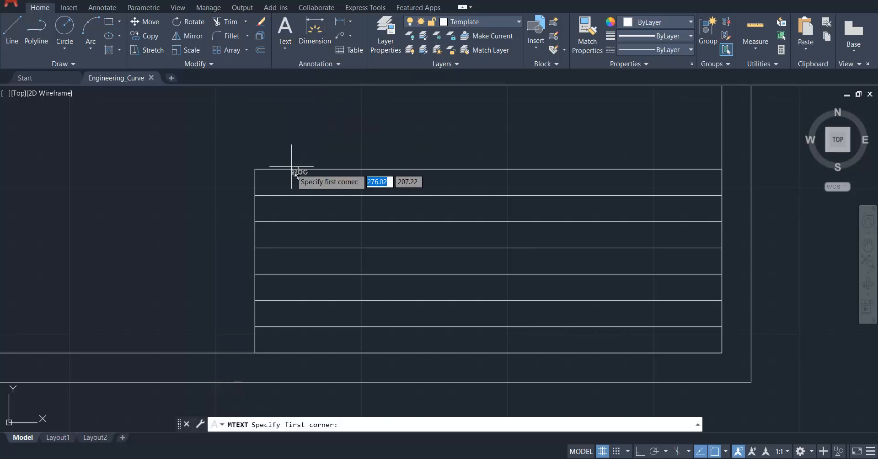
scroll(297, 170, "up", 6)
scroll(232, 183, "down", 2)
scroll(205, 185, "down", 4)
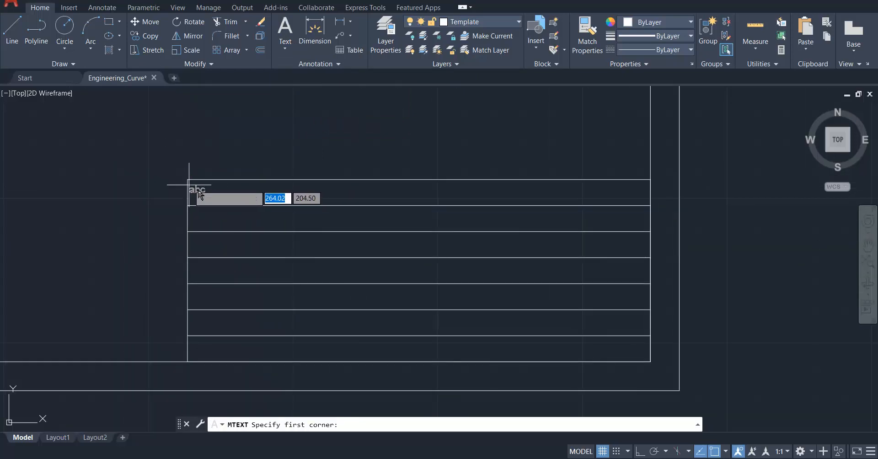
left_click(198, 185)
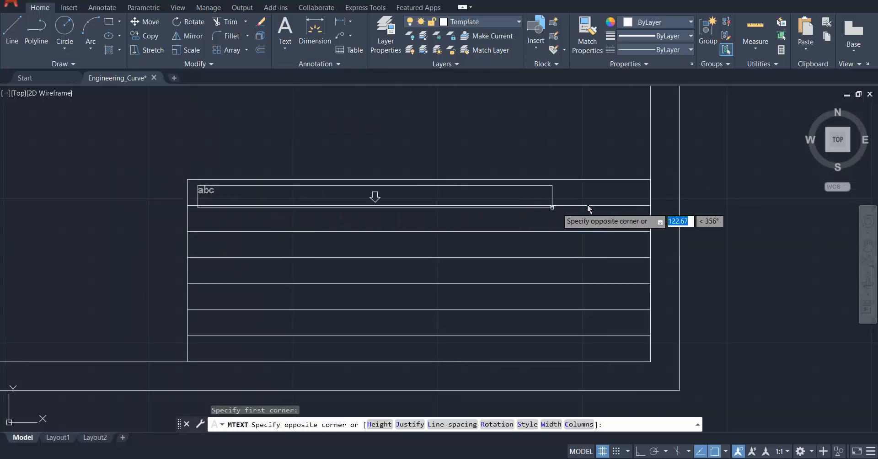
left_click(639, 206)
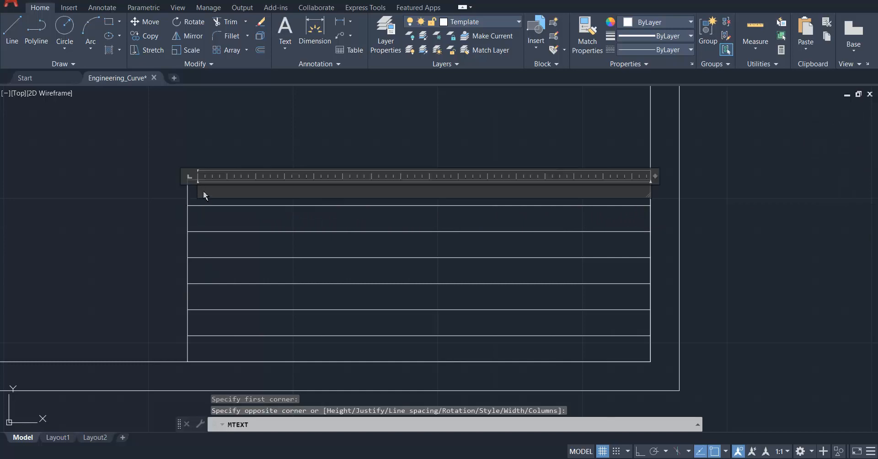
scroll(204, 191, "up", 4)
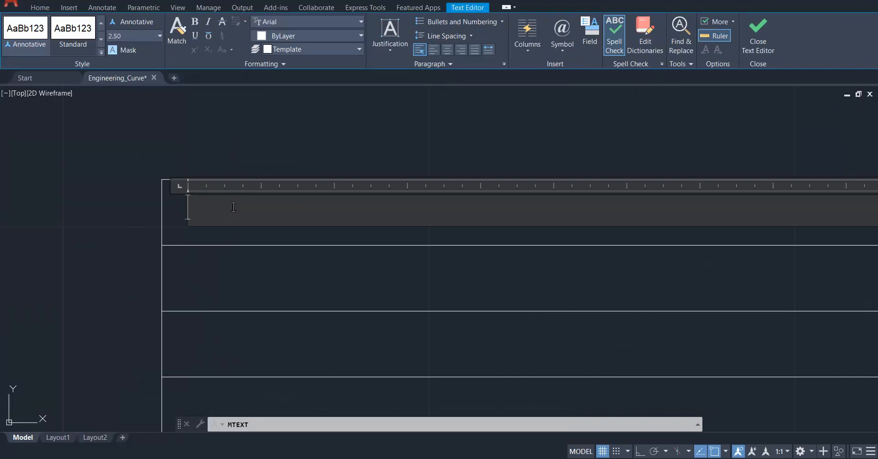
type("EGE : M.E.S. COE PU")
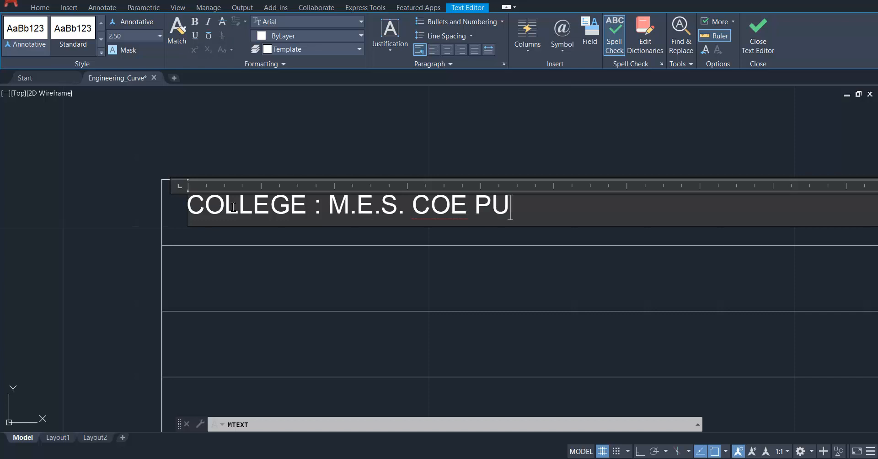
type("NE")
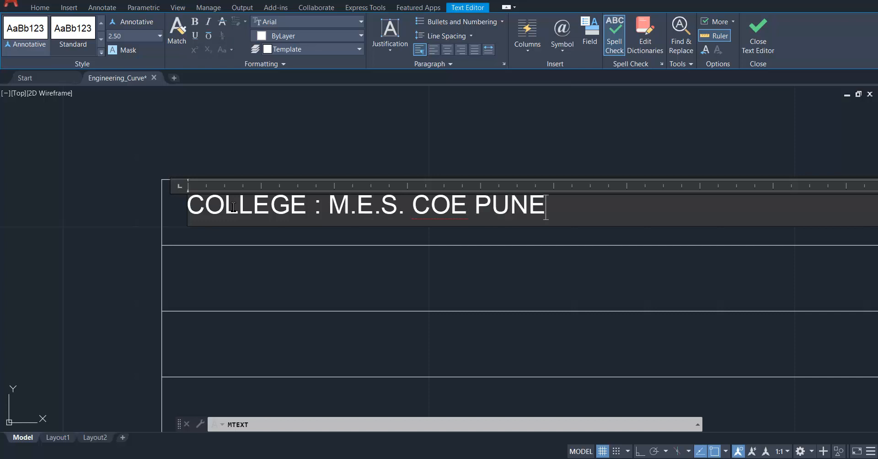
Set the height of the whole college text to 5 and finish editing it.
triple_click(260, 214)
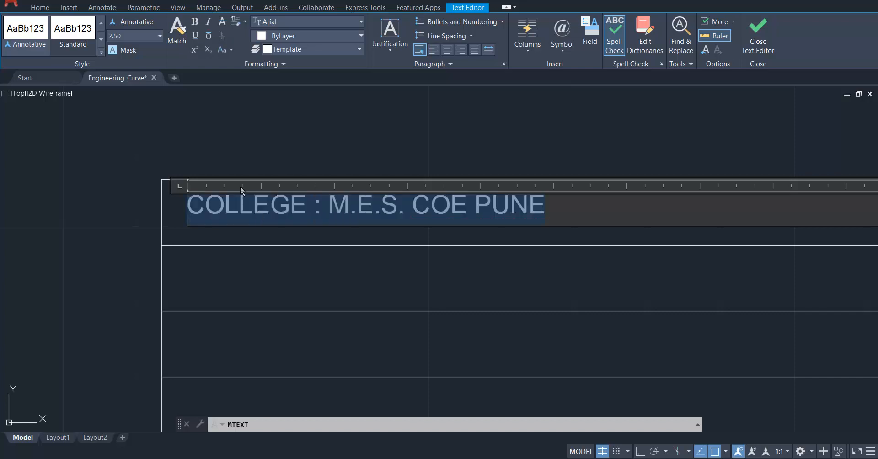
left_click(160, 36)
type("5")
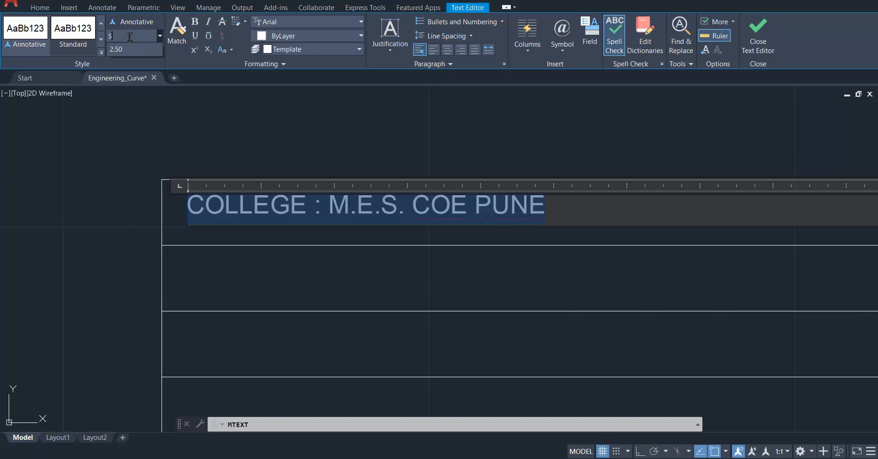
key("Return")
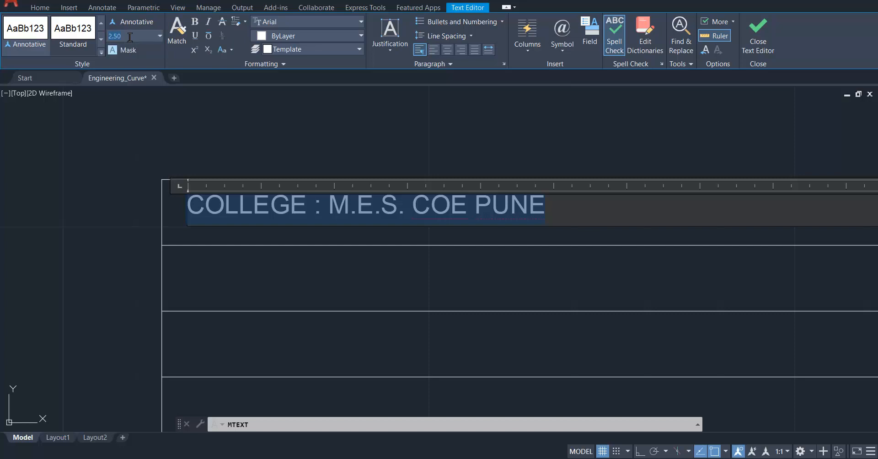
key("Return")
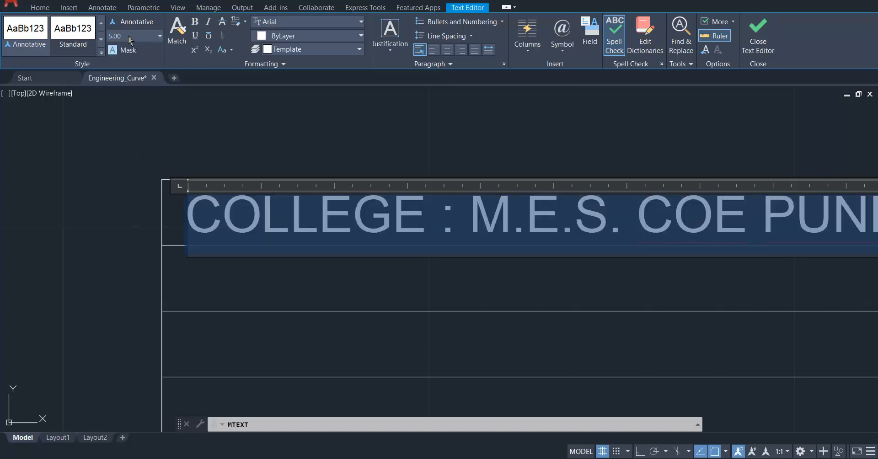
left_click(48, 185)
scroll(314, 243, "down", 4)
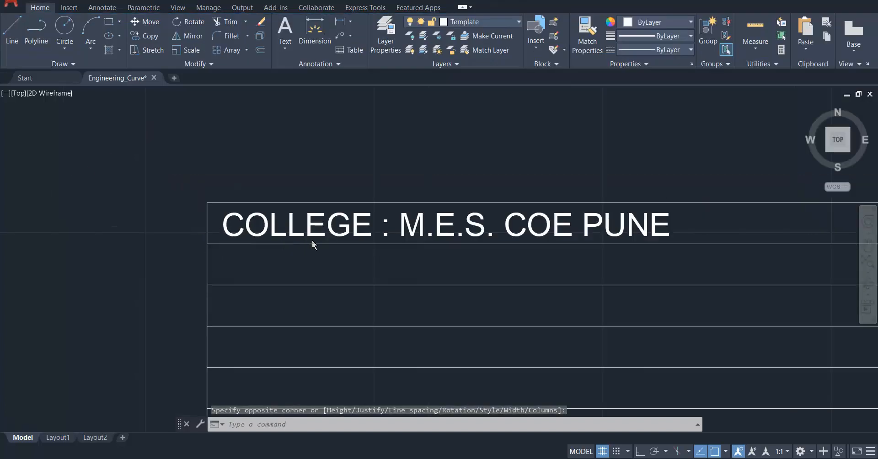
Adjust the college text's position slightly within the first row and paste a copy of it into the second row.
scroll(326, 257, "up", 4)
left_click(230, 212)
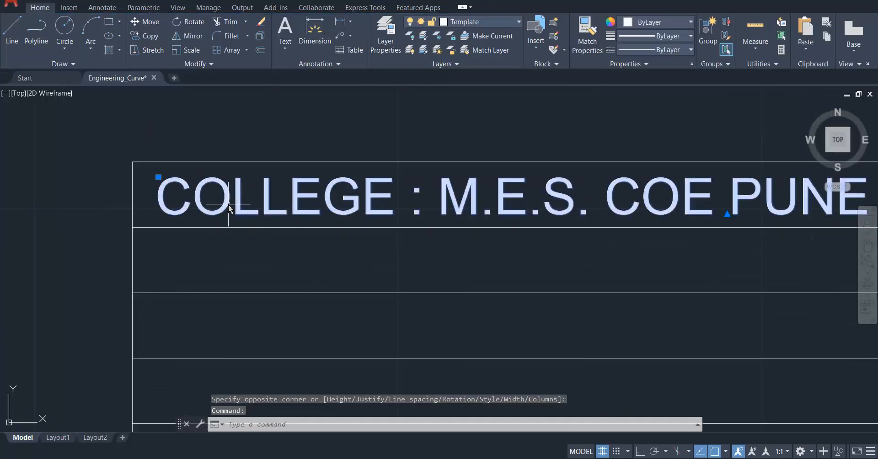
left_click(159, 177)
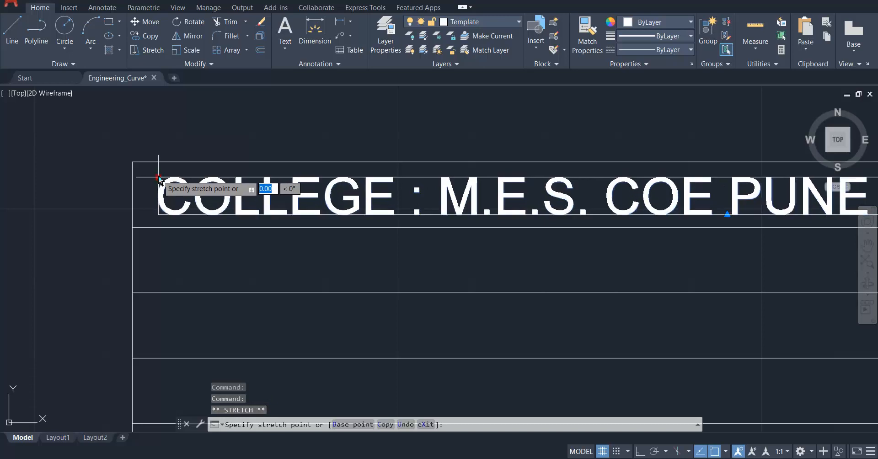
scroll(320, 179, "down", 4)
scroll(376, 177, "up", 3)
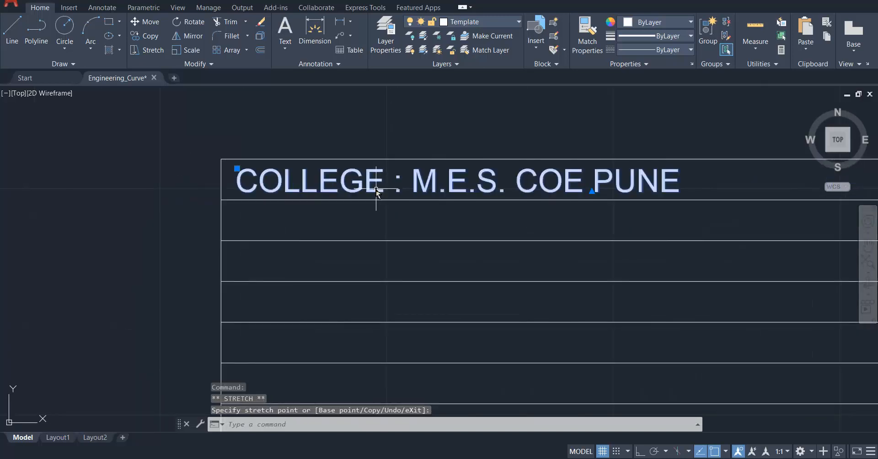
key("Escape")
key("ctrl+v")
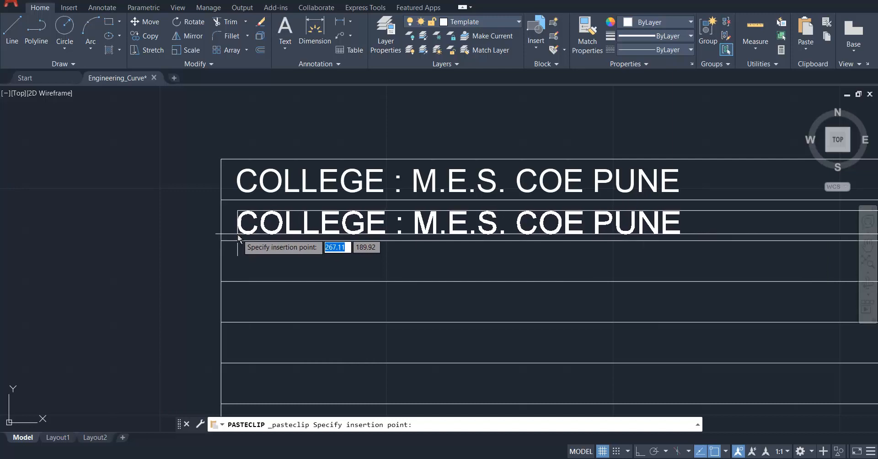
left_click(238, 234)
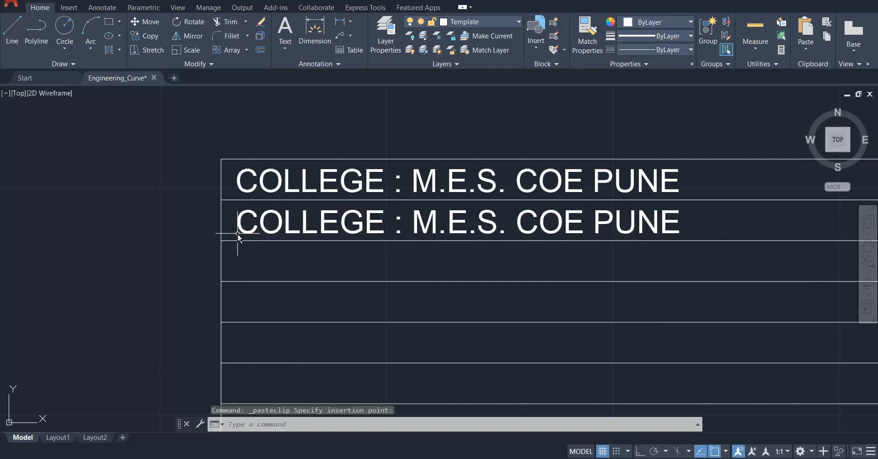
Replace the copied text in the title block's second row with "NAME: YOUR NAME".
scroll(261, 237, "up", 2)
left_click(291, 228)
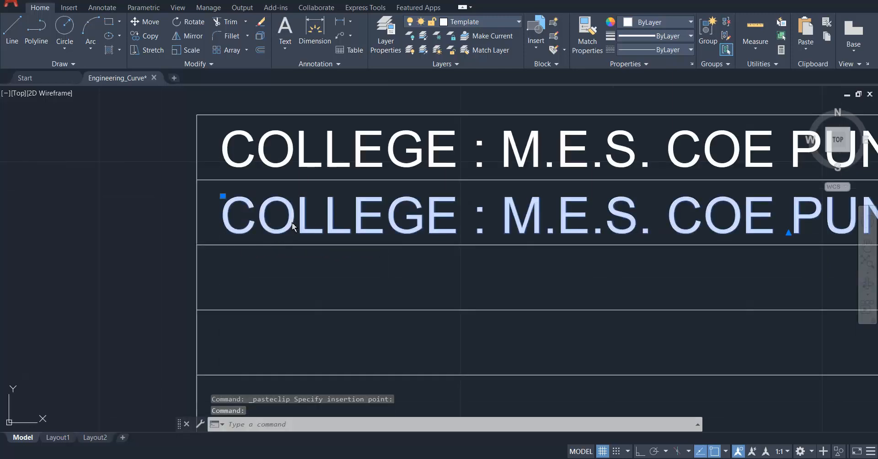
double_click(293, 227)
type("NAM")
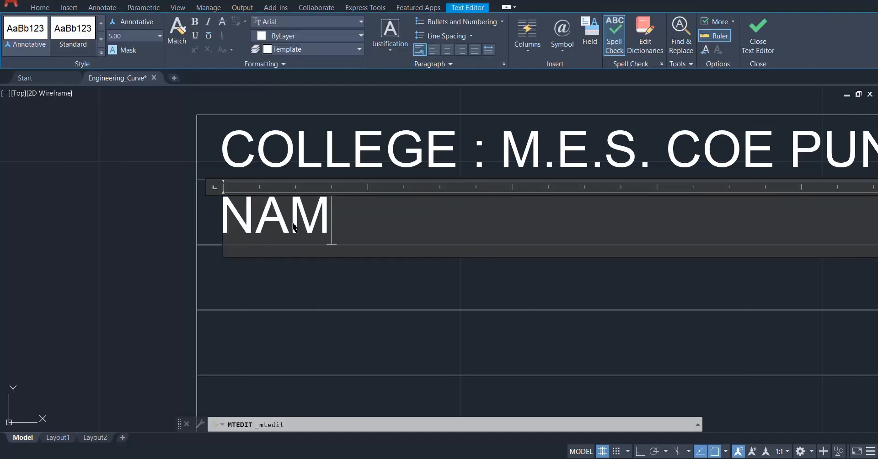
type("E: ")
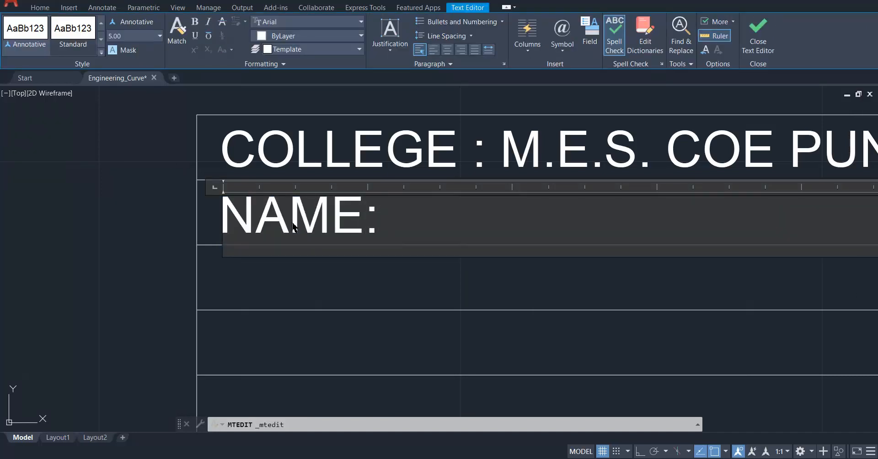
type("YOUR")
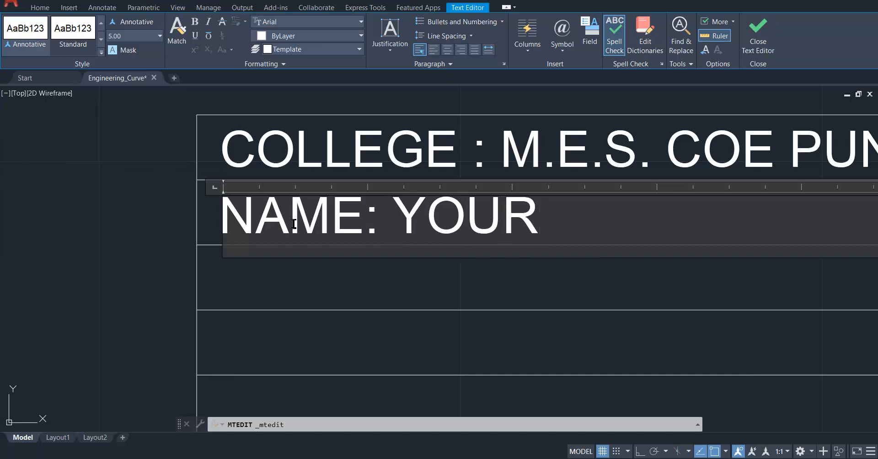
type(" NAME")
left_click(259, 287)
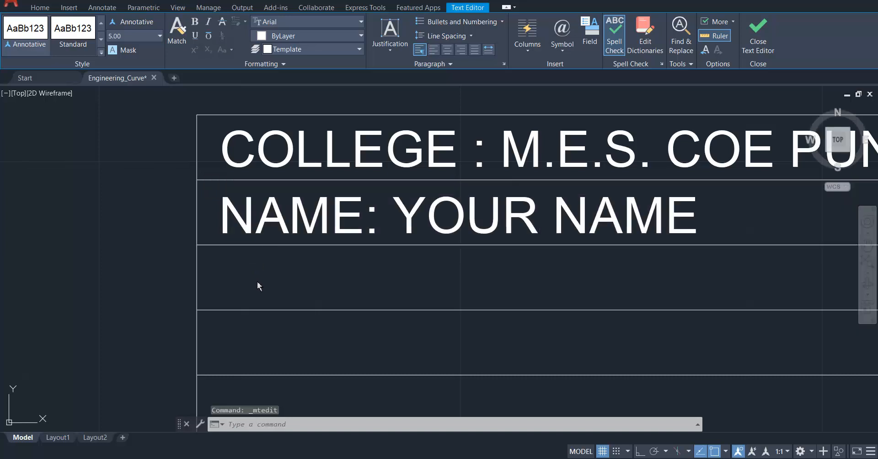
Paste the college text into the third row, replace it with "TITLE: ENGINEERING CURVE", and save the drawing.
key("ctrl+v")
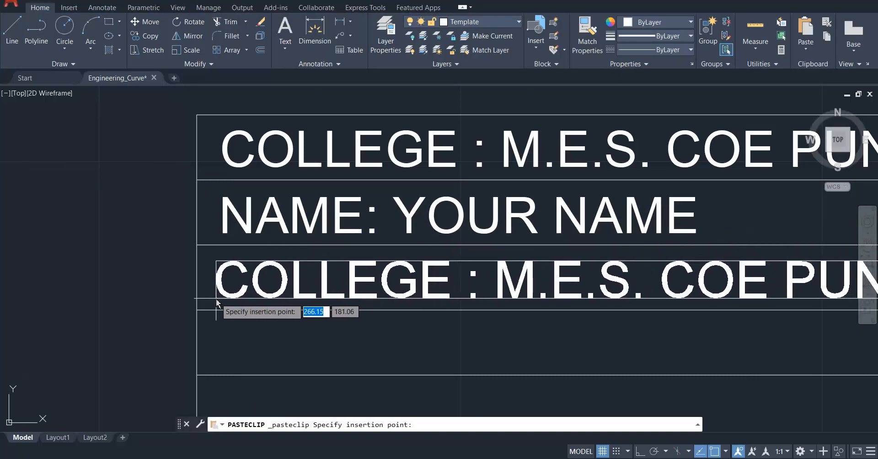
left_click(219, 301)
left_click(250, 292)
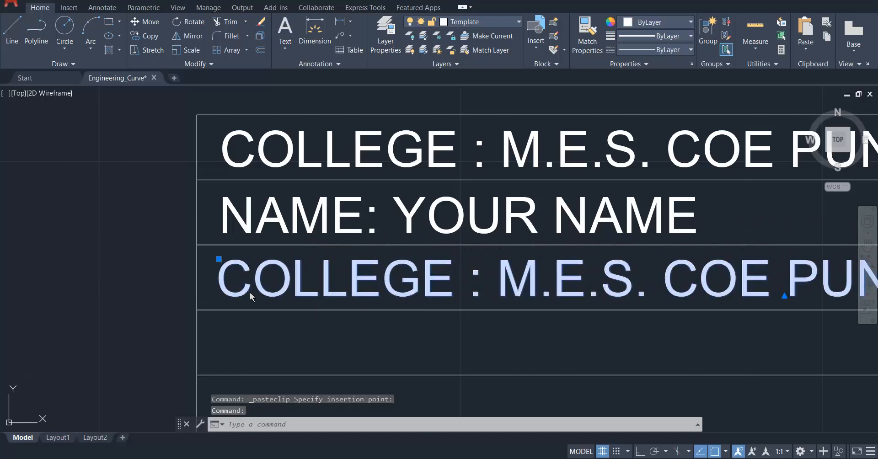
double_click(250, 293)
key("ctrl+a")
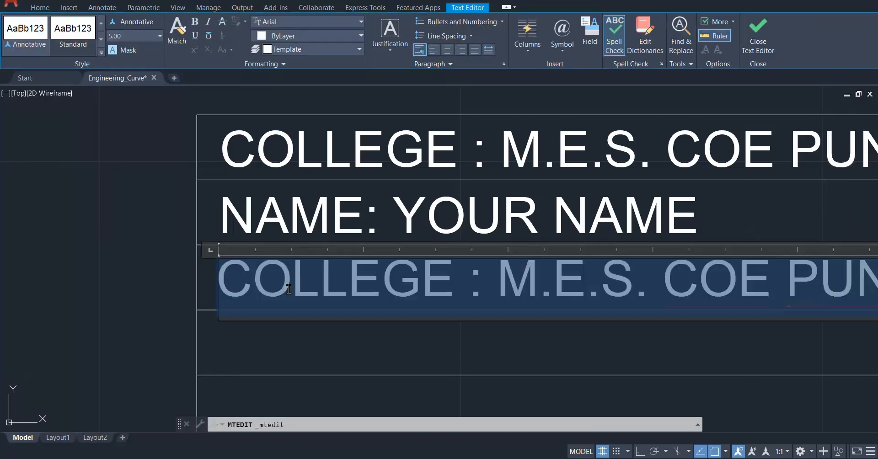
type("TITLE")
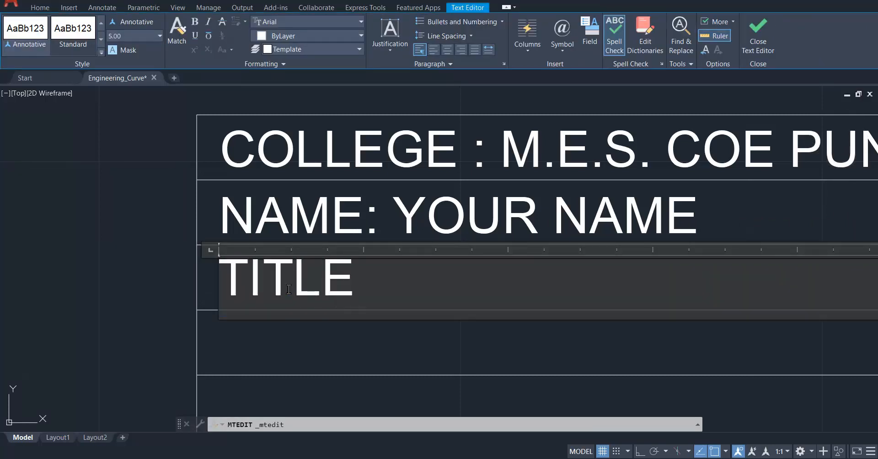
type(": ENGIN")
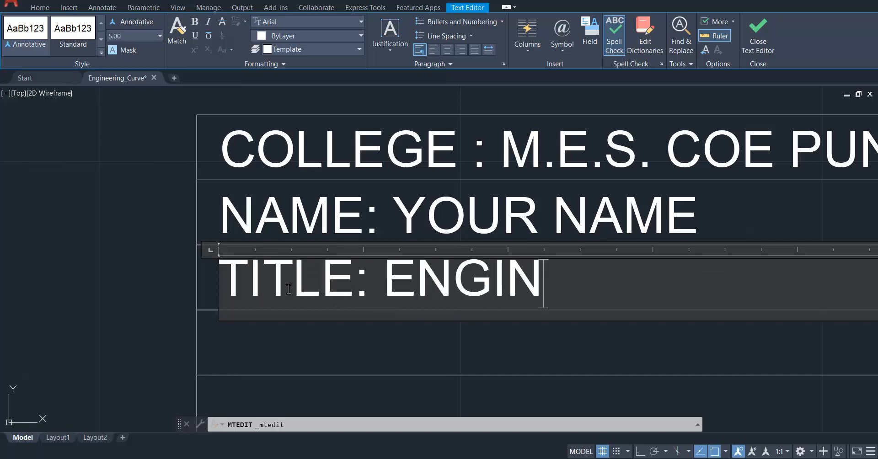
type("EERING CURVE")
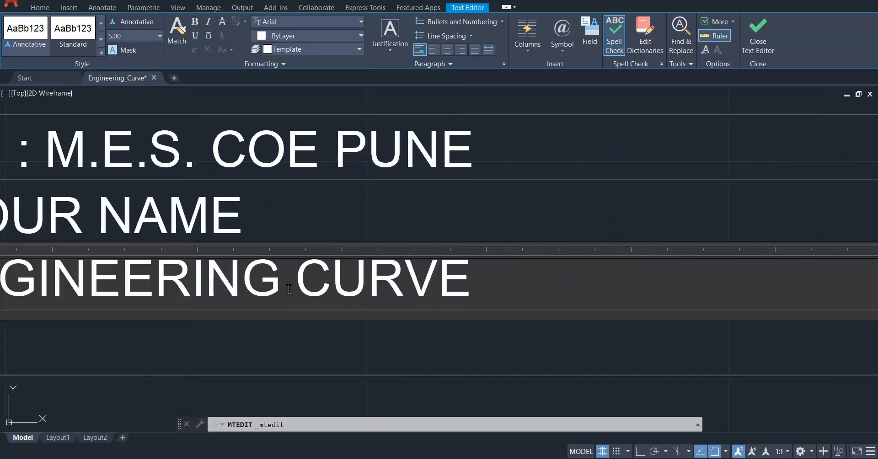
left_click(293, 336)
scroll(545, 323, "down", 5)
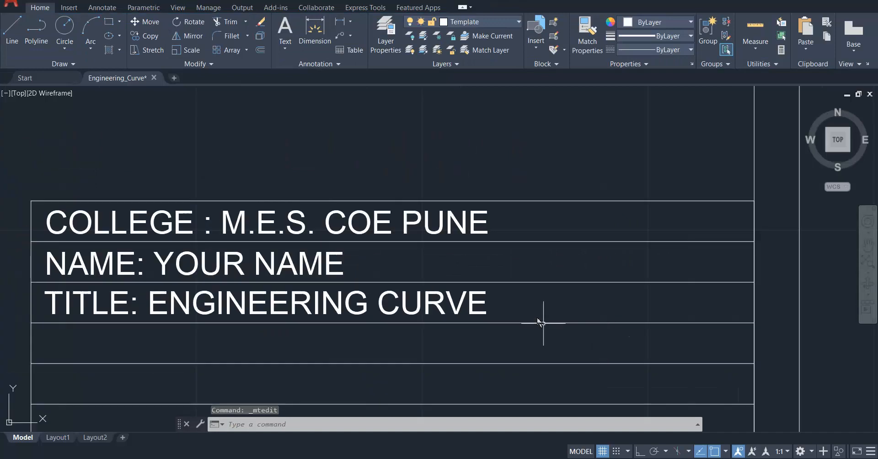
key("ctrl+s")
scroll(484, 303, "up", 4)
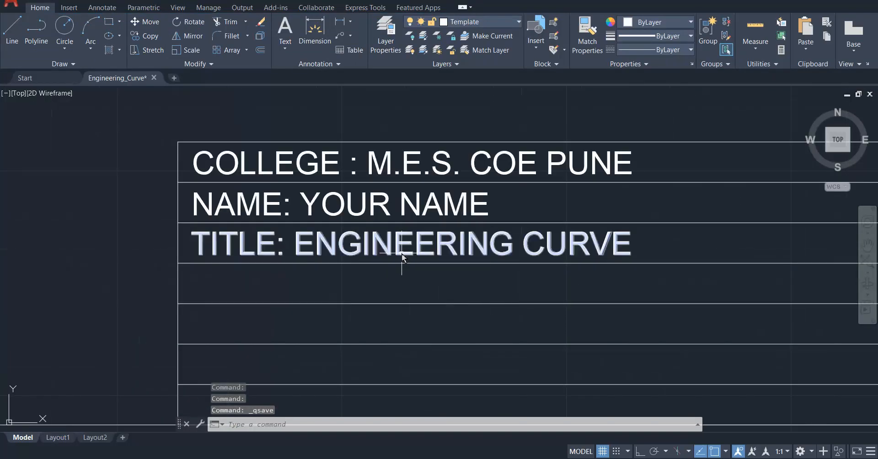
scroll(403, 250, "down", 4)
scroll(398, 256, "up", 4)
scroll(389, 257, "up", 2)
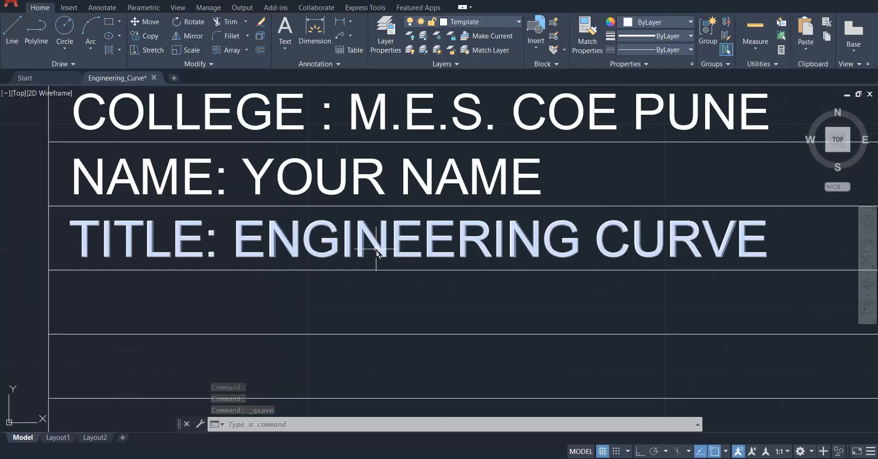
left_click(376, 251)
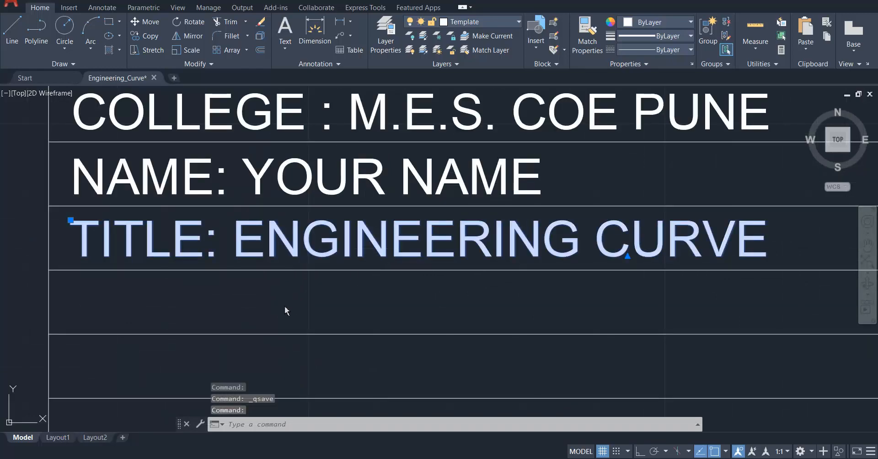
key("ctrl+v")
scroll(108, 341, "down", 2)
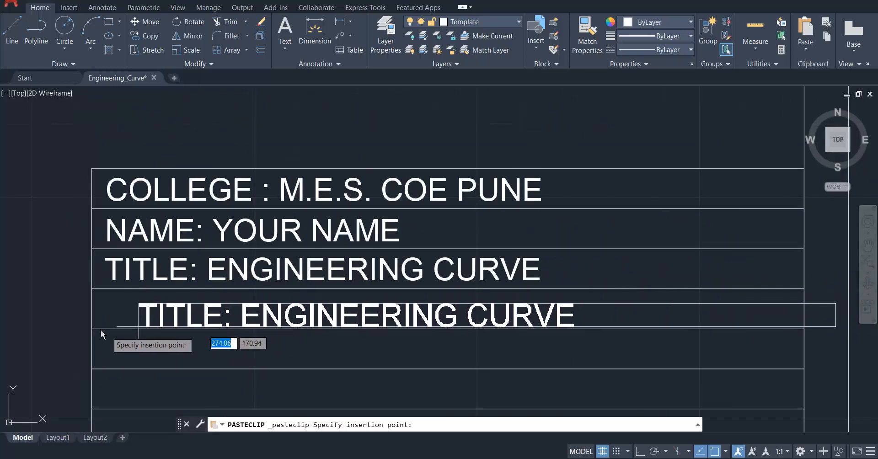
scroll(317, 256, "down", 2)
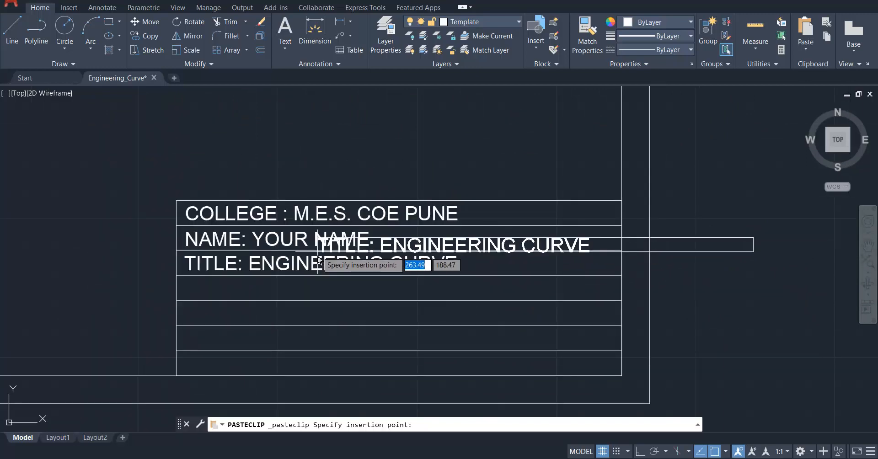
key("Escape")
Using 30° polar tracking, draw a vertical line 80 mm from the title block's left edge, from its bottom edge up to the TITLE row.
scroll(253, 332, "up", 3)
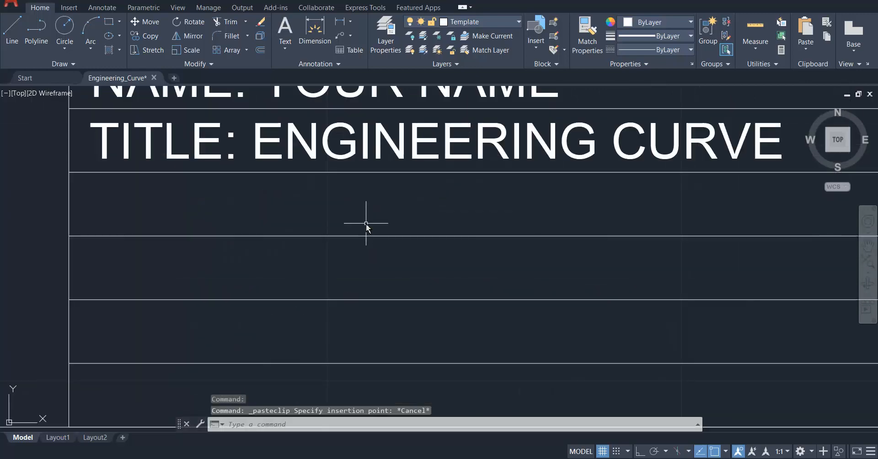
scroll(366, 224, "down", 4)
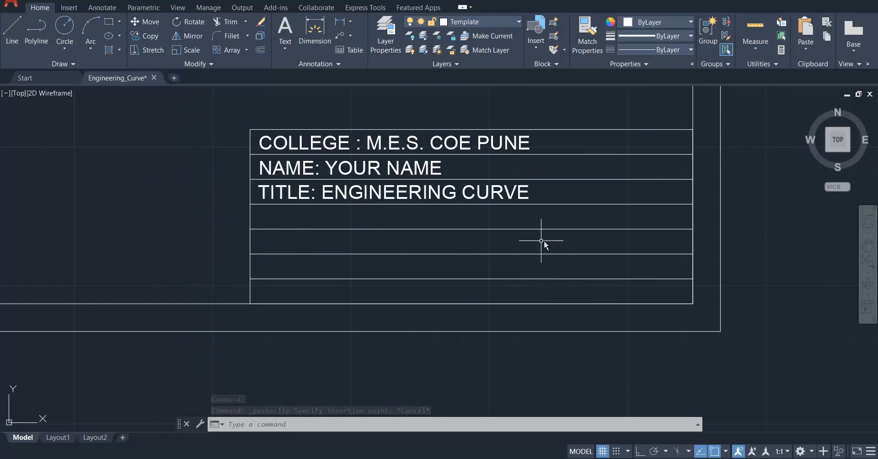
scroll(547, 241, "up", 2)
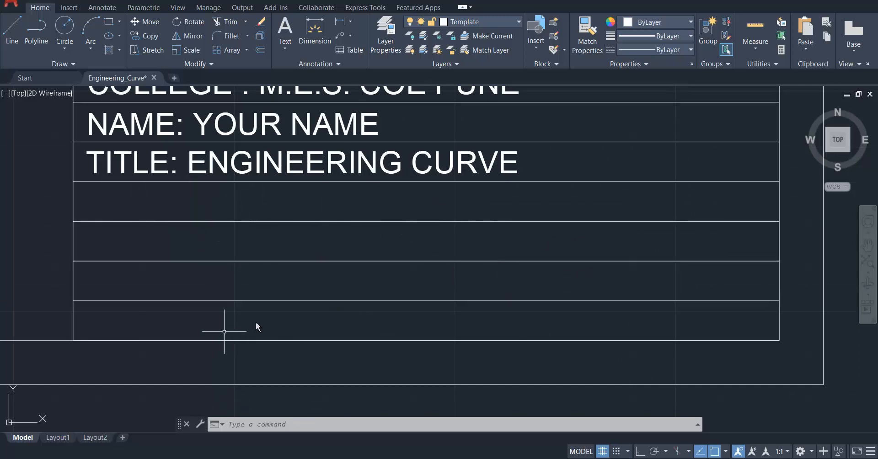
scroll(487, 302, "down", 2)
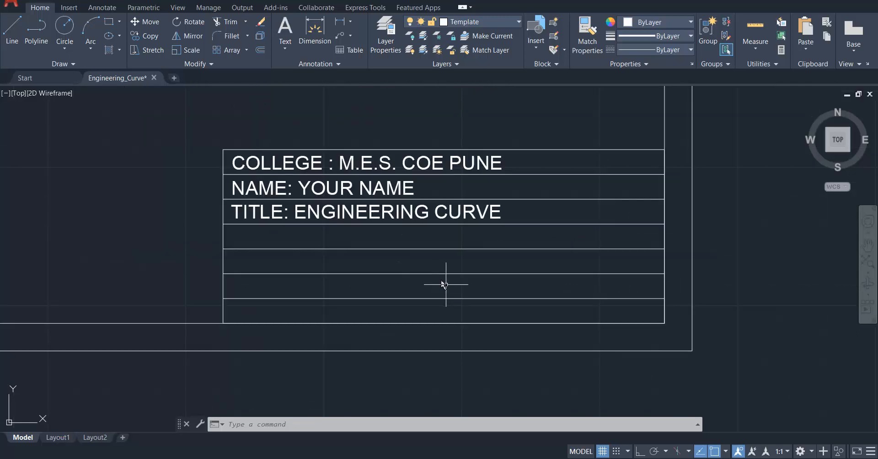
left_click(12, 28)
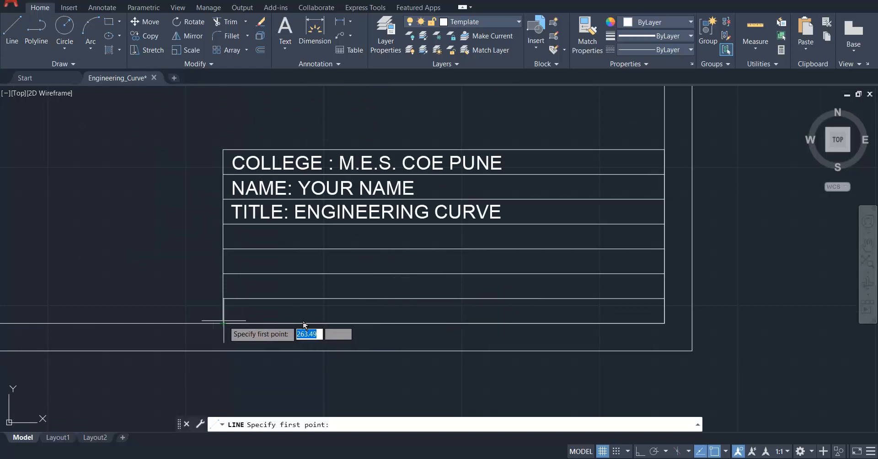
type("80")
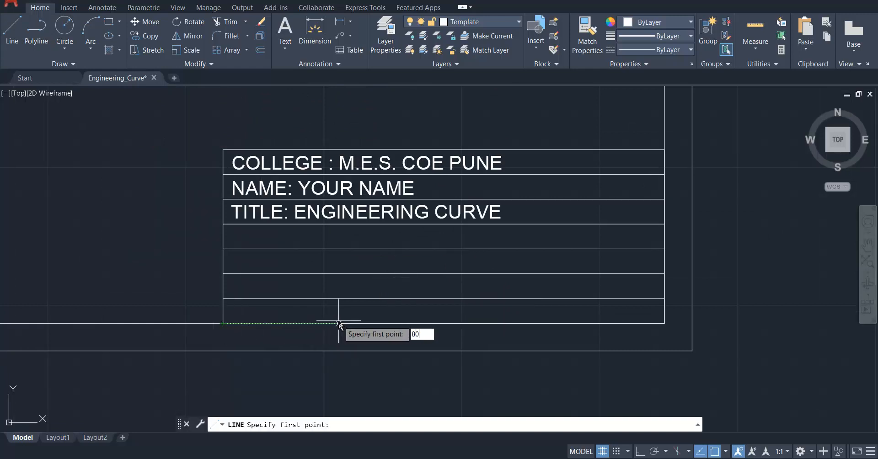
key("Return")
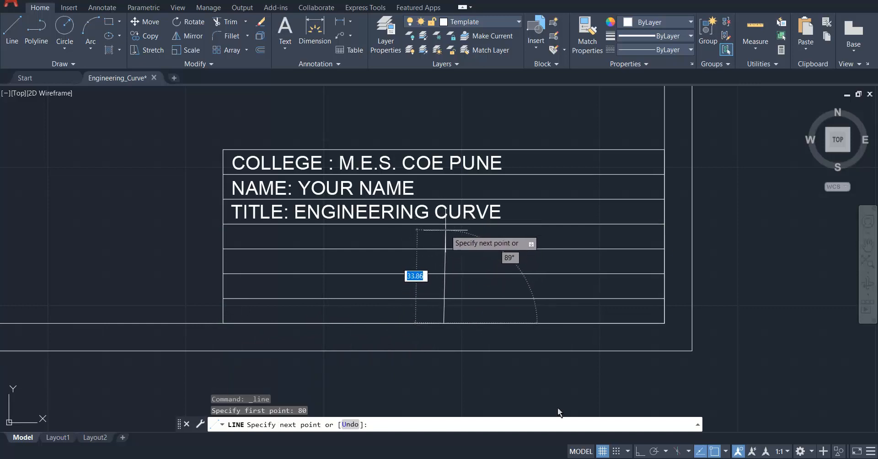
left_click(667, 452)
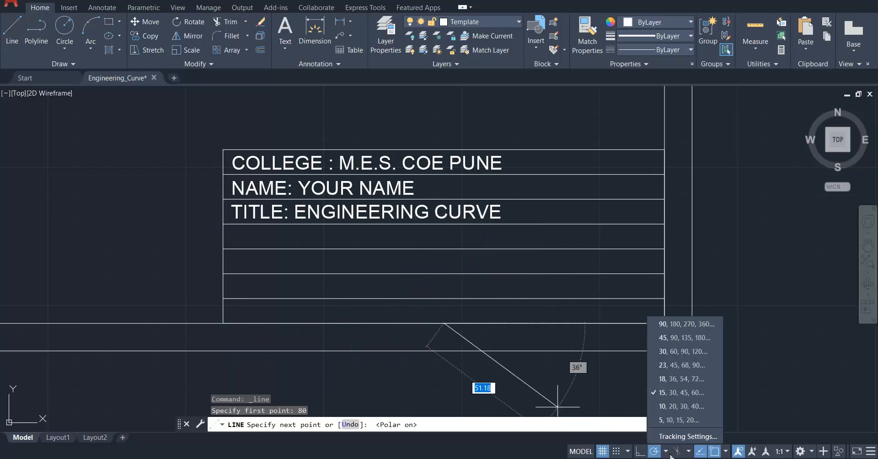
left_click(684, 352)
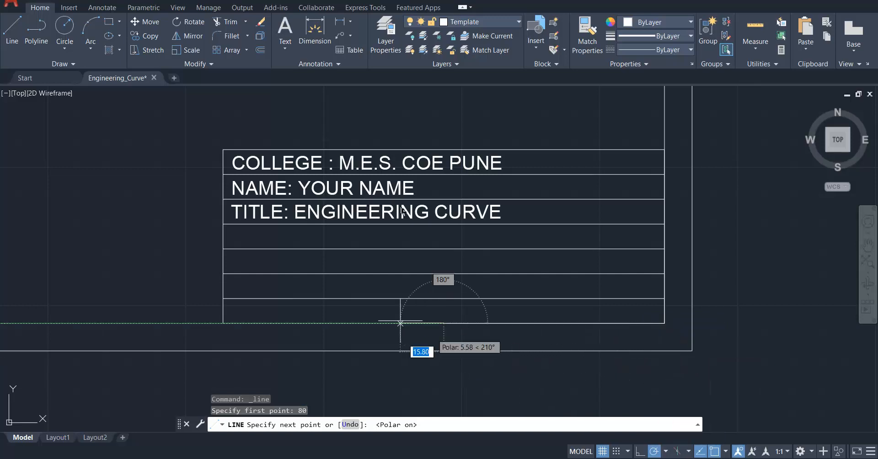
left_click(447, 226)
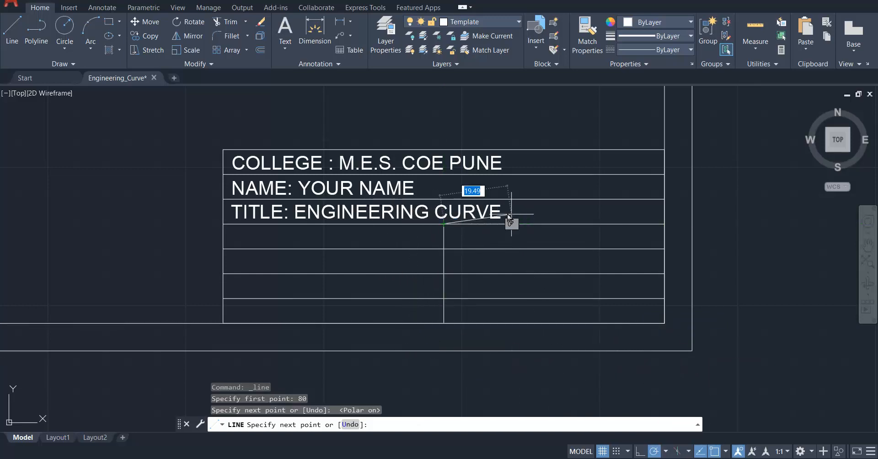
key("Escape")
Draw a vertical line 40 mm from the title block's left edge, spanning the two lowest rows.
key("Return")
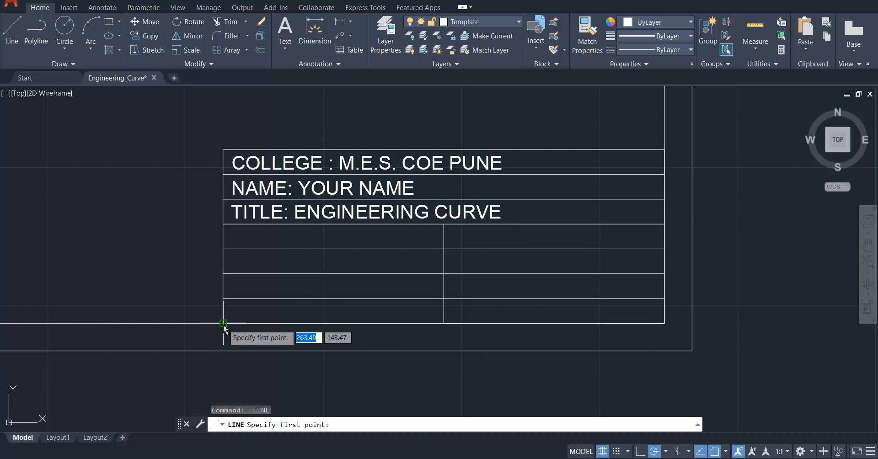
type("40")
key("Return")
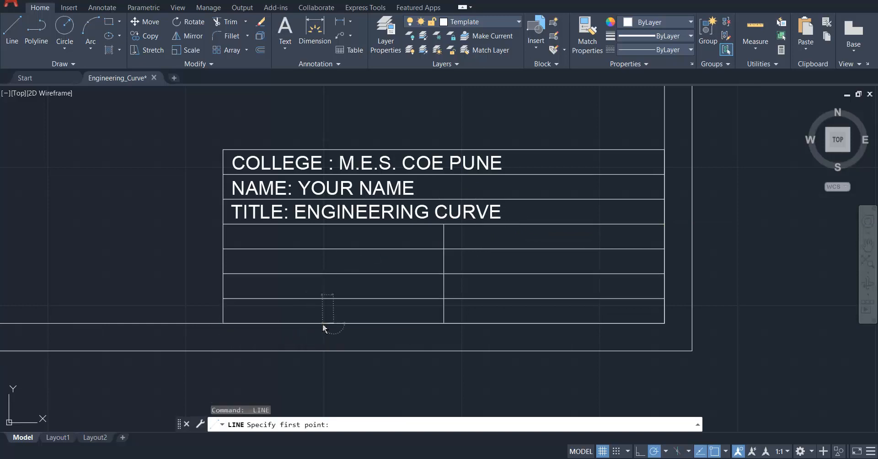
left_click(333, 276)
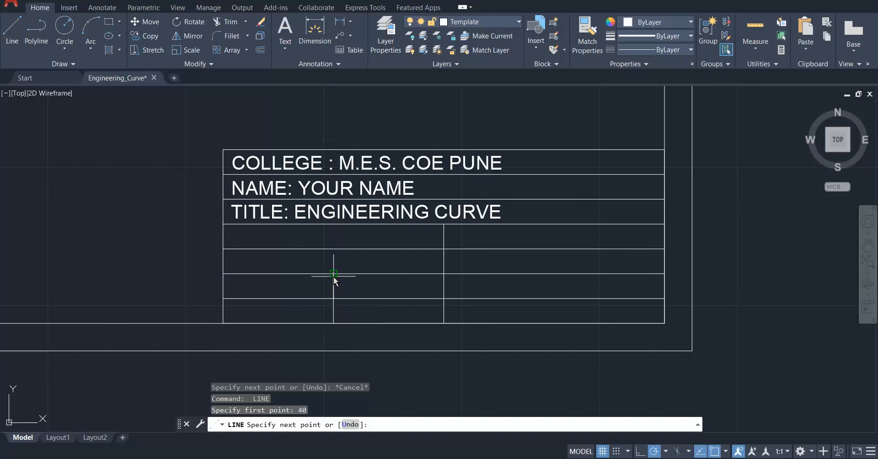
key("Escape")
Trim the horizontal divider between the two lowest rows within the first 40 mm column to form one tall cell.
scroll(298, 311, "up", 3)
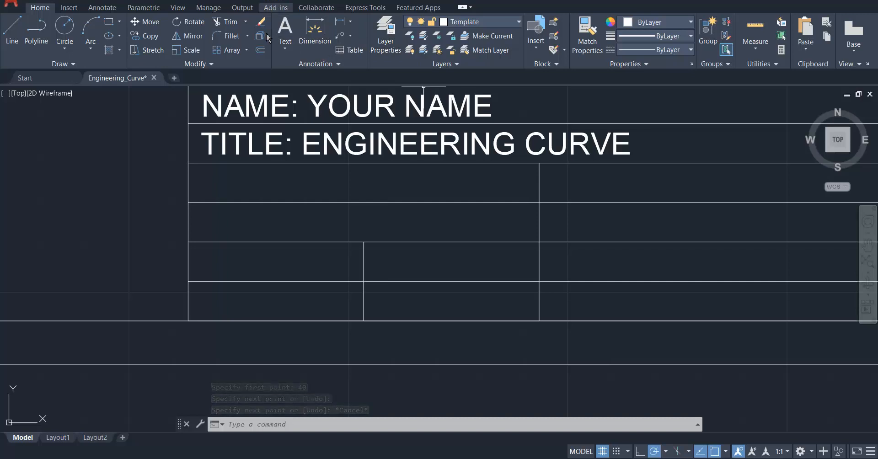
left_click(226, 22)
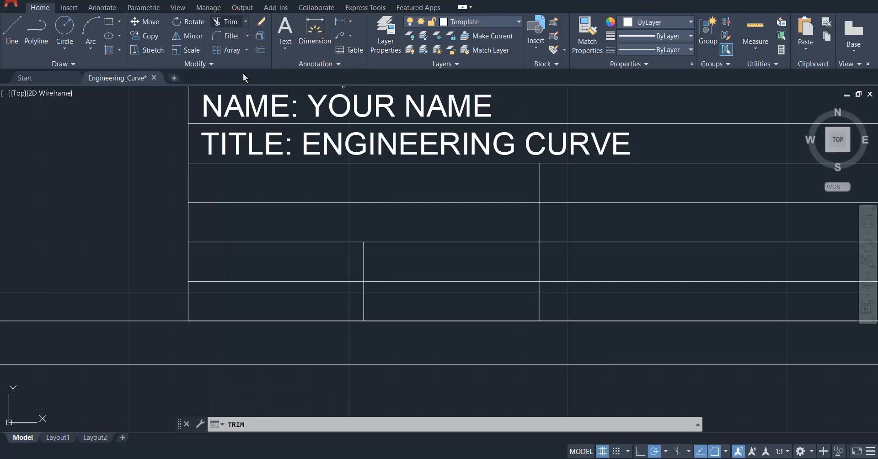
left_click(282, 269)
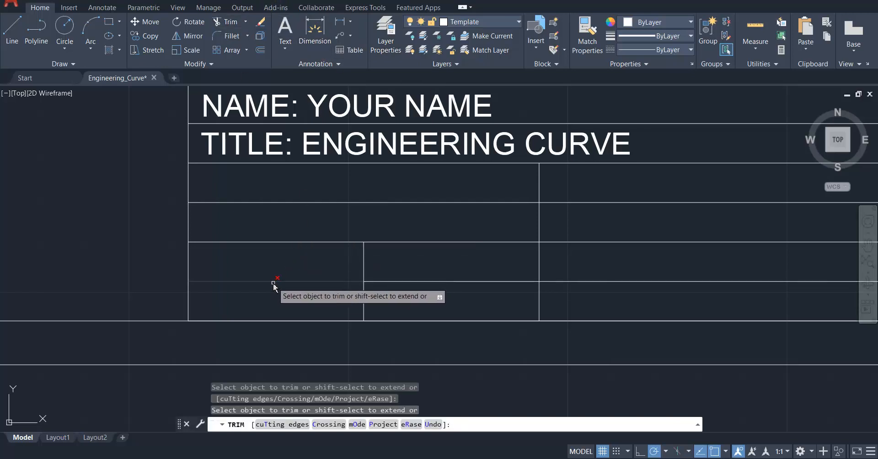
left_click(276, 281)
key("Escape")
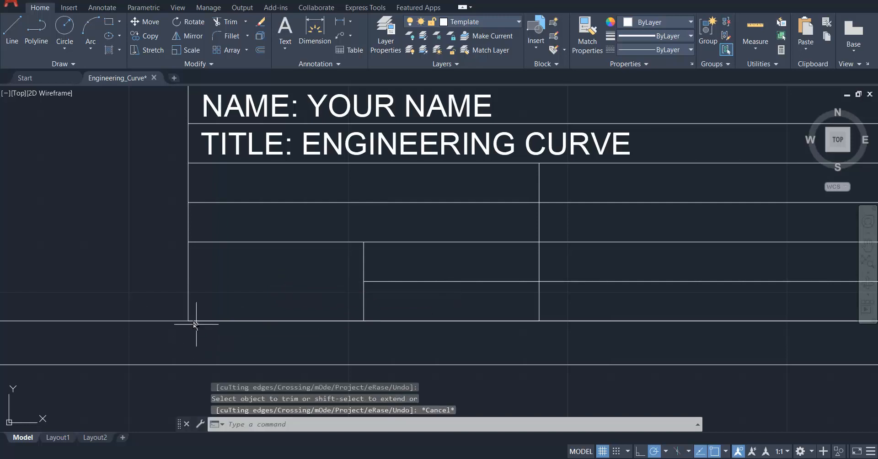
Draw a circle of radius 5 mm in the right half of the tall lower-left title block cell.
scroll(178, 304, "up", 2)
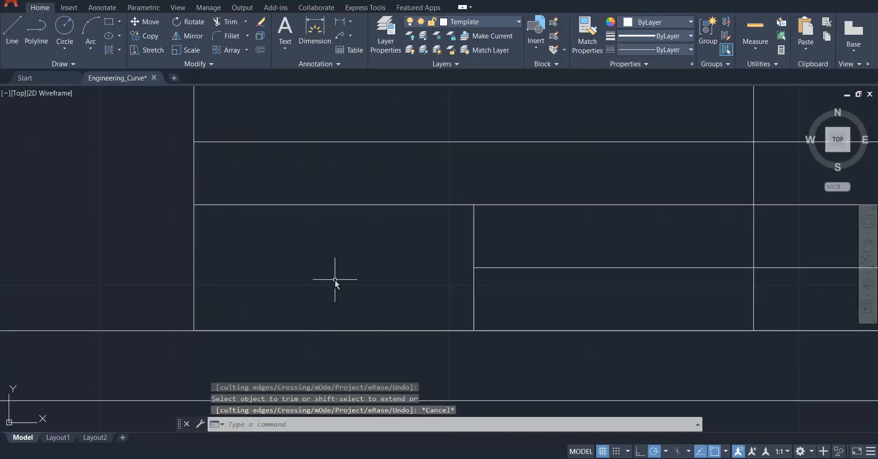
key("Escape")
key("Escape")
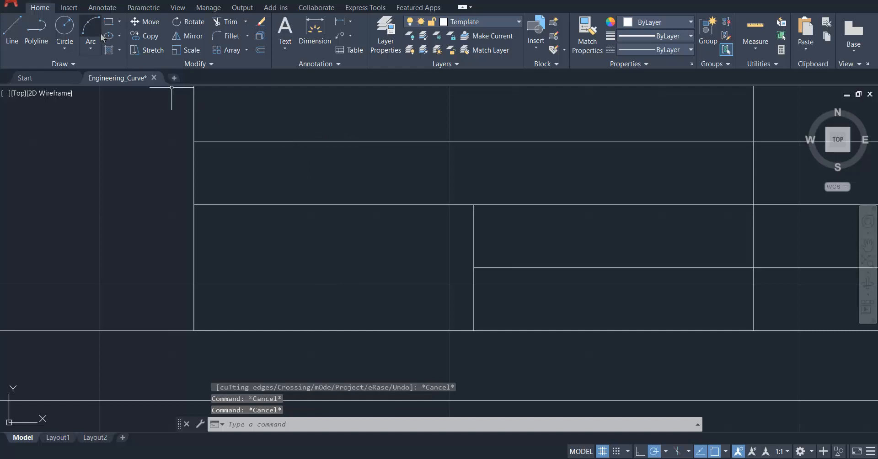
left_click(66, 51)
left_click(82, 66)
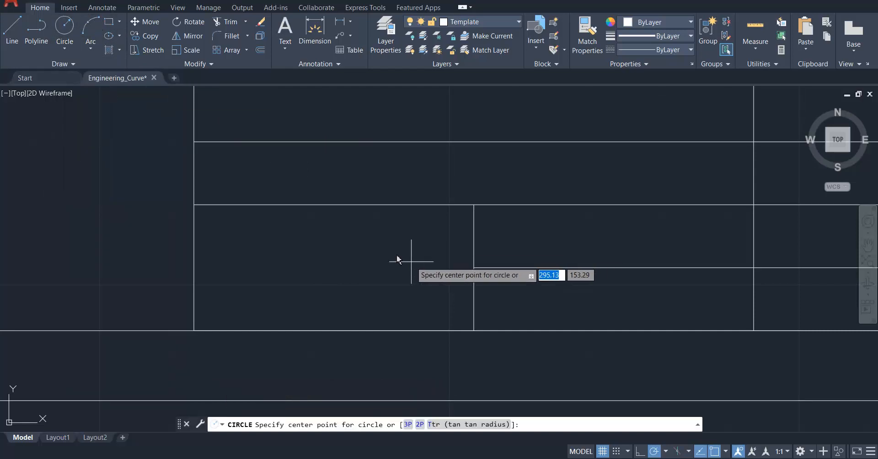
left_click(386, 267)
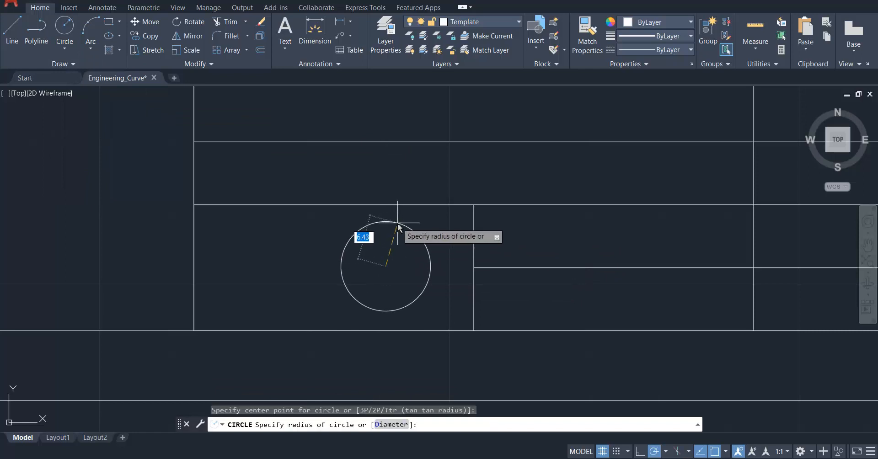
key("Return")
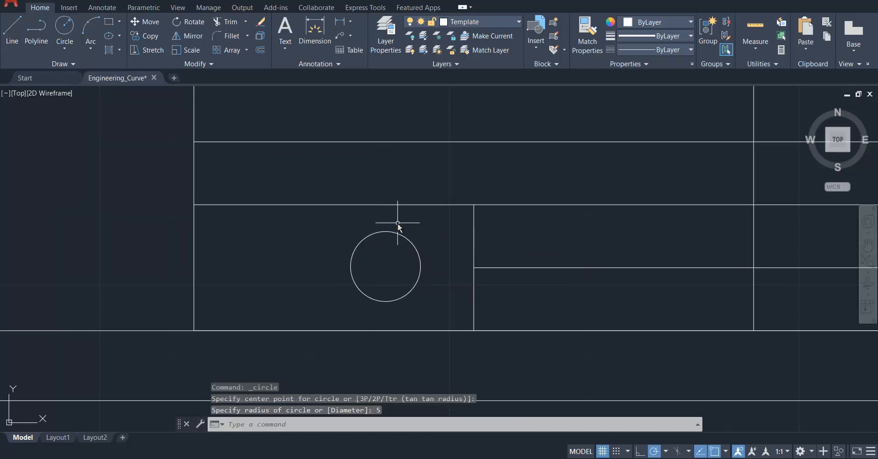
Draw a concentric circle of radius 3 mm inside the 5 mm radius circle.
key("Return")
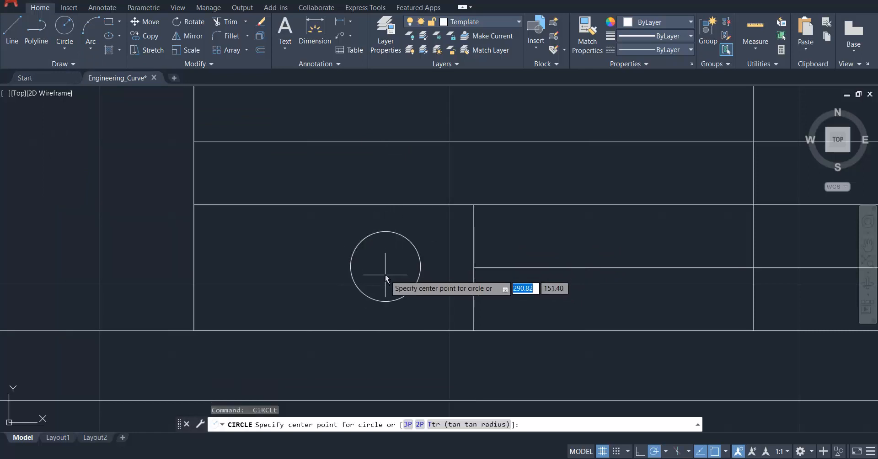
left_click(386, 266)
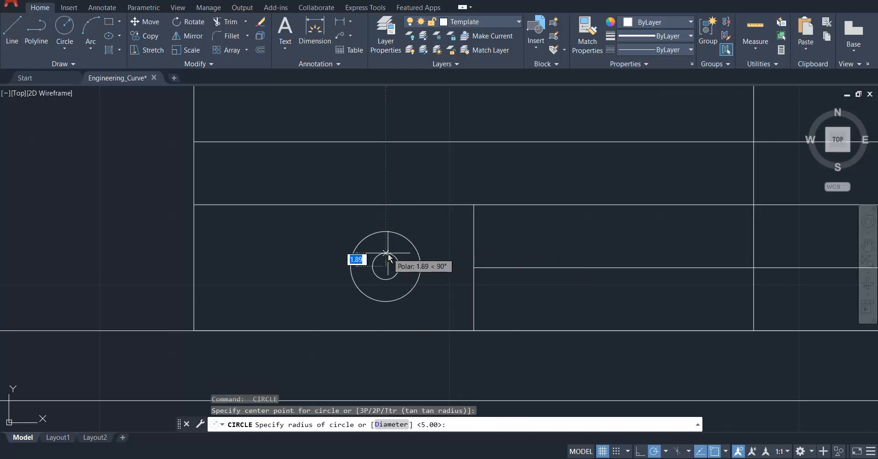
type("3")
key("Return")
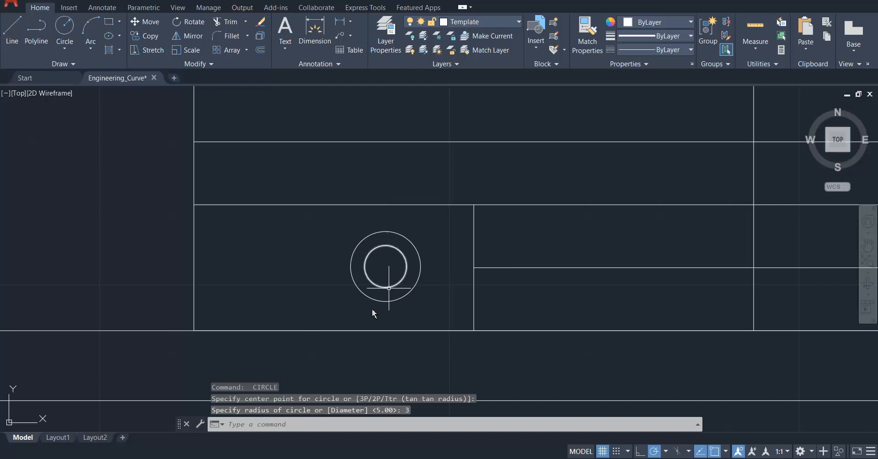
Enable the Quadrant object snap for drawing lines aligned with the concentric circles.
scroll(350, 295, "up", 3)
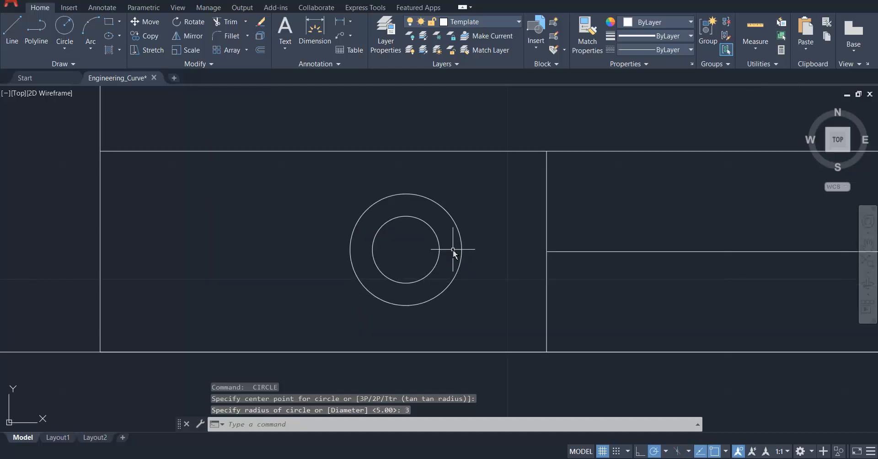
scroll(453, 250, "down", 3)
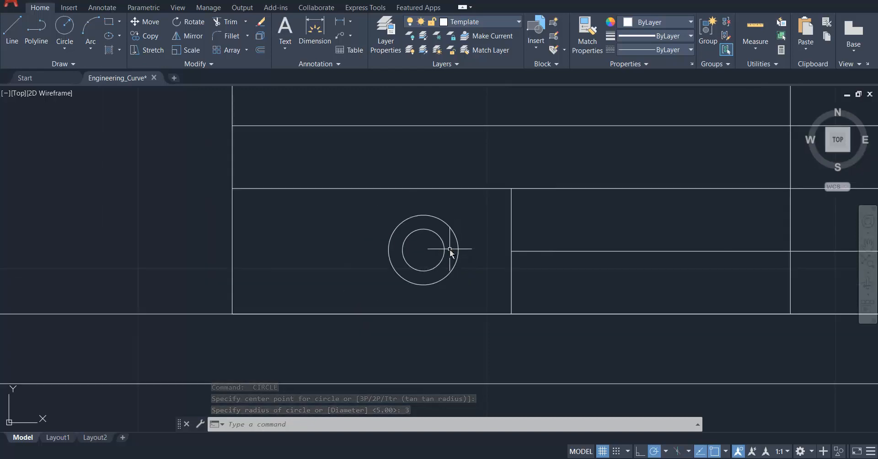
scroll(453, 249, "up", 2)
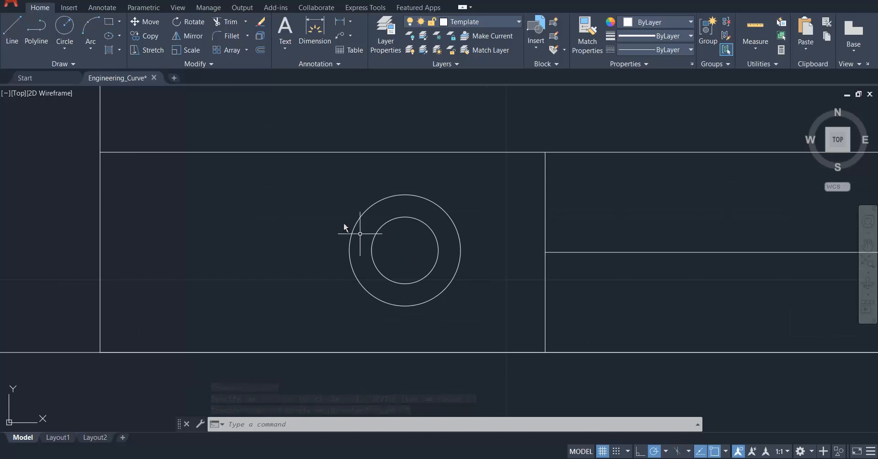
left_click(11, 25)
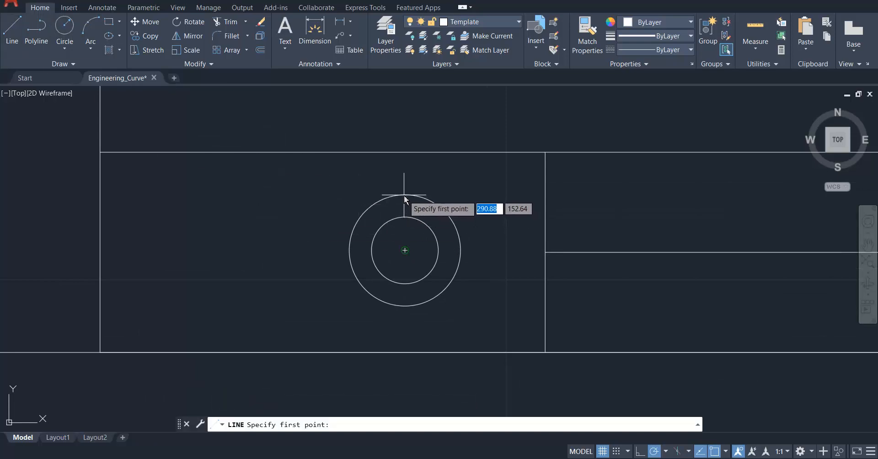
left_click(727, 452)
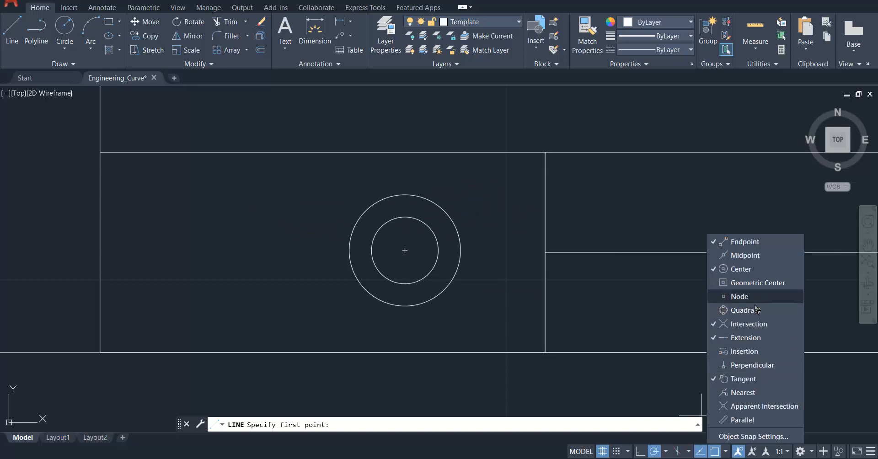
left_click(727, 453)
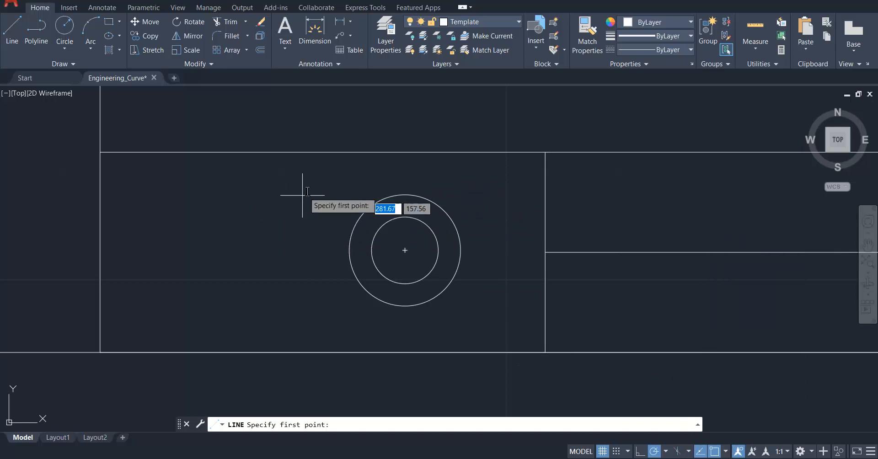
Draw a 10 mm vertical line downward, left of the circles, starting level with the outer circle's top quadrant.
left_click(12, 32)
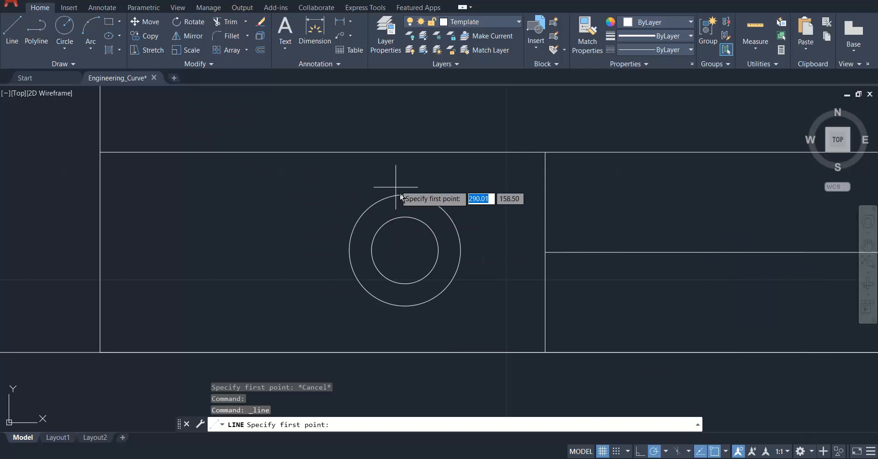
left_click(320, 194)
type("10")
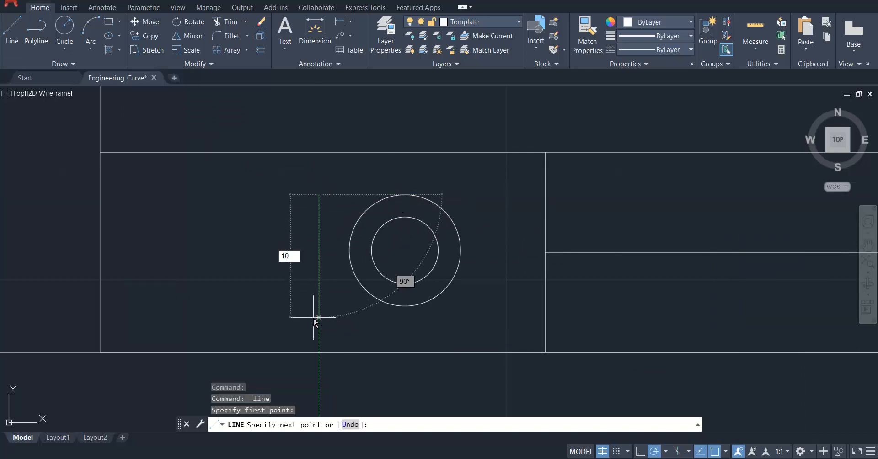
key("Return")
key("Escape")
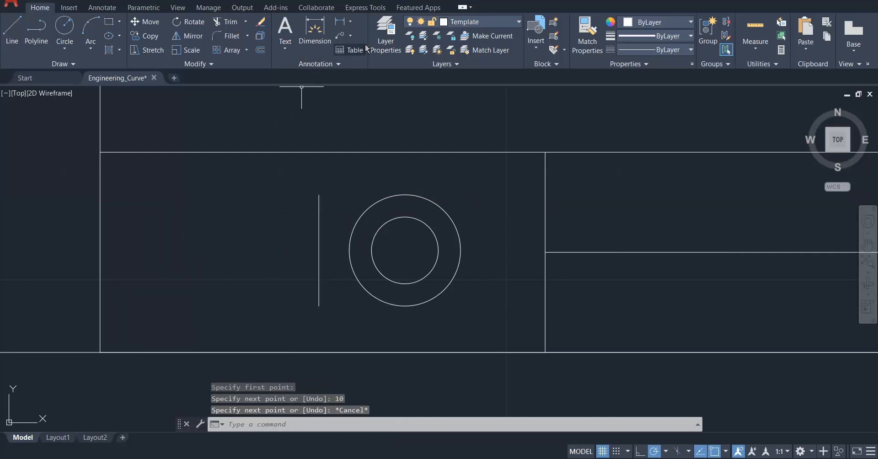
Offset the vertical line beside the circles 10 mm to the left.
left_click(264, 49)
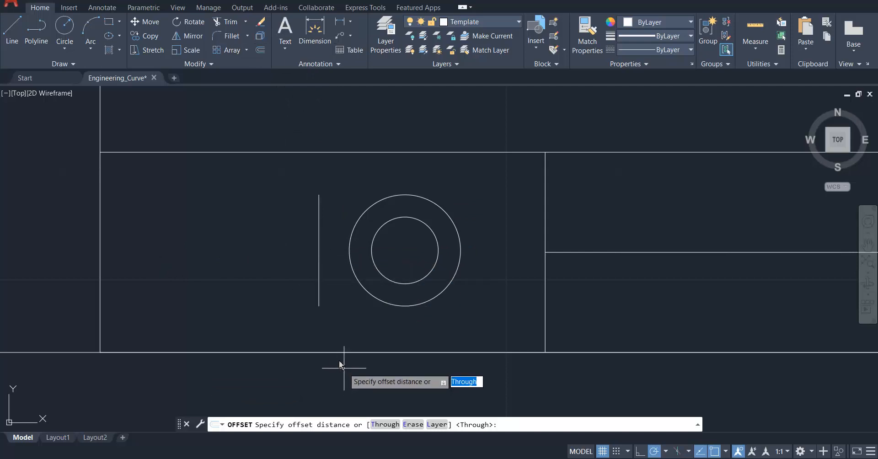
key("Return")
left_click(320, 280)
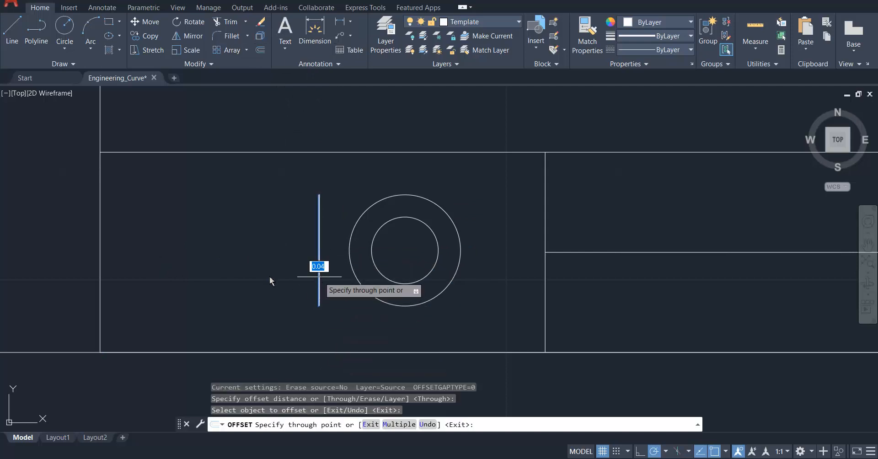
type("10")
key("Return")
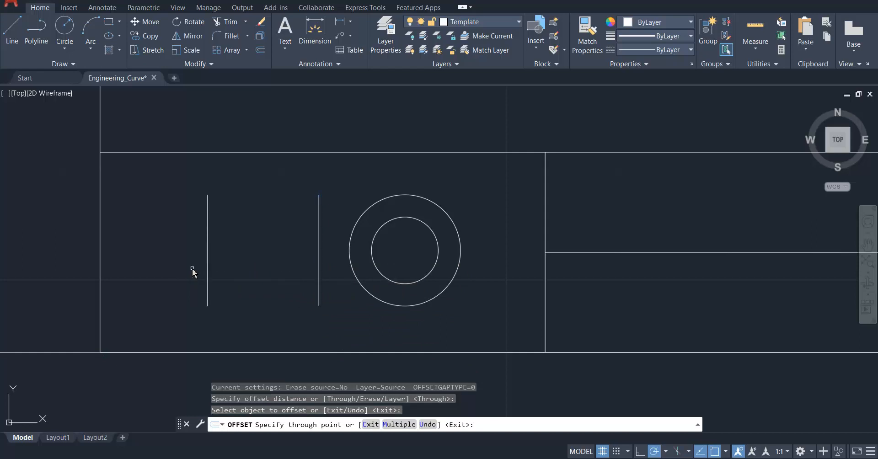
key("Escape")
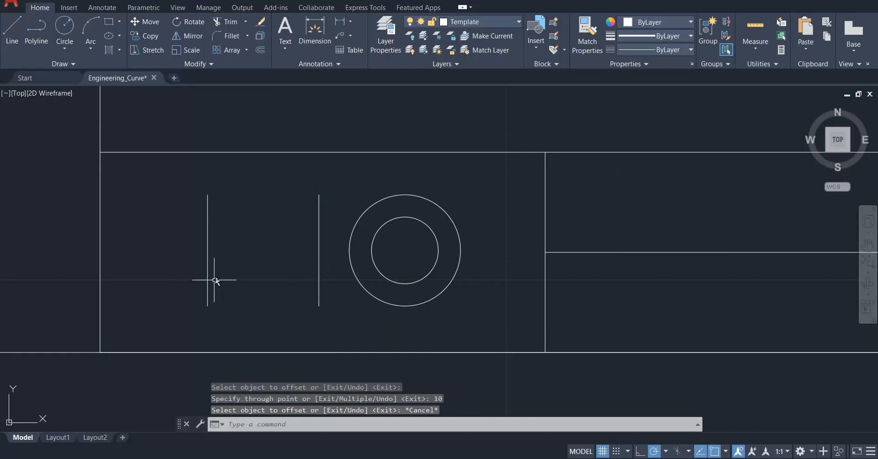
Draw a line from the left vertical, level with the inner circle's bottom quadrant, to the right vertical's lower end.
left_click(11, 29)
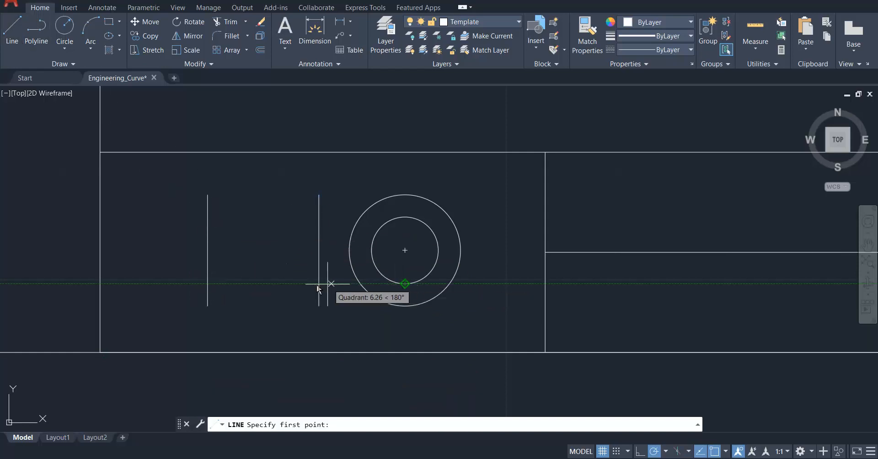
left_click(207, 283)
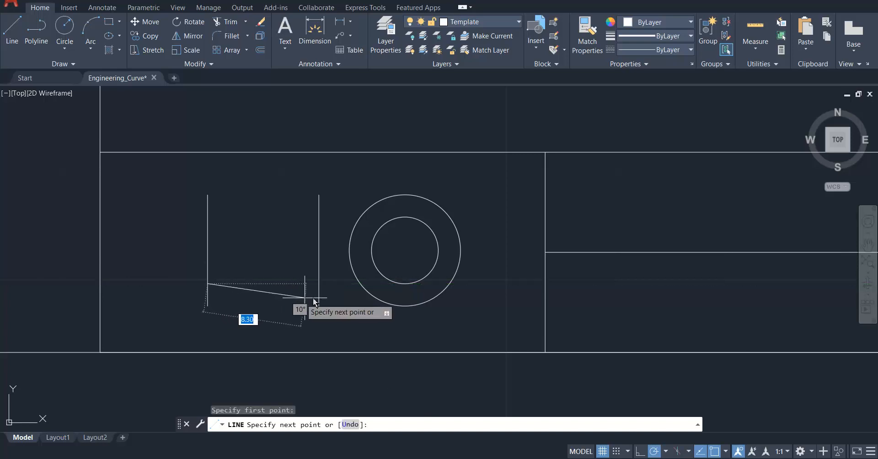
left_click(319, 305)
key("Escape")
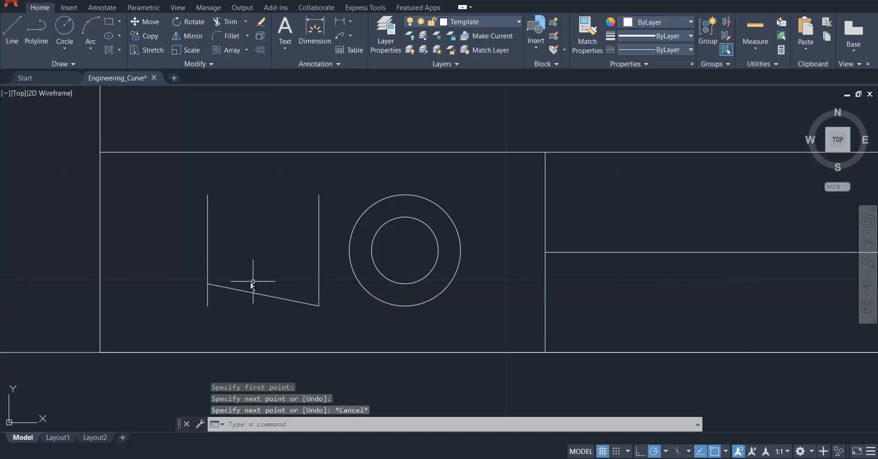
Draw a line from the left vertical, level with the inner circle's top quadrant, to the right vertical's upper end.
key("Return")
key("Return")
key("Escape")
key("Return")
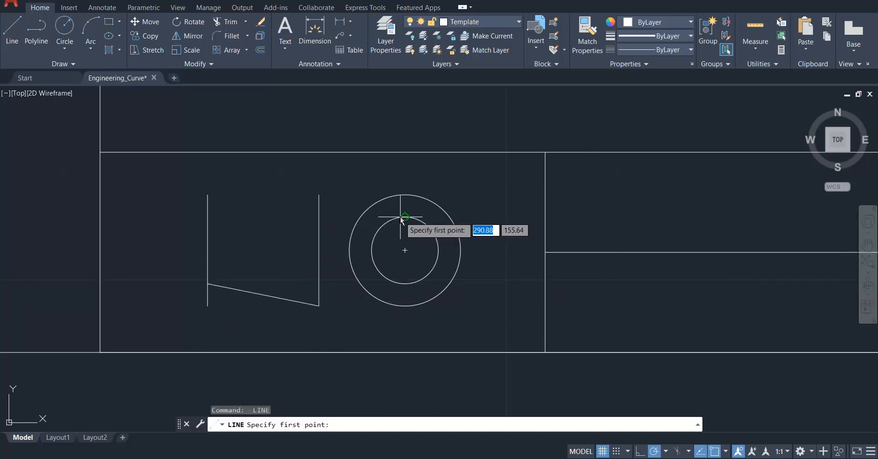
left_click(208, 217)
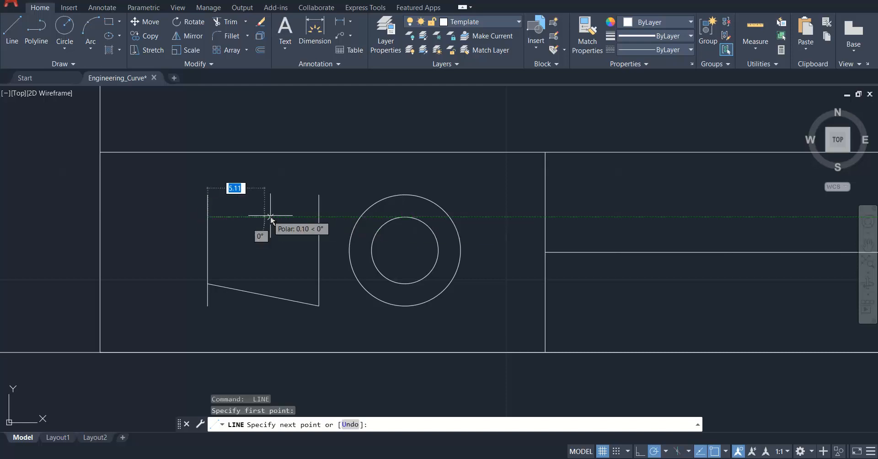
left_click(319, 196)
key("Escape")
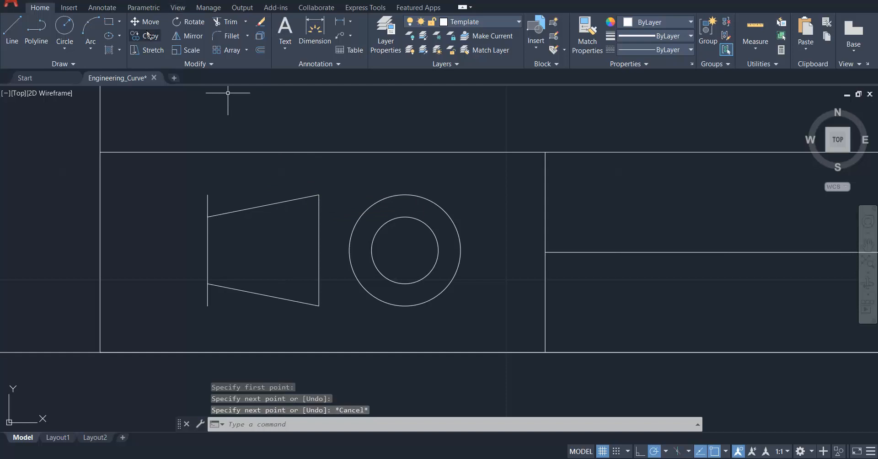
Trim both ends of the left vertical line that extend beyond the slanted lines, leaving a closed trapezoid.
left_click(225, 22)
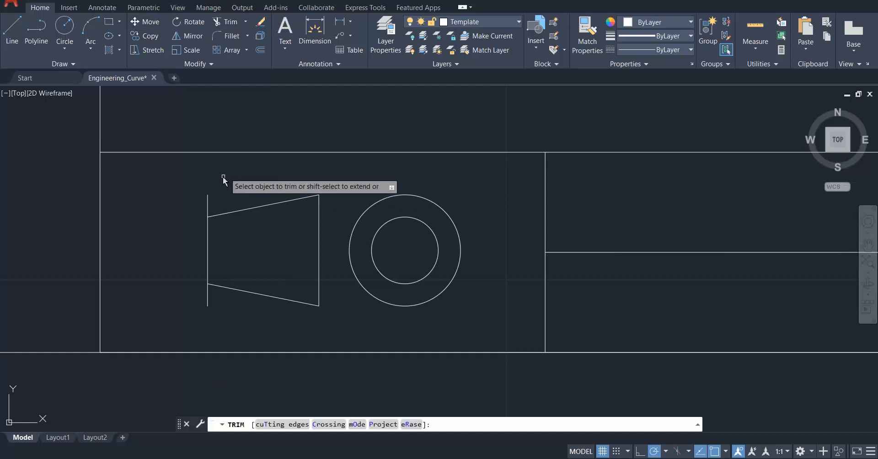
left_click(210, 201)
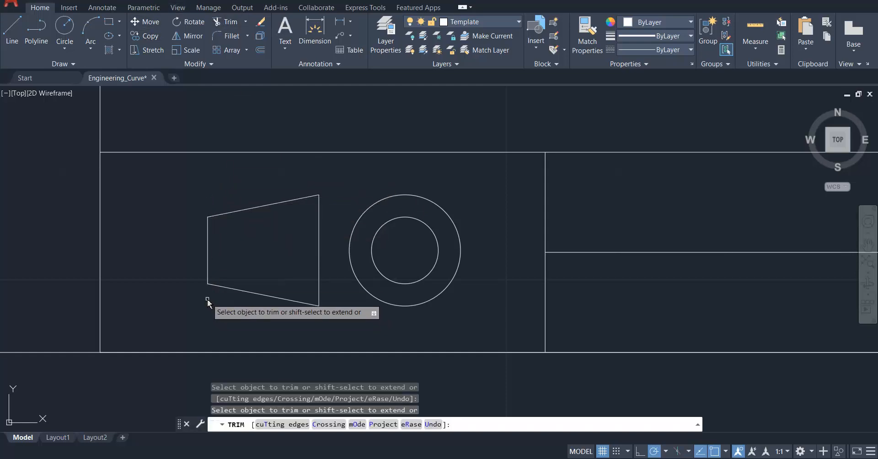
key("Escape")
key("Escape")
key("Escape")
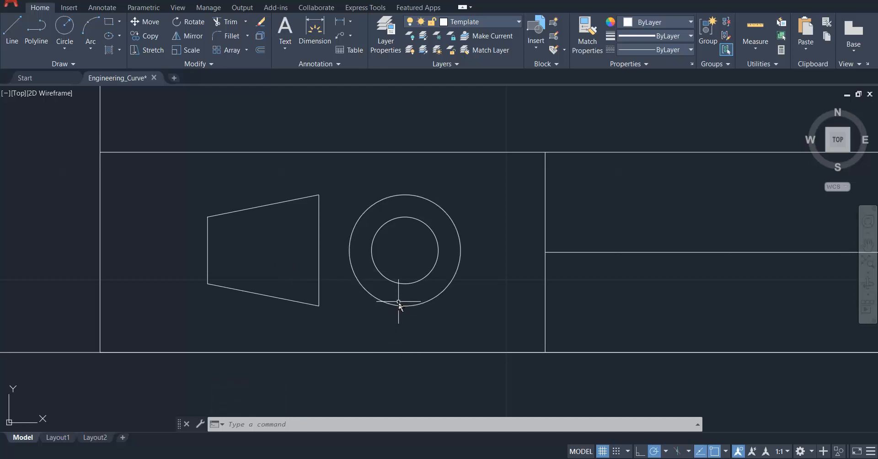
Copy the title block's "TITLE: ENGINEERING CURVE" text and paste it just above the lower border, left of the title block.
scroll(400, 326, "down", 5)
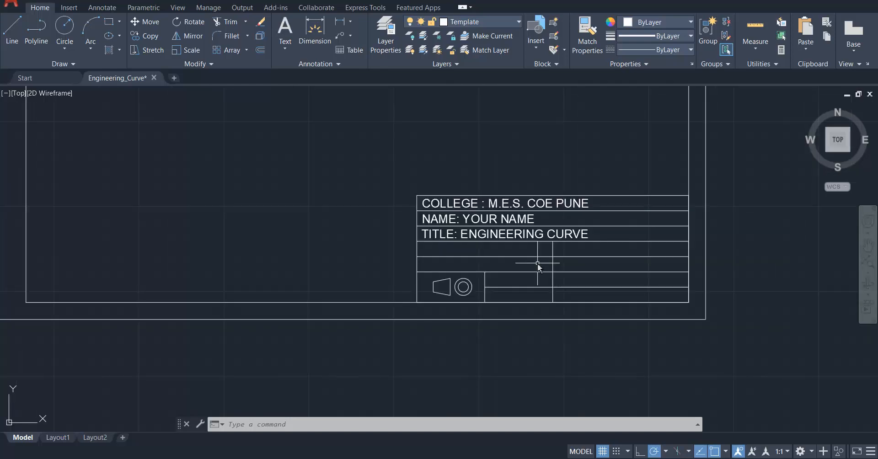
left_click(503, 234)
key("ctrl+c")
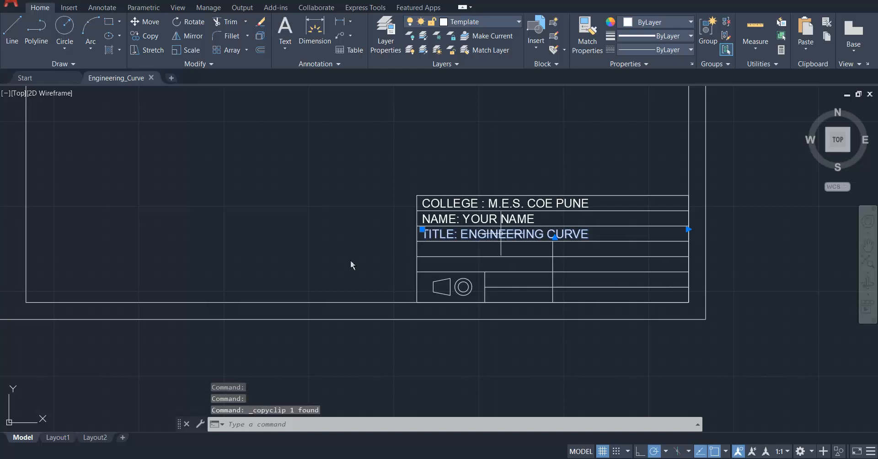
key("ctrl+v")
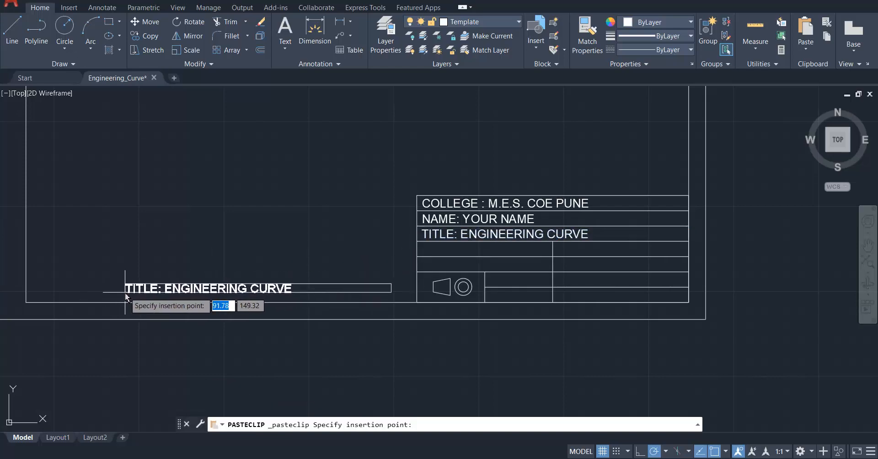
left_click(126, 293)
scroll(324, 304, "up", 2)
scroll(318, 300, "down", 3)
scroll(334, 304, "up", 1)
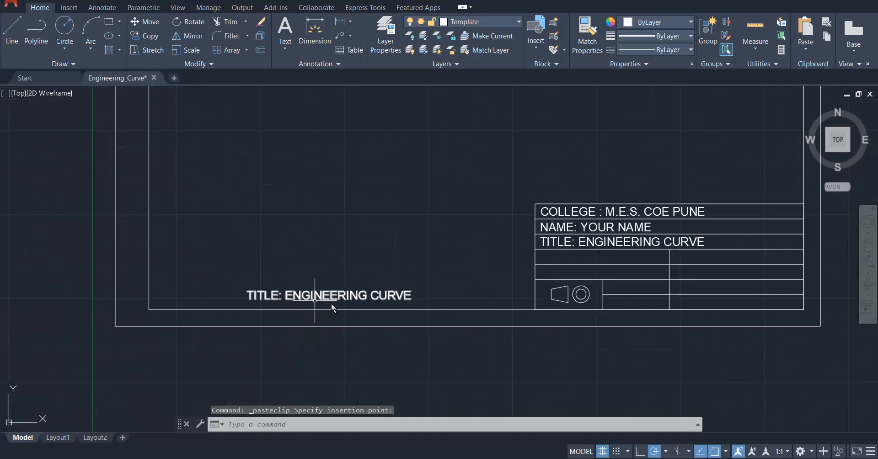
Replace the pasted text with "ALL DIMENSION'S ARE IN MM." and save the drawing.
left_click(344, 298)
double_click(344, 298)
triple_click(345, 298)
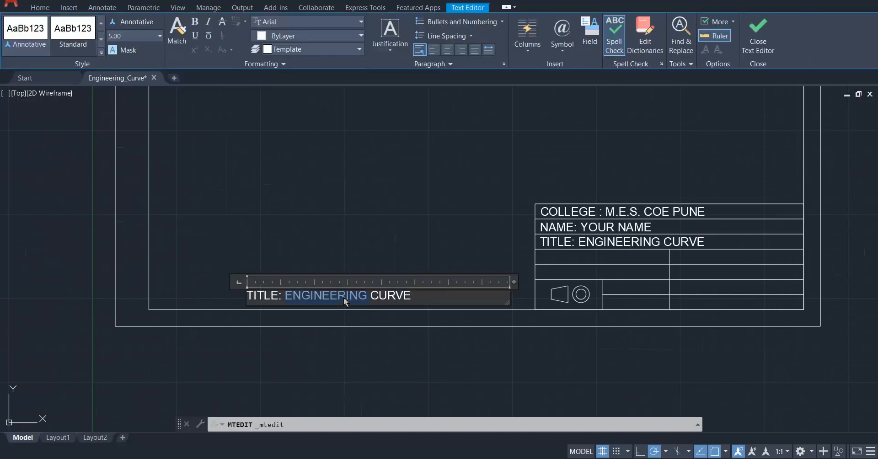
type("ALL DIMENSION'S ARE IN MM.")
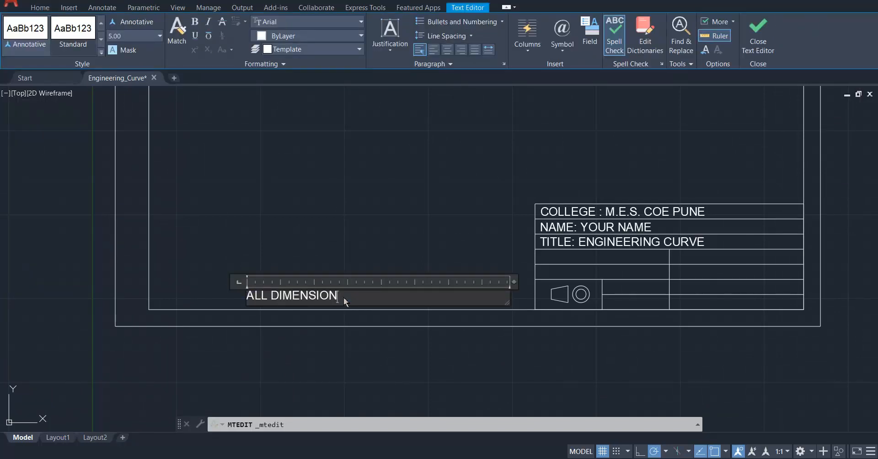
left_click(319, 243)
key("ctrl+s")
scroll(325, 314, "down", 2)
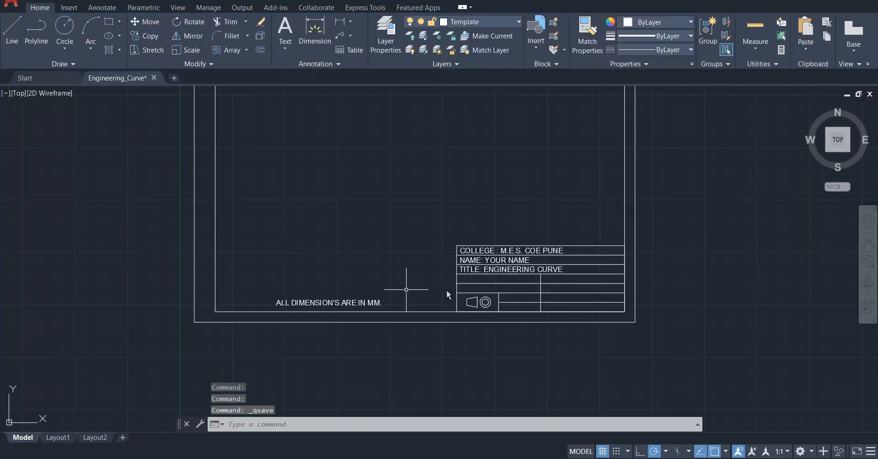
scroll(447, 295, "down", 2)
scroll(510, 298, "up", 4)
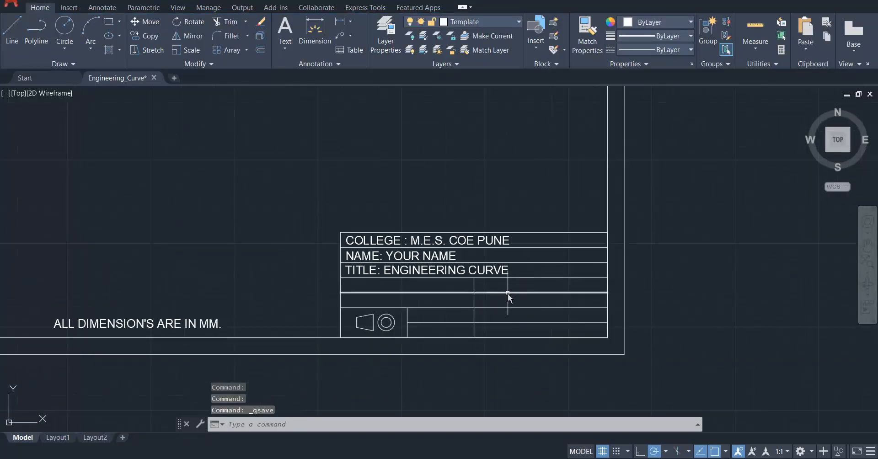
scroll(509, 297, "up", 2)
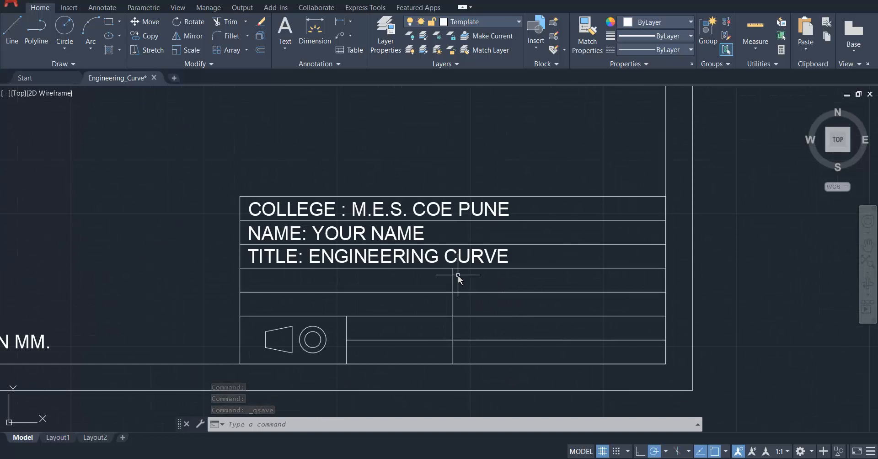
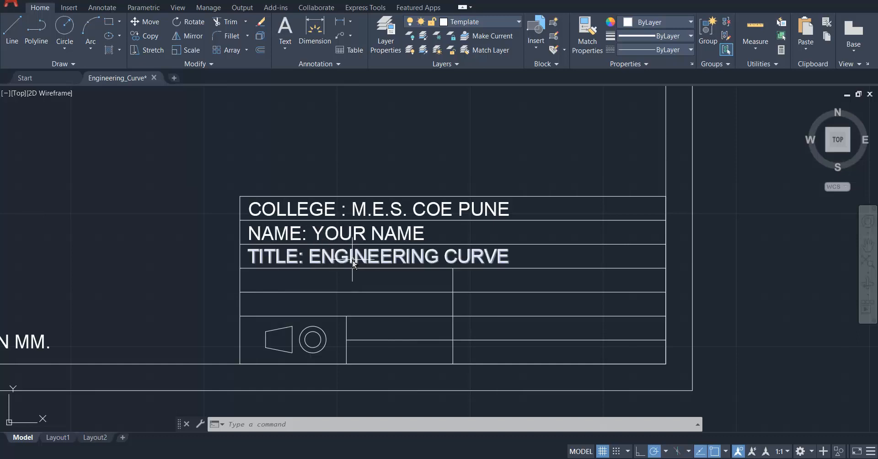
Copy the title block's "NAME: YOUR NAME" text and paste it into the first cell below the TITLE row.
left_click(356, 236)
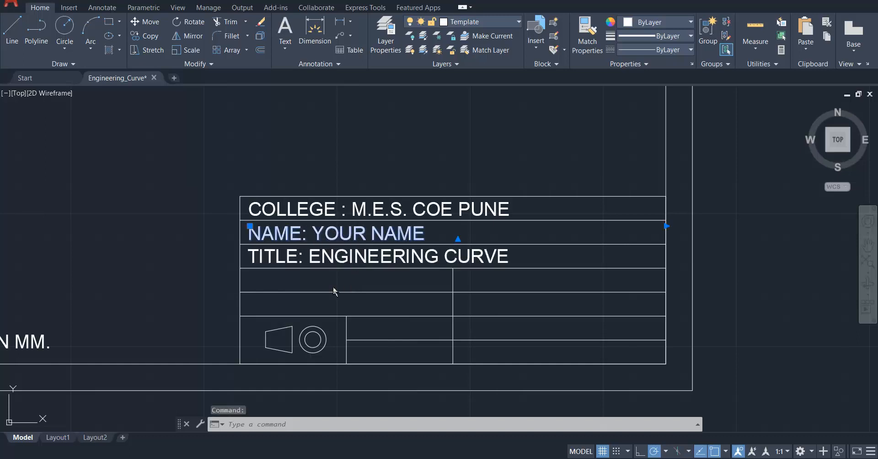
key("ctrl+c")
key("ctrl+v")
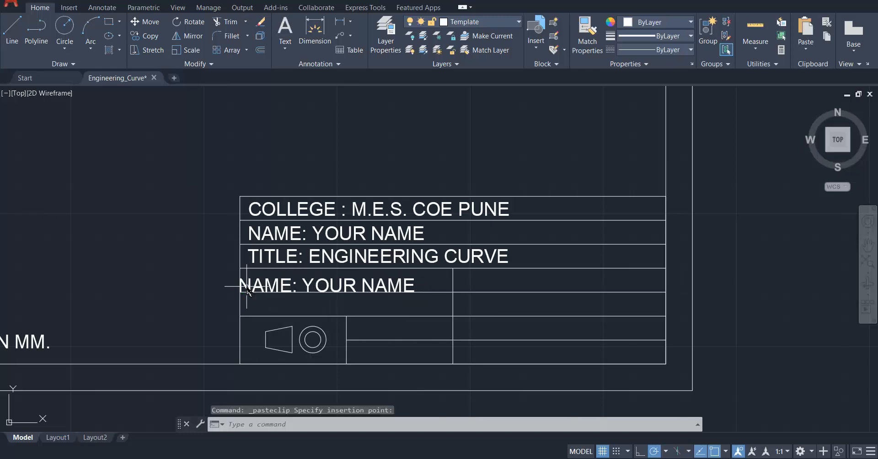
left_click(247, 289)
Replace the pasted name text below the TITLE row with "SHEET NO. 01".
scroll(247, 288, "up", 4)
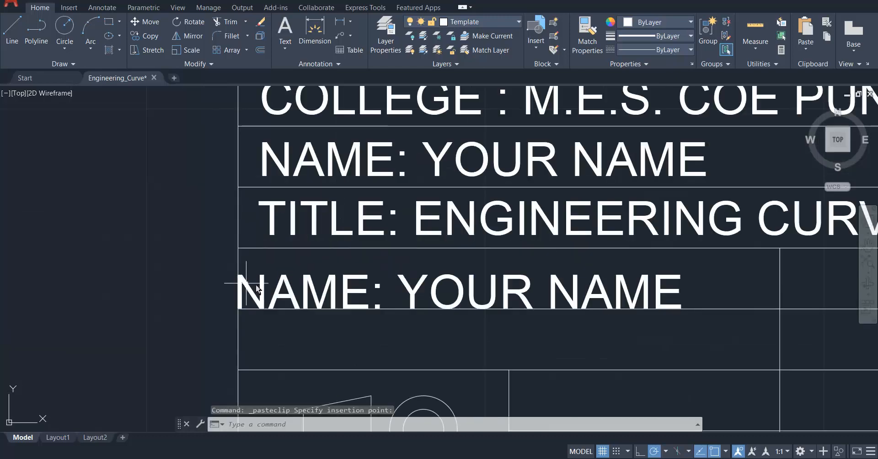
double_click(358, 298)
key("ctrl+a")
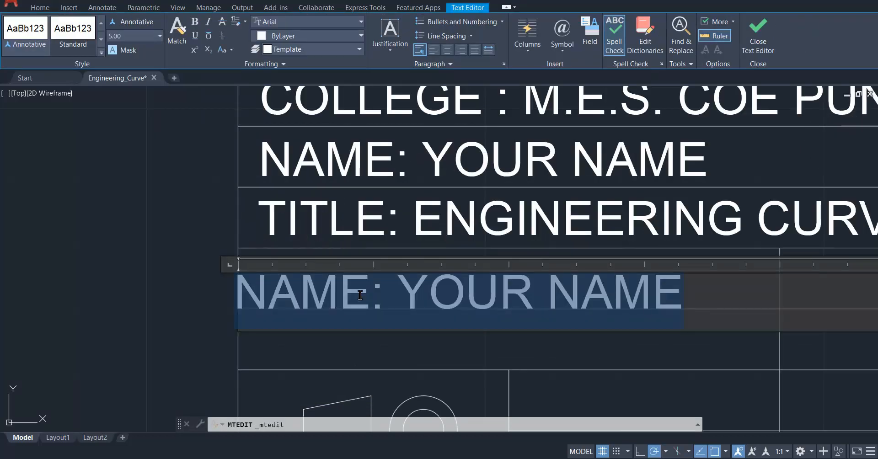
type("SHEET NO")
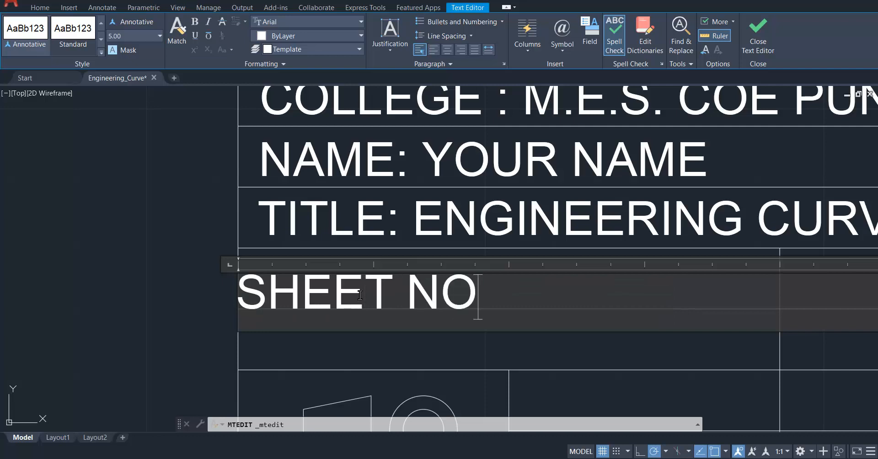
type(". 01")
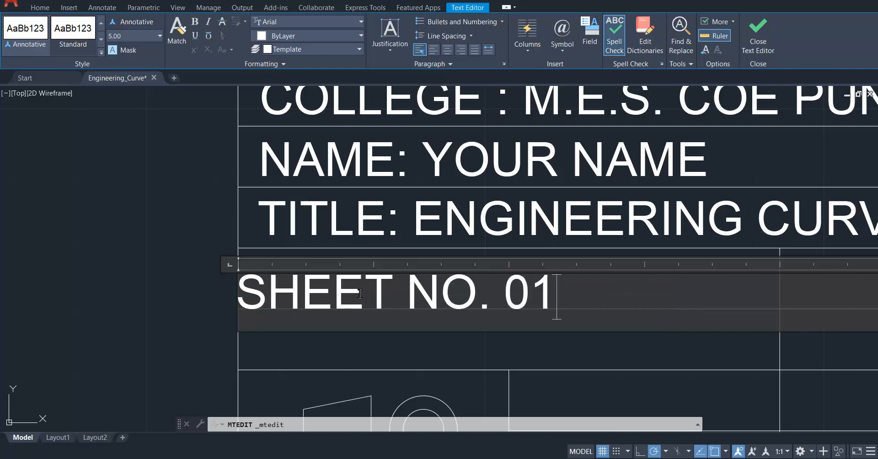
left_click(121, 279)
Move the "SHEET NO. 01" text inside its cell so it lines up with the start of the rows above.
scroll(275, 313, "down", 4)
scroll(322, 313, "up", 4)
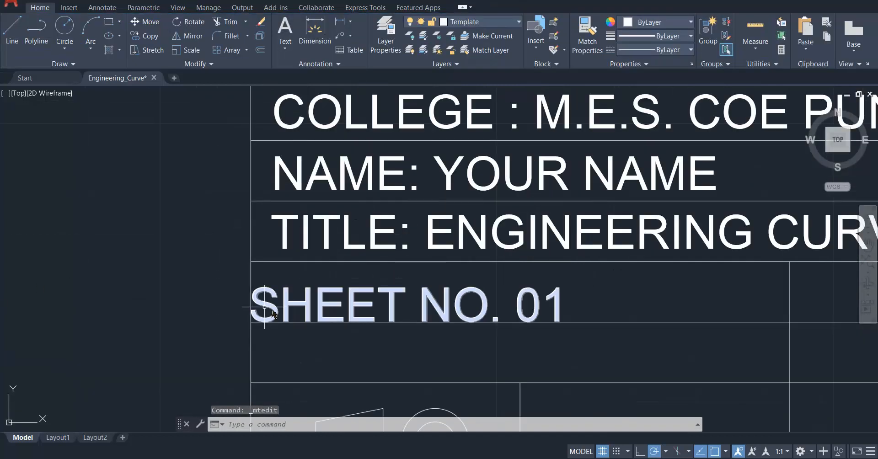
left_click(307, 312)
left_click(251, 288)
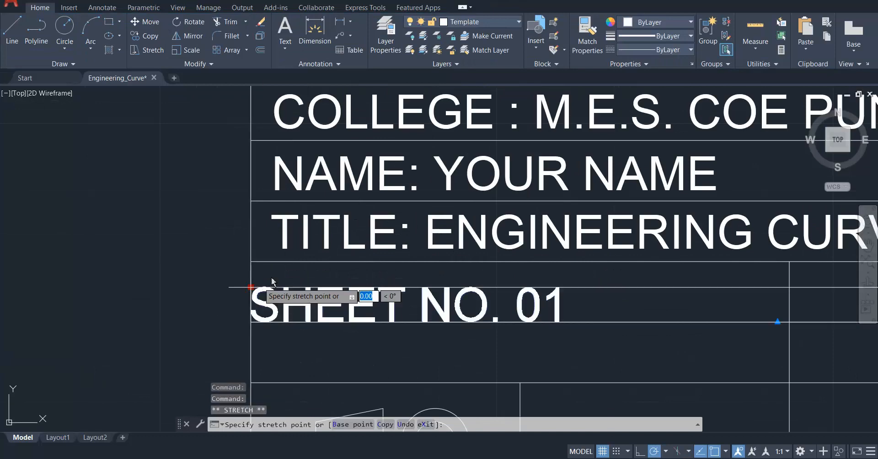
left_click(183, 283)
scroll(325, 304, "down", 5)
key("Escape")
scroll(344, 306, "up", 4)
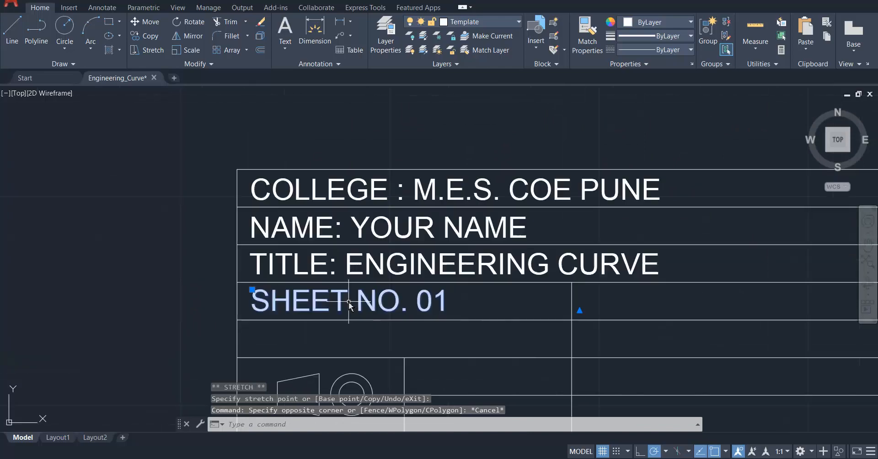
key("Escape")
Shorten the "SHEET NO. 01" text box so its width ends inside its own cell.
left_click(339, 304)
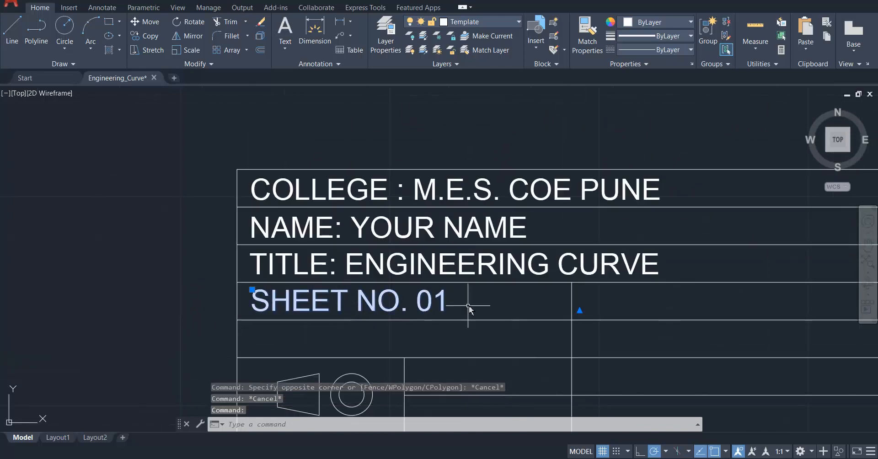
scroll(468, 304, "down", 4)
left_click(641, 299)
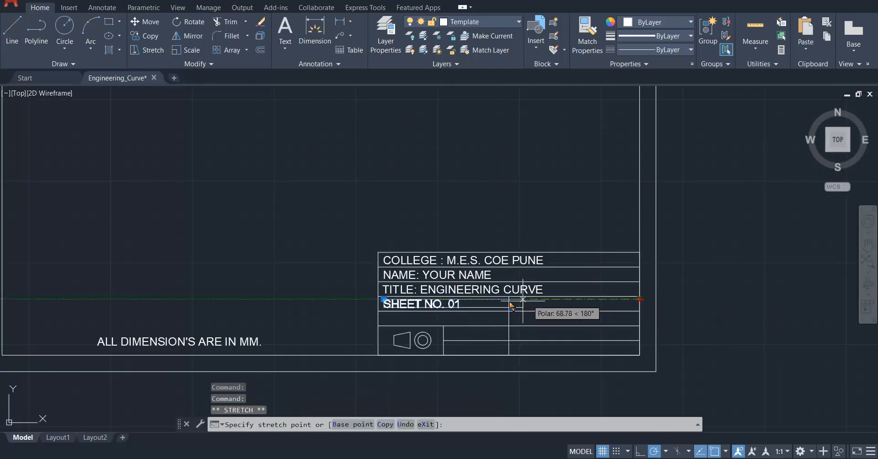
scroll(473, 313, "up", 4)
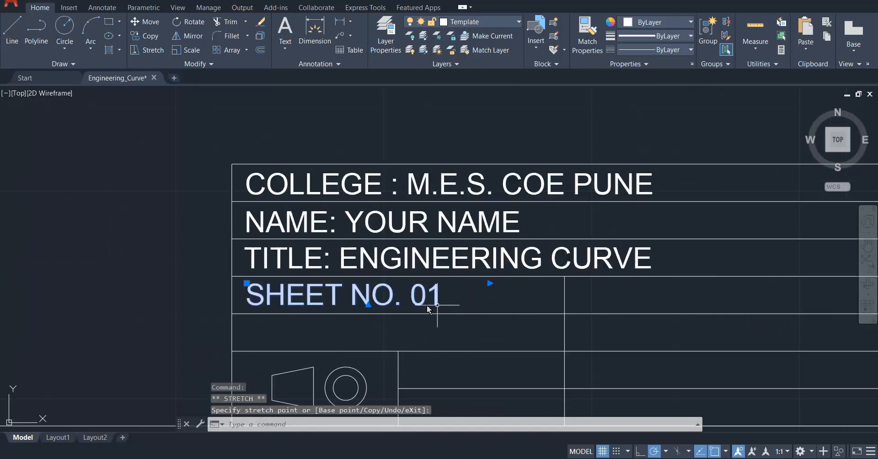
key("Escape")
left_click(385, 333)
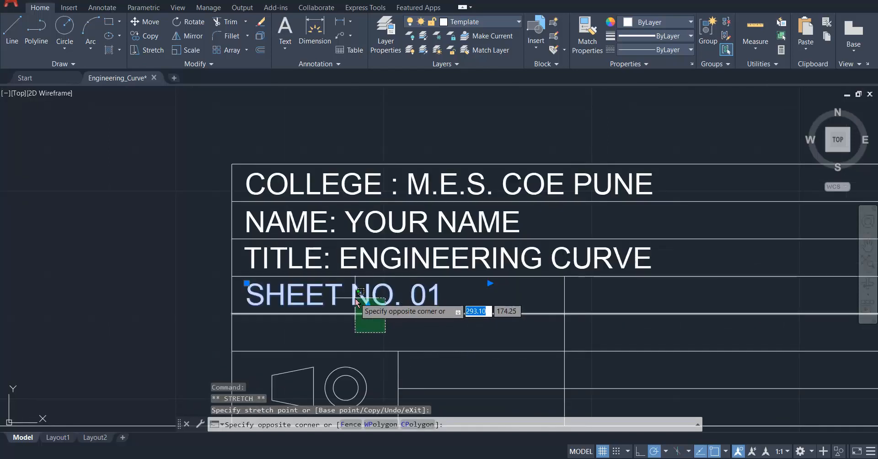
key("Escape")
key("Escape")
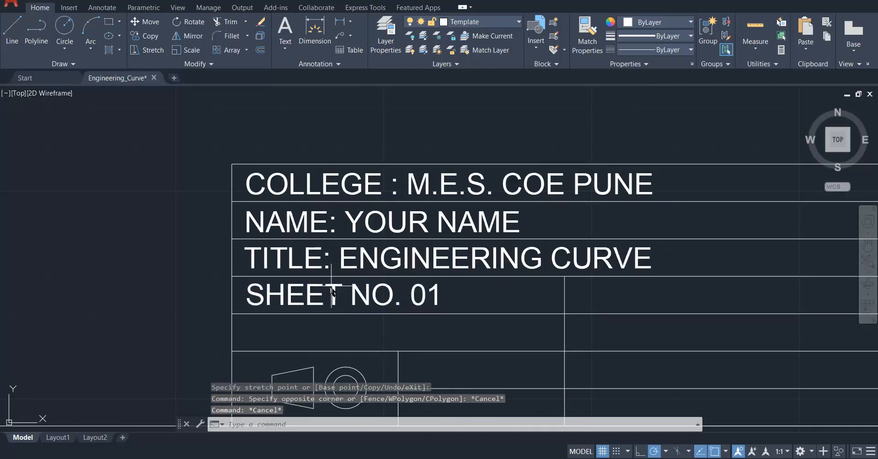
Copy the "SHEET NO. 01" text and paste it into the cell directly below, above the projection symbol.
left_click(309, 301)
key("ctrl+c")
key("ctrl+v")
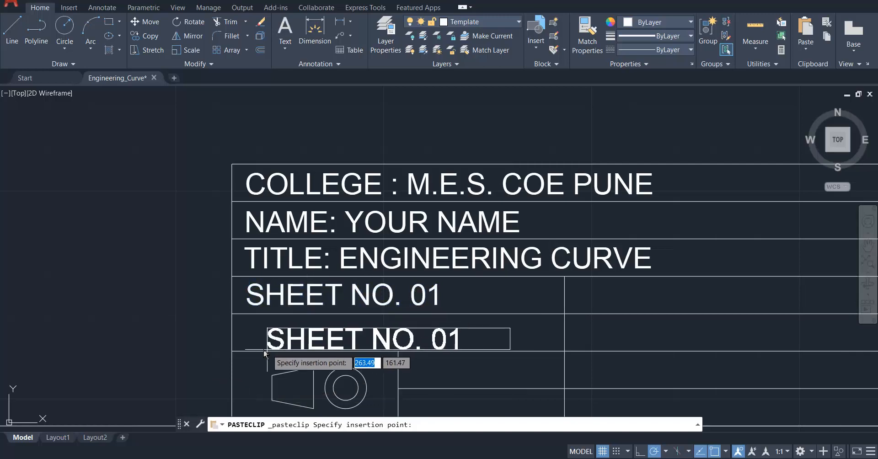
left_click(266, 343)
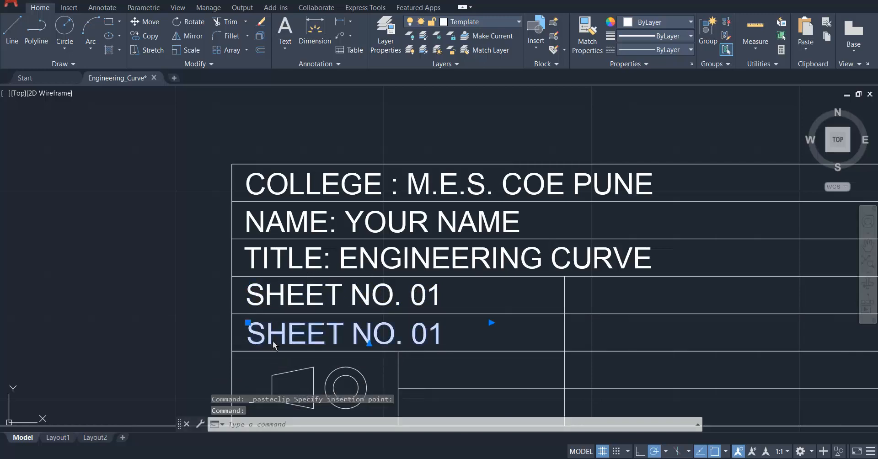
Replace the pasted text above the projection symbol with "DATE: DD-MM-YYYY".
double_click(274, 344)
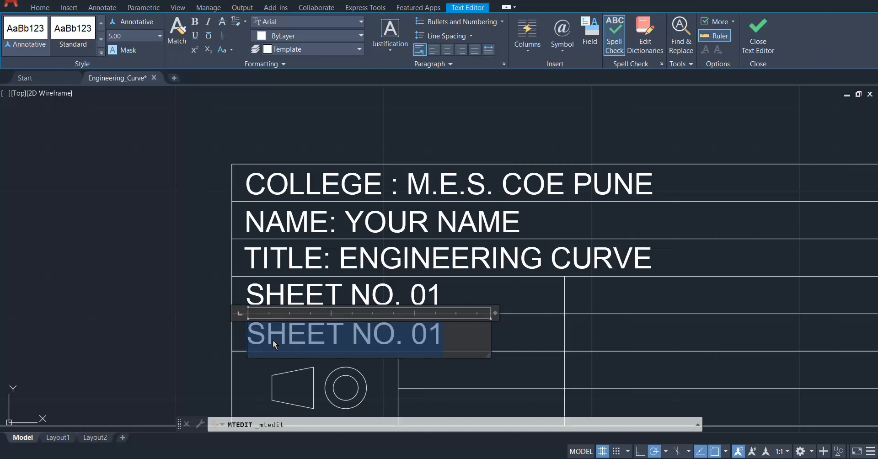
type("DATE: DD-")
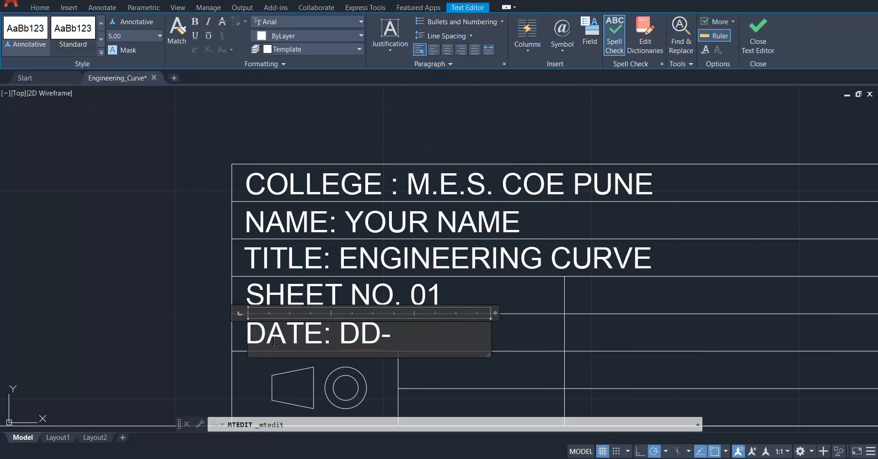
type("MM-YY")
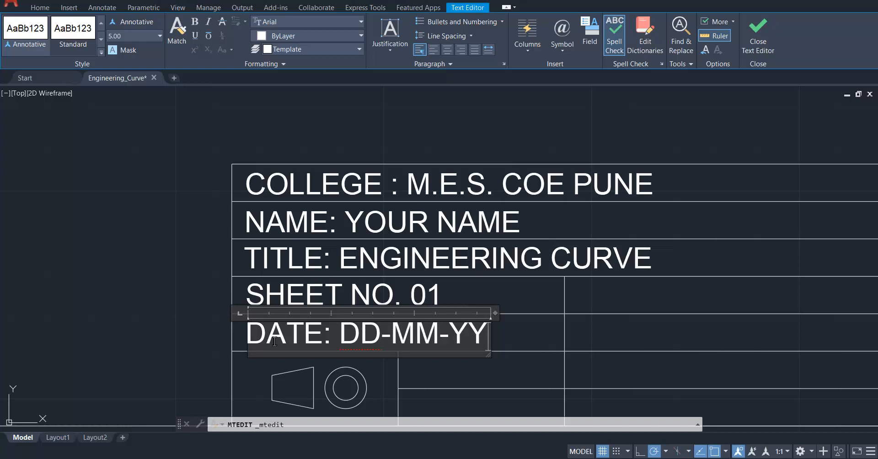
type("YY")
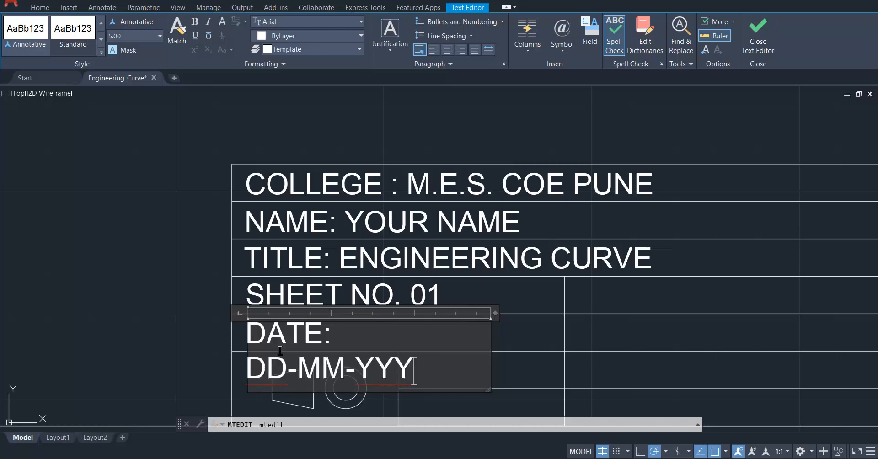
key("BackSpace")
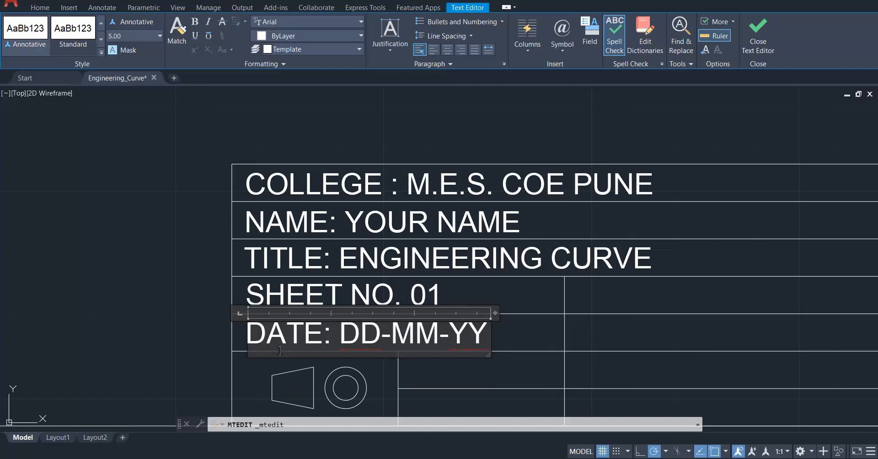
type("YY")
left_click(524, 336)
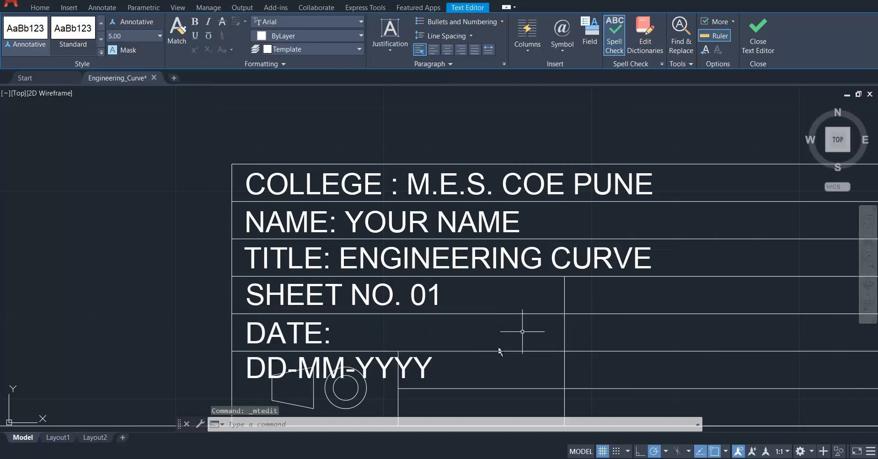
Widen the date text box so "DATE: DD-MM-YYYY" fits on one line within its cell.
left_click(415, 368)
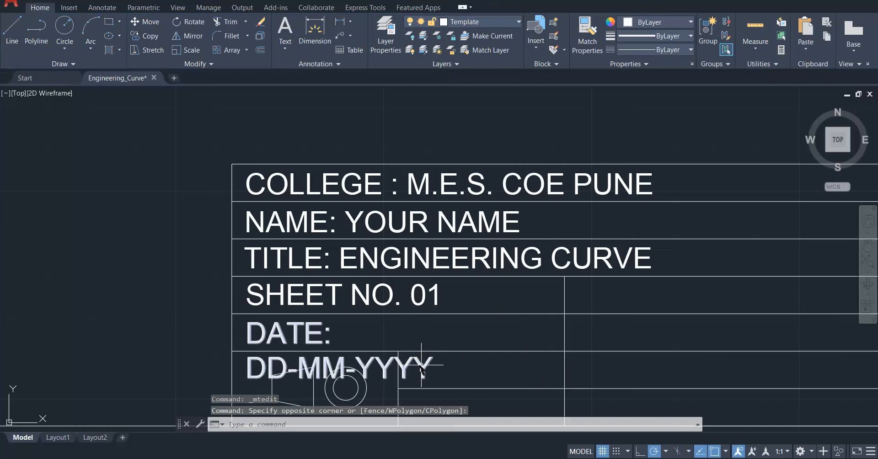
key("Escape")
left_click(320, 336)
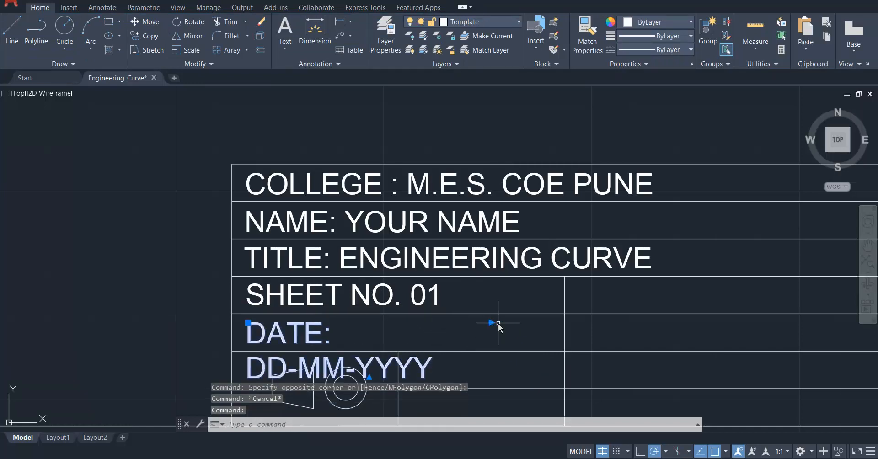
left_click(491, 322)
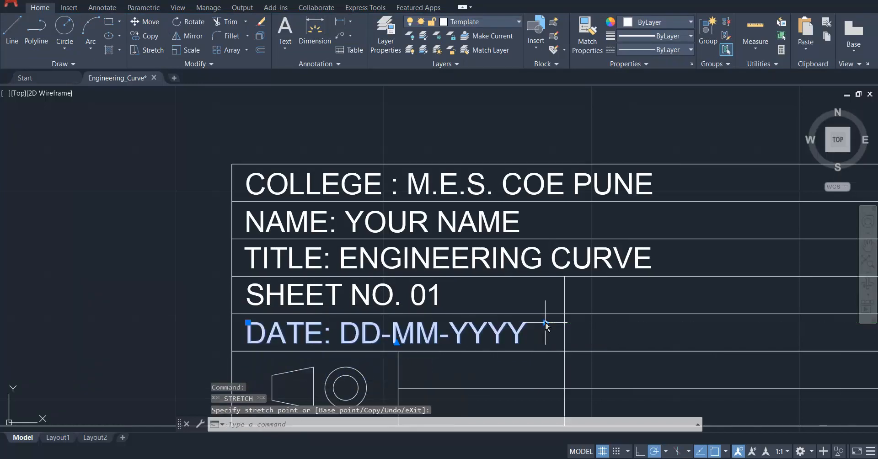
key("Escape")
key("Escape")
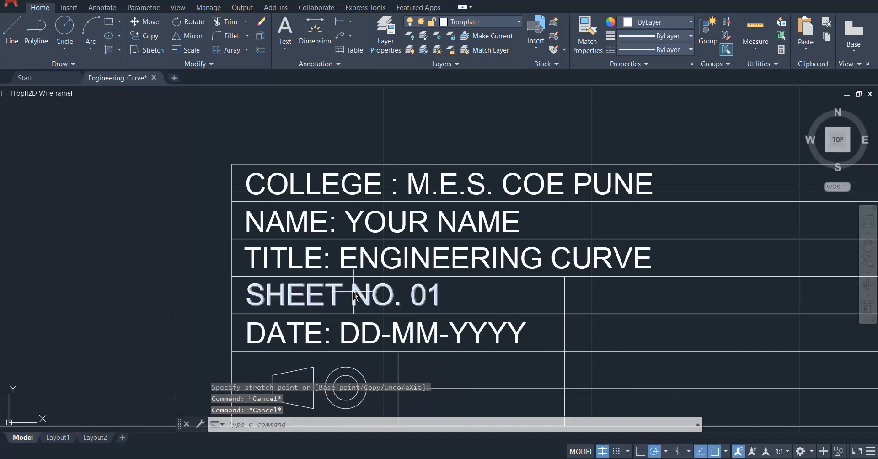
Copy the "SHEET NO. 01" text and paste it into the neighbouring cell of the same row.
left_click(356, 295)
key("ctrl+c")
key("ctrl+v")
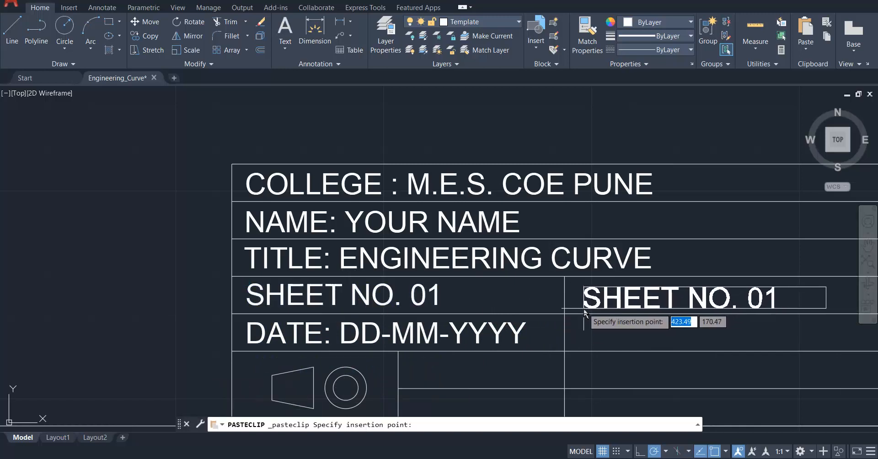
left_click(583, 305)
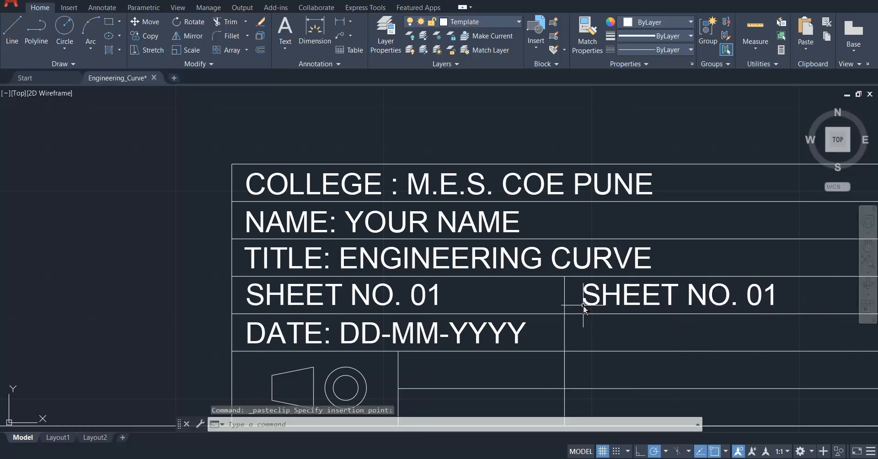
Replace the pasted text in the cell beside "SHEET NO. 01" with "SECTION: MECH-1".
left_click(615, 303)
left_click(623, 305)
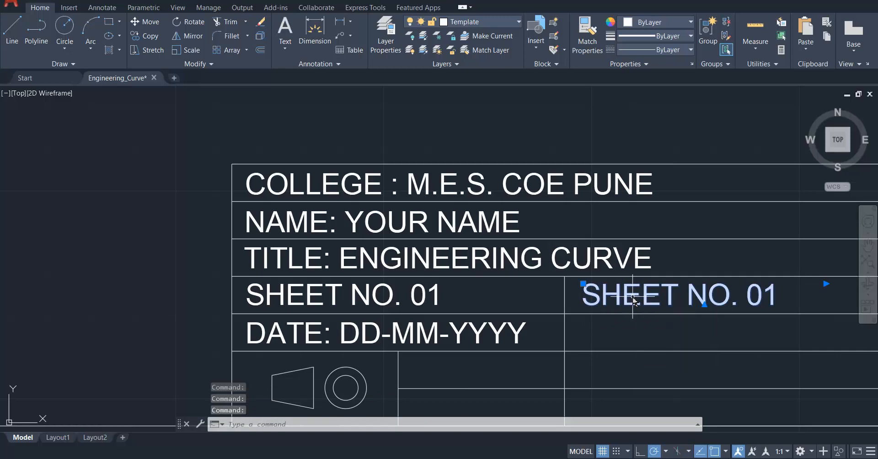
double_click(635, 302)
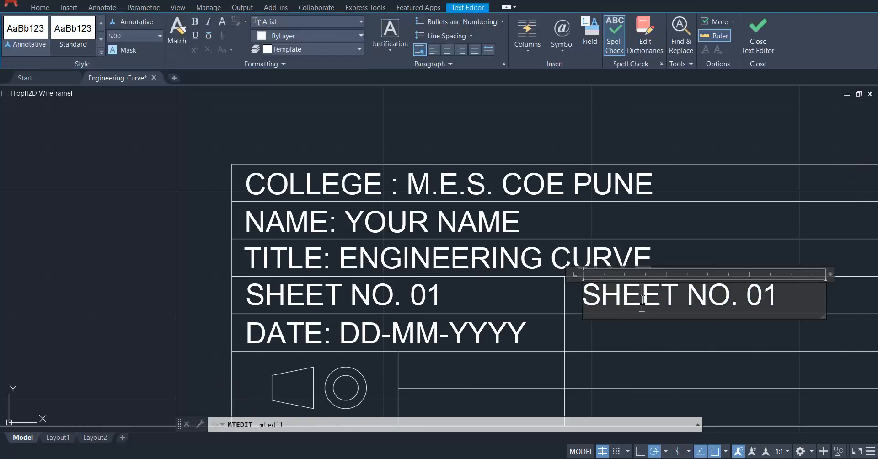
type("SECTION")
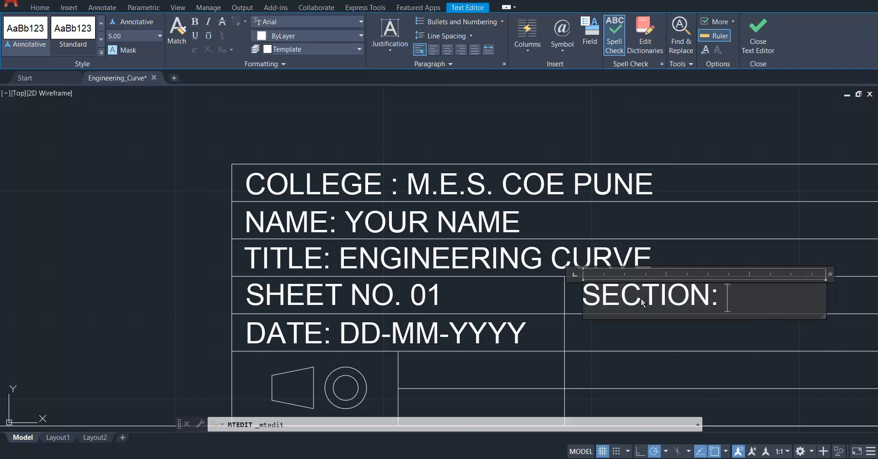
type(": MECH")
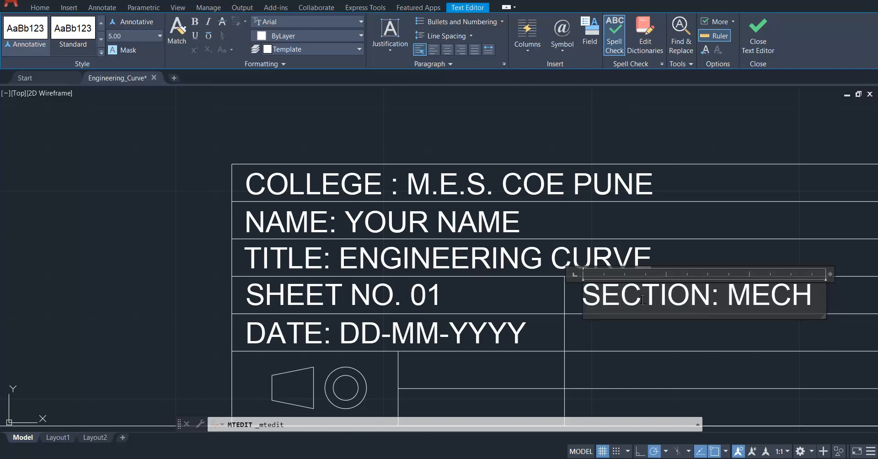
key("Return")
type("DI")
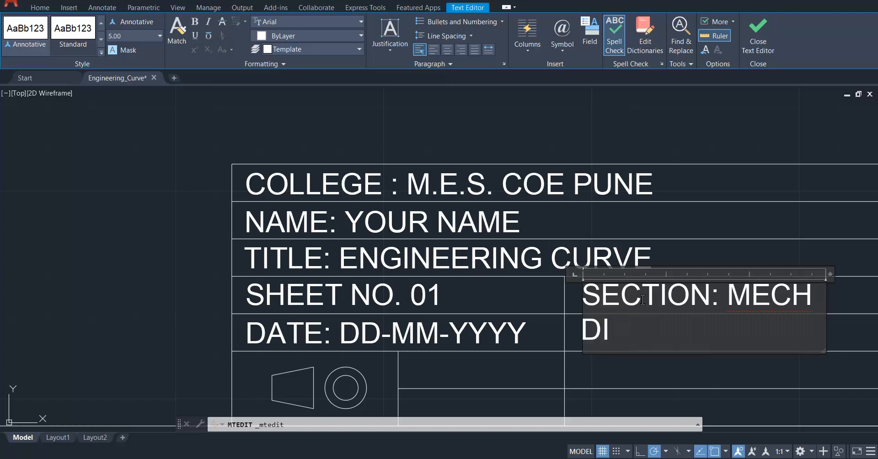
key("BackSpace")
key("BackSpace")
key("BackSpace")
type("-1")
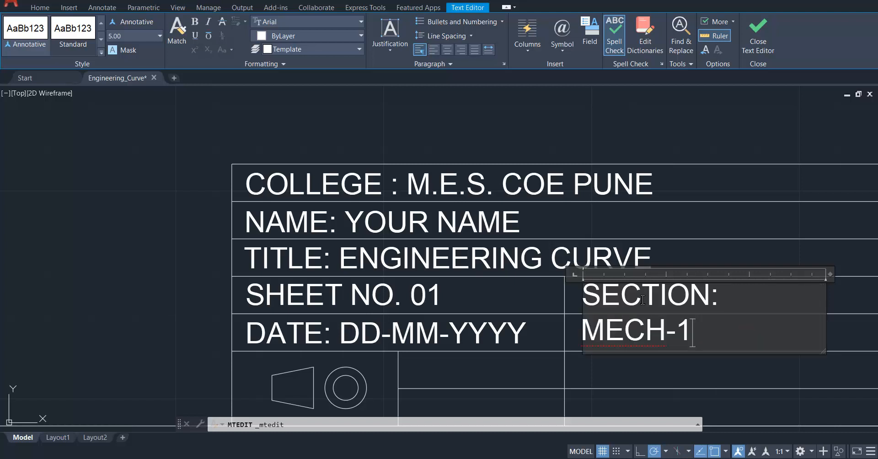
left_click(721, 230)
Finish the text edit and widen the "SECTION: MECH-1" text box so it fits on one line.
left_click(664, 296)
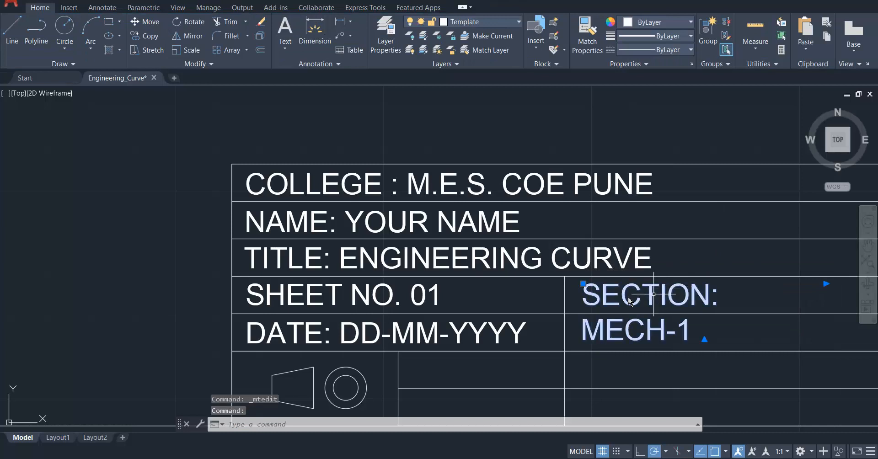
left_click(827, 284)
left_click(856, 285)
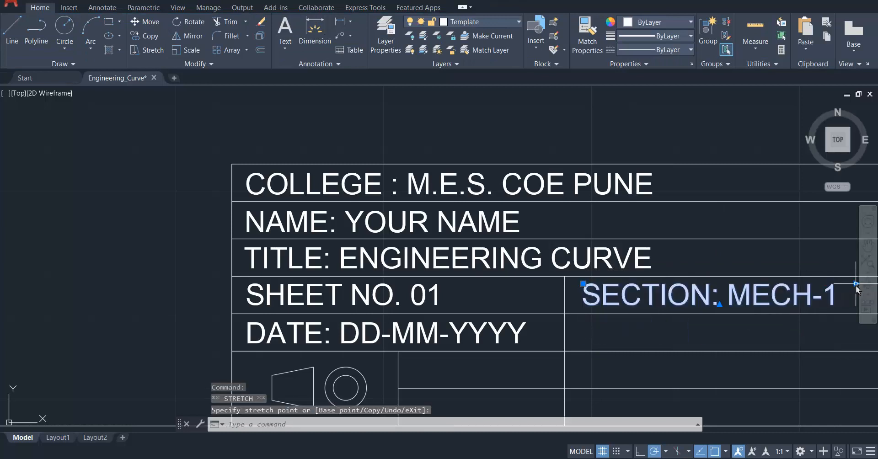
Copy the "SECTION: MECH-1" text into the cell below and change the copy to "ROLL NO :".
key("ctrl+c")
key("ctrl+v")
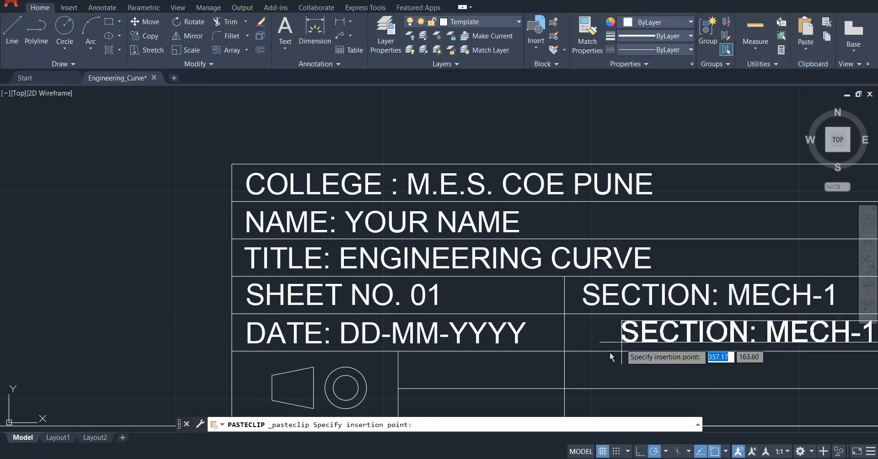
left_click(586, 342)
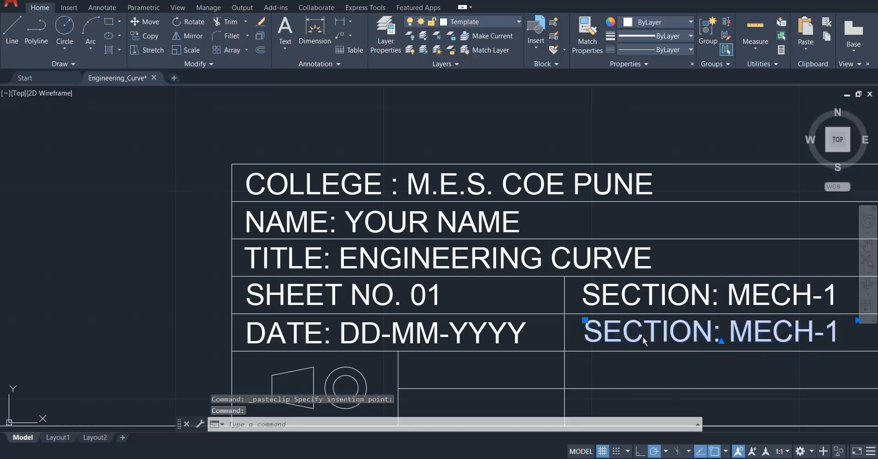
double_click(644, 337)
type("ROLL NO :")
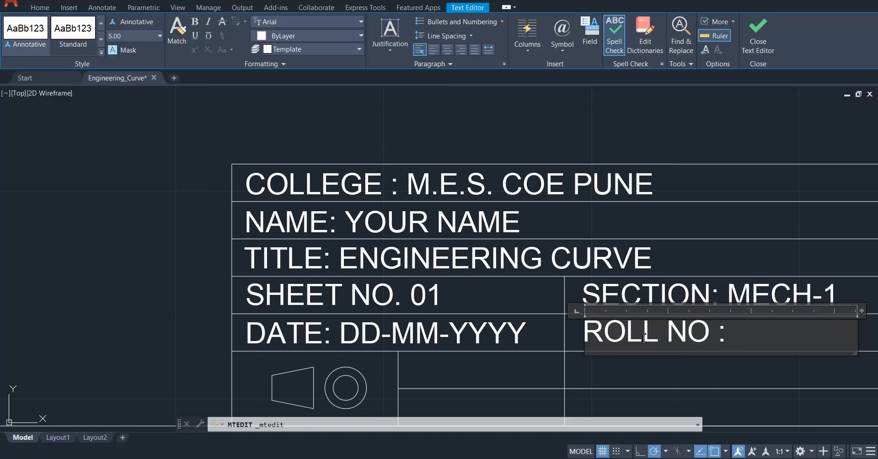
left_click(697, 264)
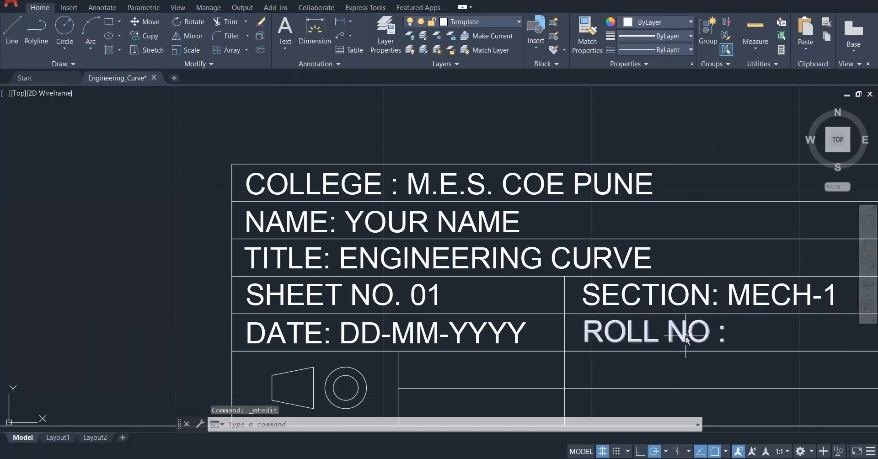
Copy the "SECTION: MECH-1" text and paste it into the upper cell beside the projection symbol.
scroll(686, 339, "down", 3)
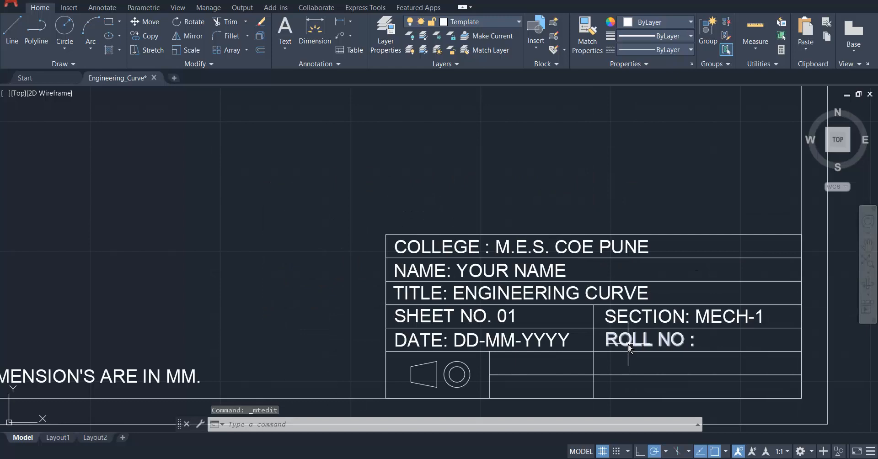
left_click(609, 316)
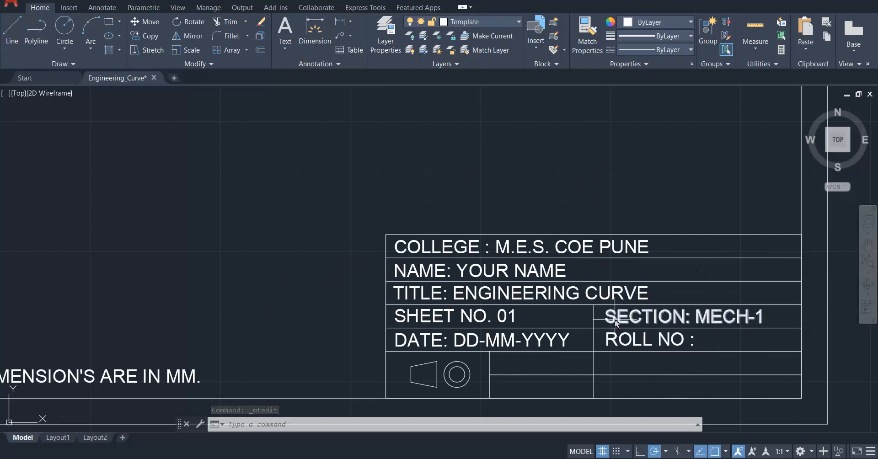
key("ctrl+c")
key("ctrl+v")
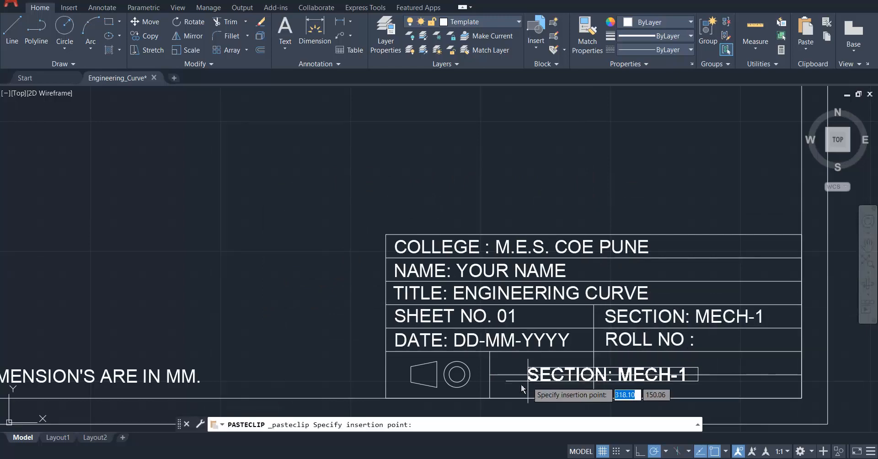
scroll(500, 369, "up", 3)
left_click(490, 372)
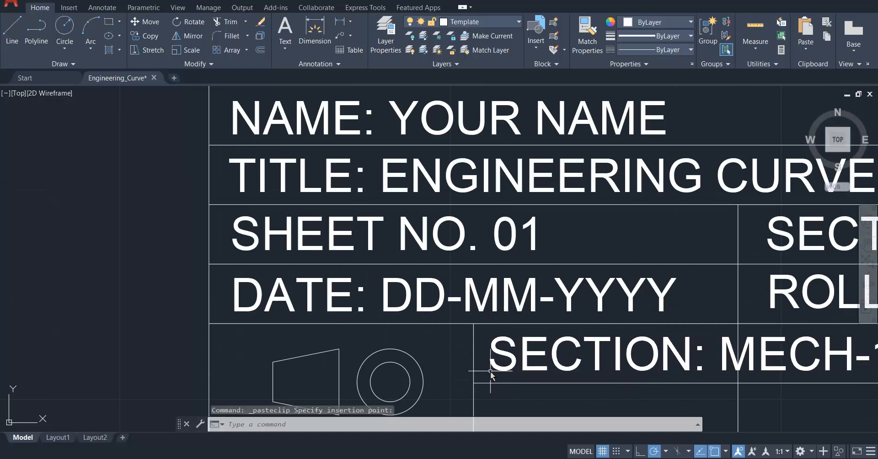
Replace the pasted text beside the projection symbol with "SCALE".
left_click(569, 362)
left_click(578, 345)
left_click(576, 350)
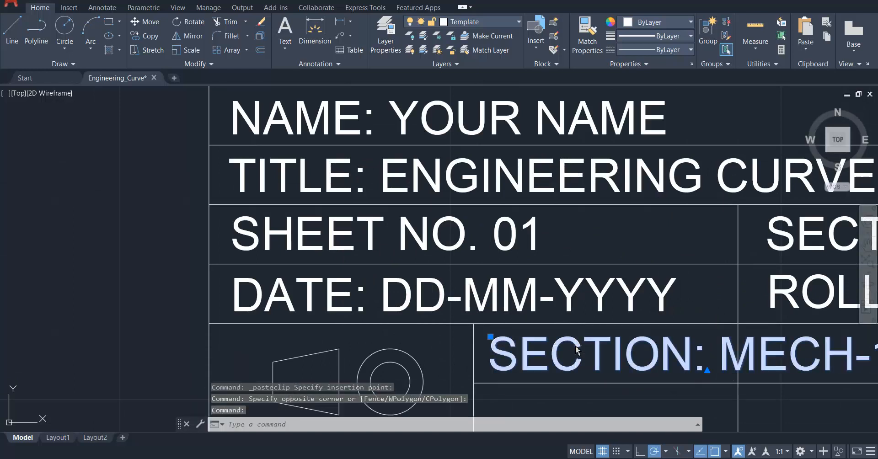
double_click(576, 350)
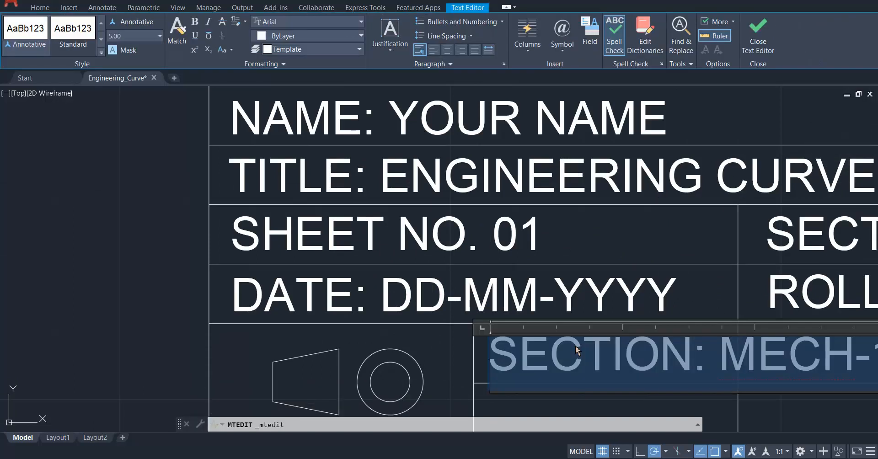
type("SCALE")
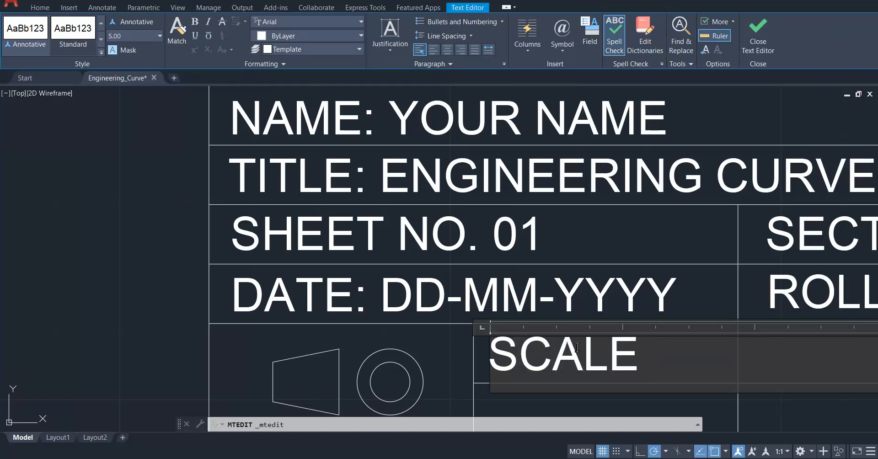
left_click(529, 314)
Narrow the "SCALE" text box and shift it about 5.90 horizontally to centre the word in its cell.
scroll(457, 316, "down", 4)
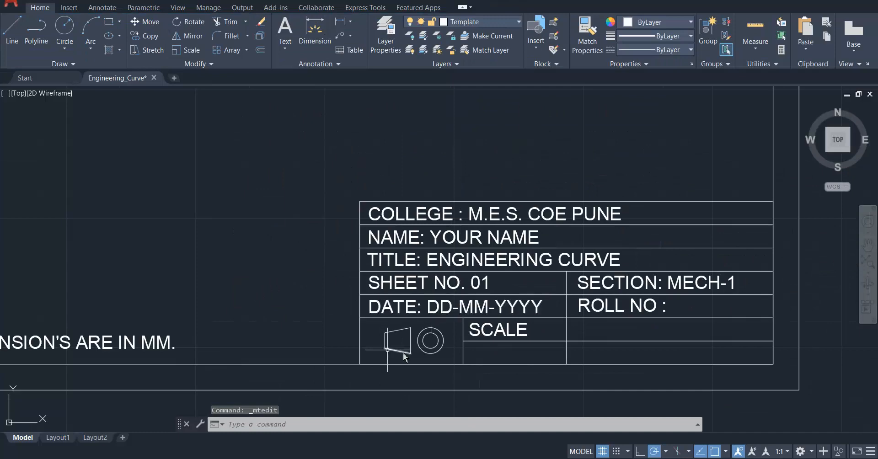
left_click(510, 333)
left_click(638, 322)
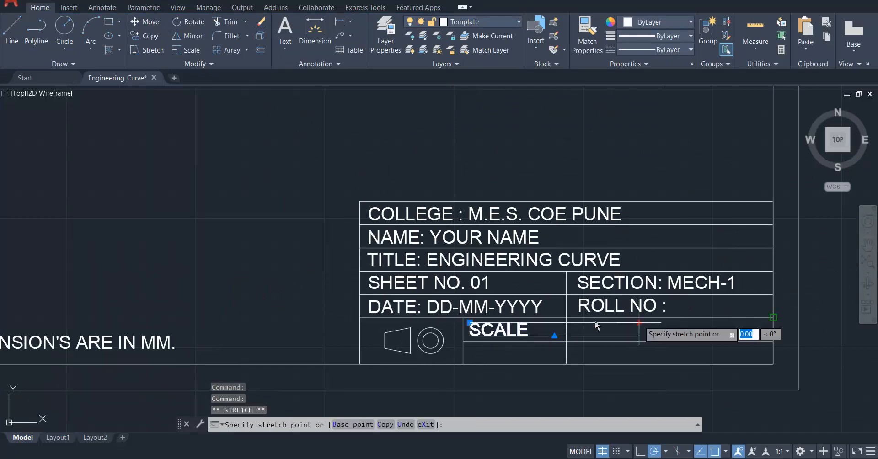
left_click(541, 322)
scroll(514, 337, "up", 4)
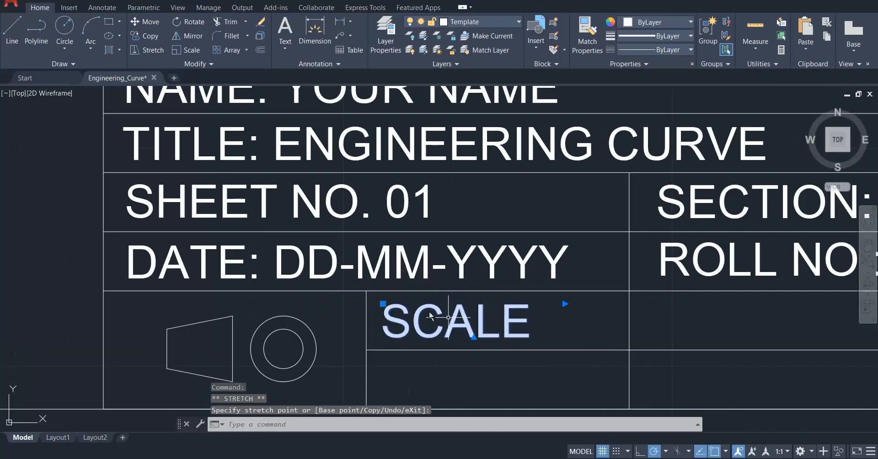
left_click(384, 304)
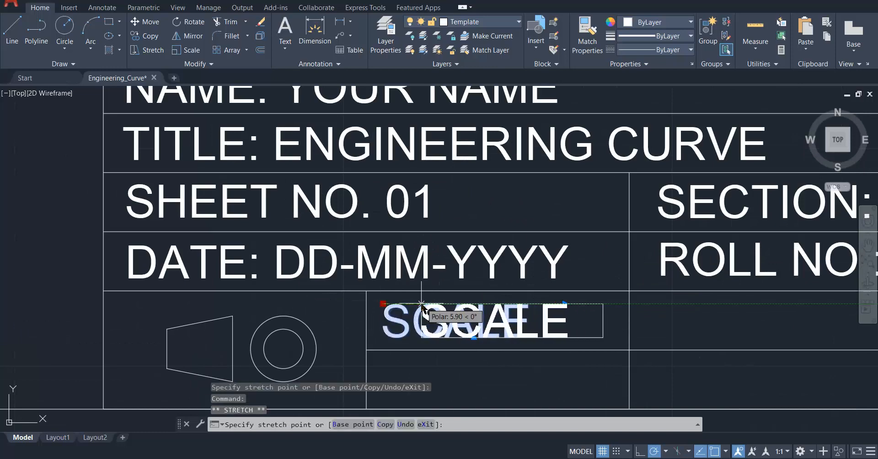
left_click(421, 304)
Copy the "SCALE" text into the cell below and change the copy to "1:1".
scroll(425, 300, "down", 2)
key("ctrl+c")
key("ctrl+v")
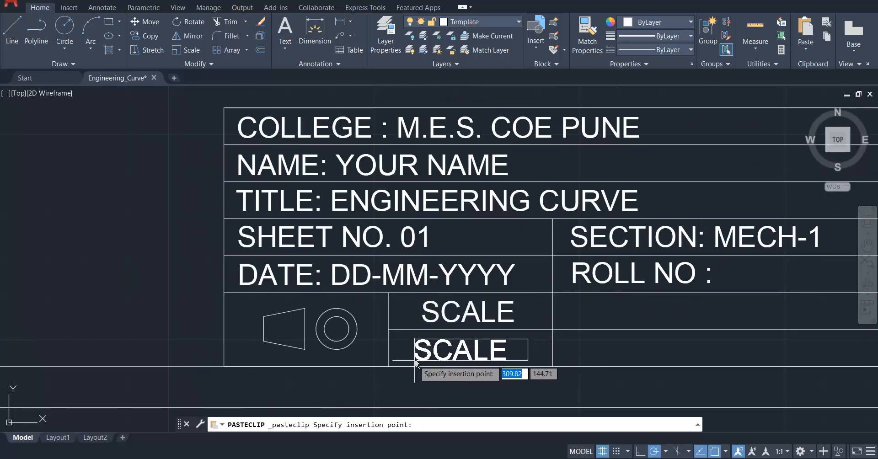
left_click(416, 361)
scroll(456, 361, "up", 2)
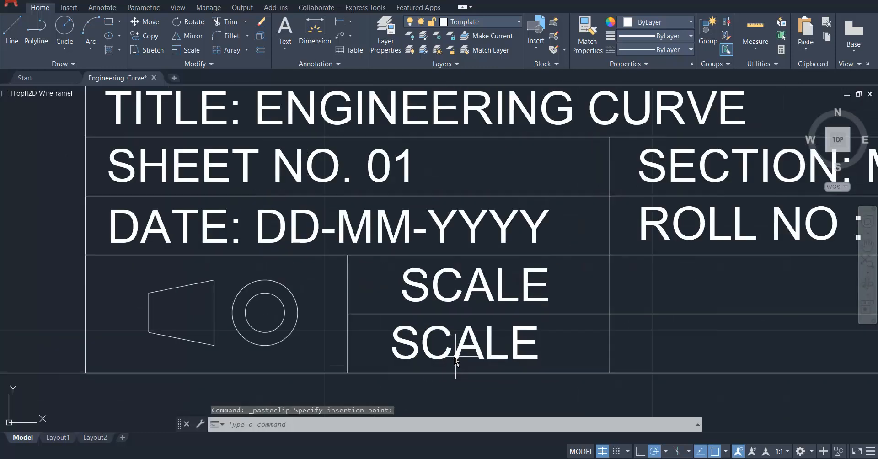
left_click(430, 352)
double_click(427, 352)
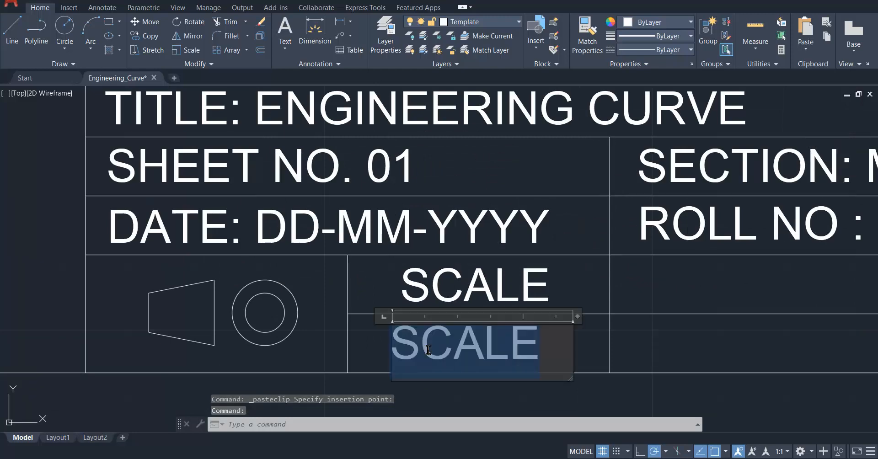
type("1:1")
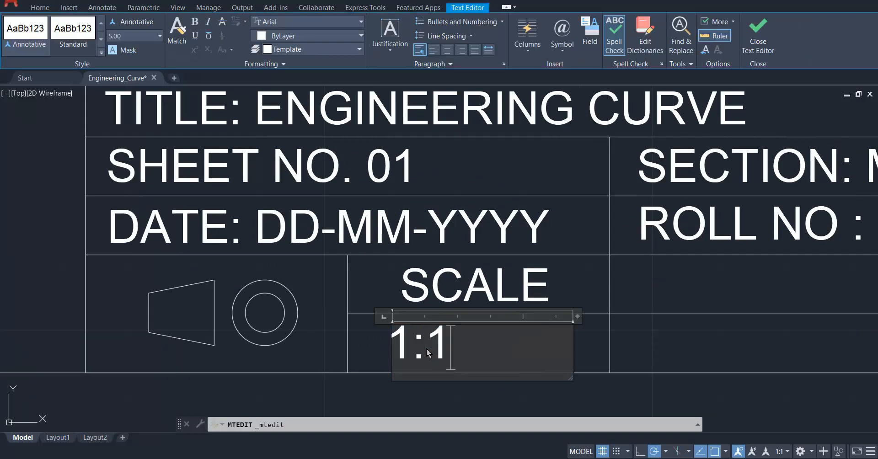
left_click(366, 371)
Shift the "1:1" text to the middle of its cell and narrow its text box to fit.
left_click(402, 342)
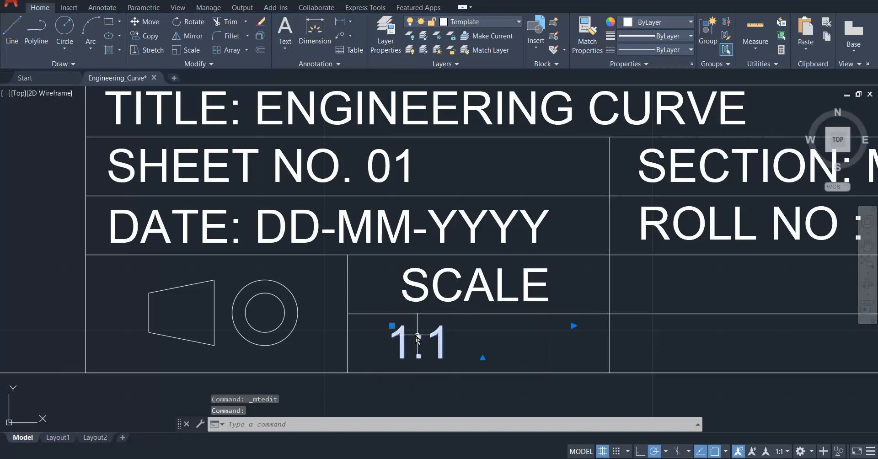
left_click(393, 326)
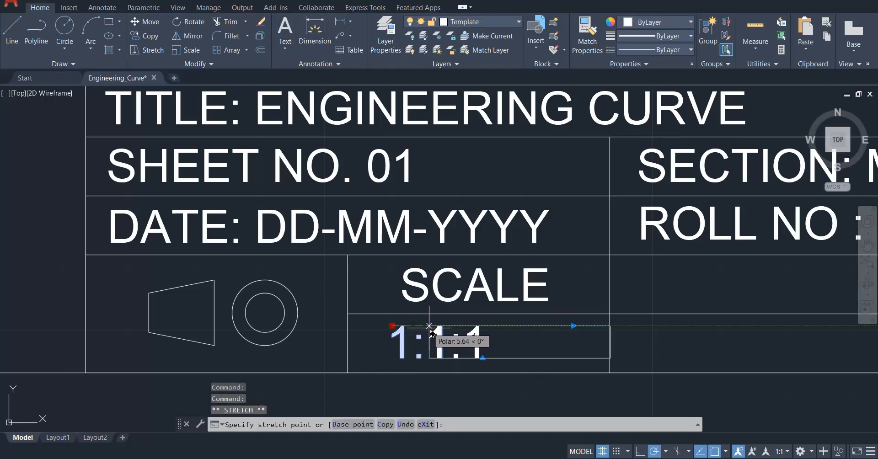
left_click(612, 326)
left_click(570, 326)
left_click(656, 330)
scroll(362, 364, "down", 2)
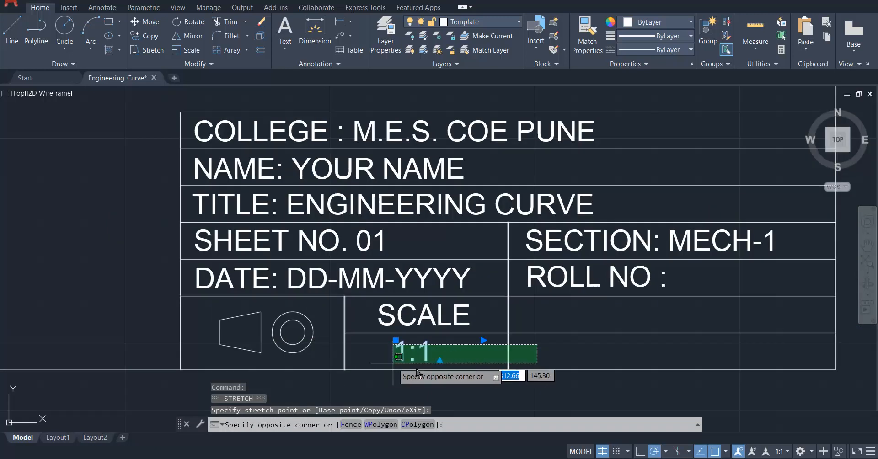
key("Escape")
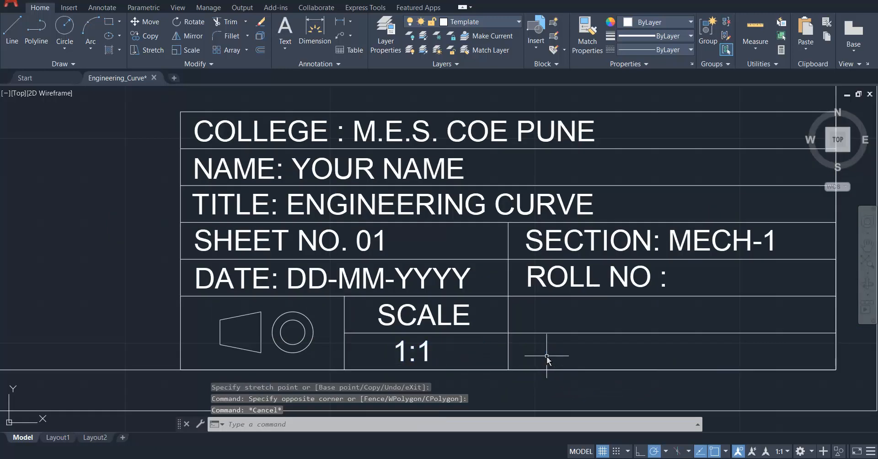
Copy the "ROLL NO :" text and paste it into the cell directly below.
left_click(552, 286)
key("ctrl+c")
key("ctrl+v")
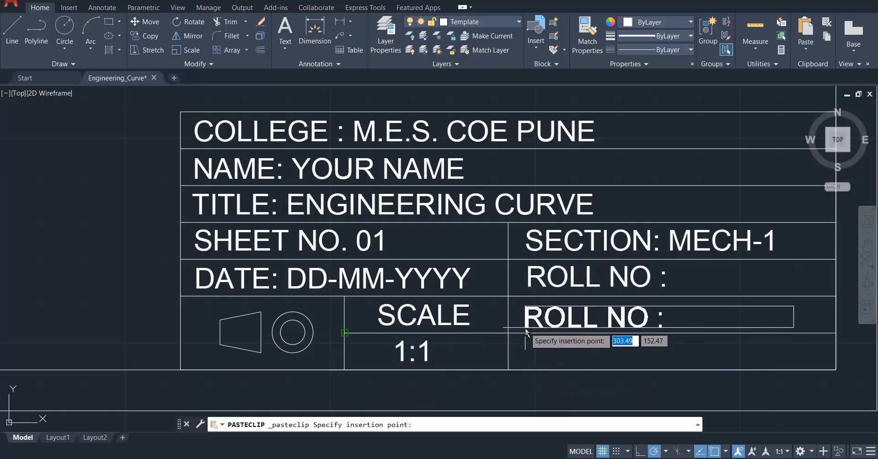
left_click(526, 327)
Replace the pasted text below "ROLL NO :" with "CHECKED BY".
left_click(557, 316)
left_click(562, 321)
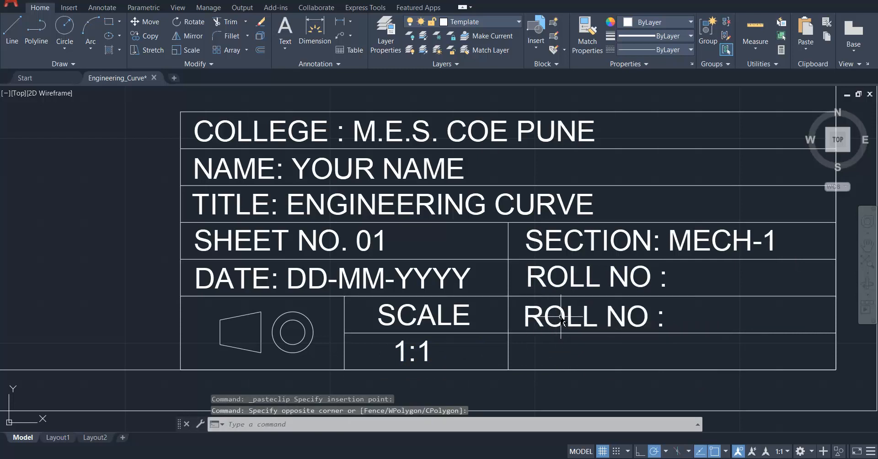
left_click(566, 317)
double_click(568, 321)
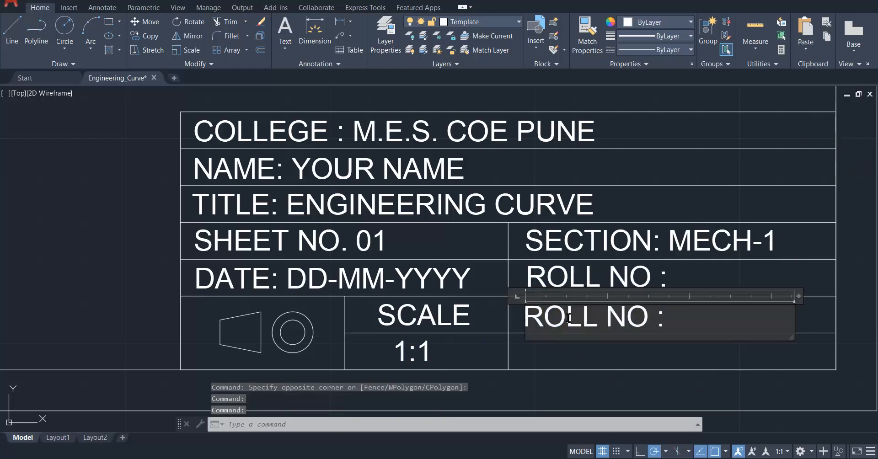
key("ctrl+a")
type("CHECKED BY")
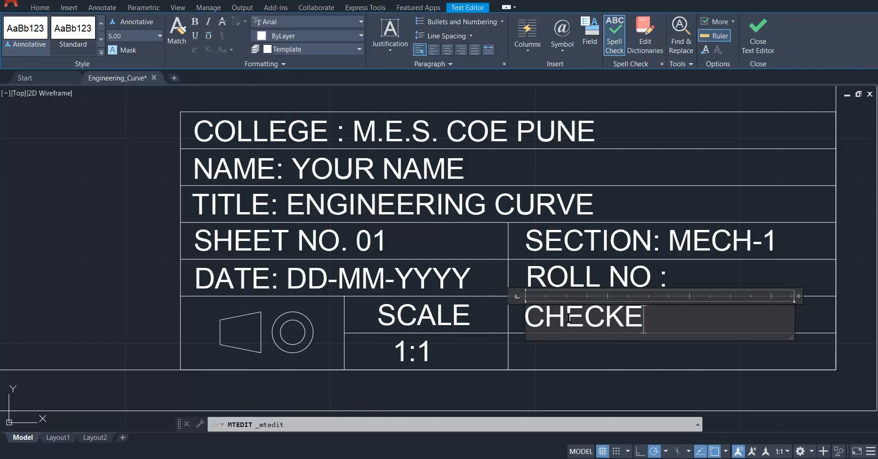
left_click(588, 353)
Narrow the "CHECKED BY" text box to just beyond the end of its words.
left_click(640, 320)
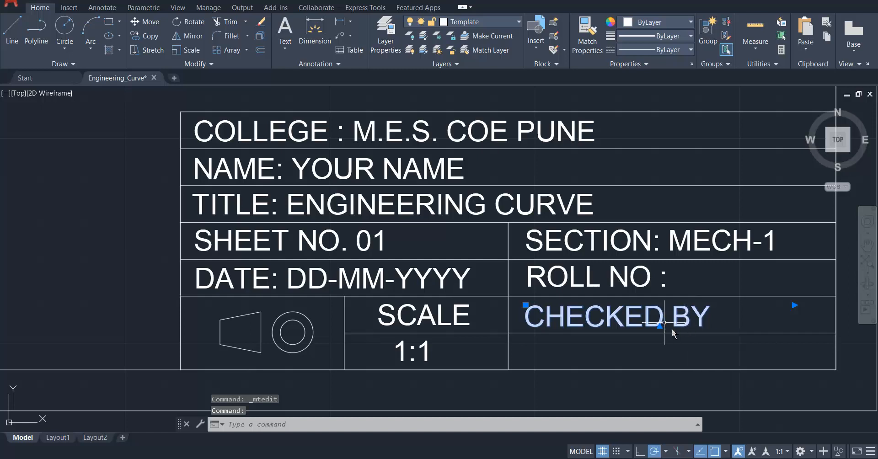
left_click(675, 360)
key("Escape")
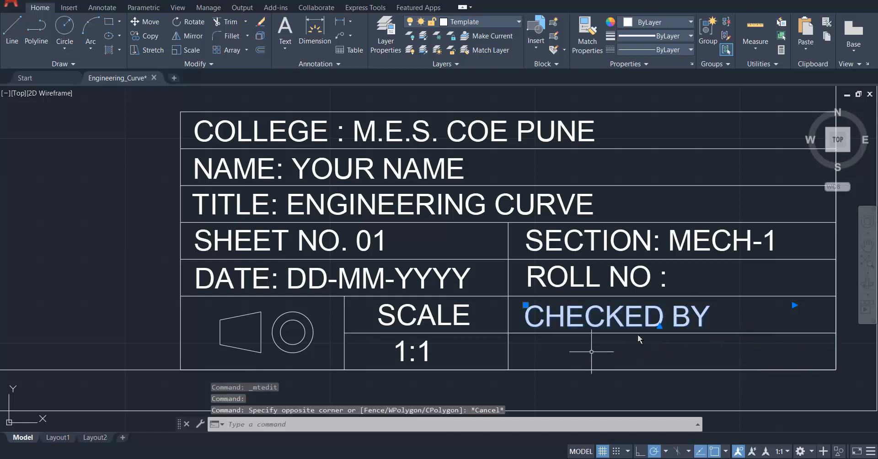
left_click(792, 303)
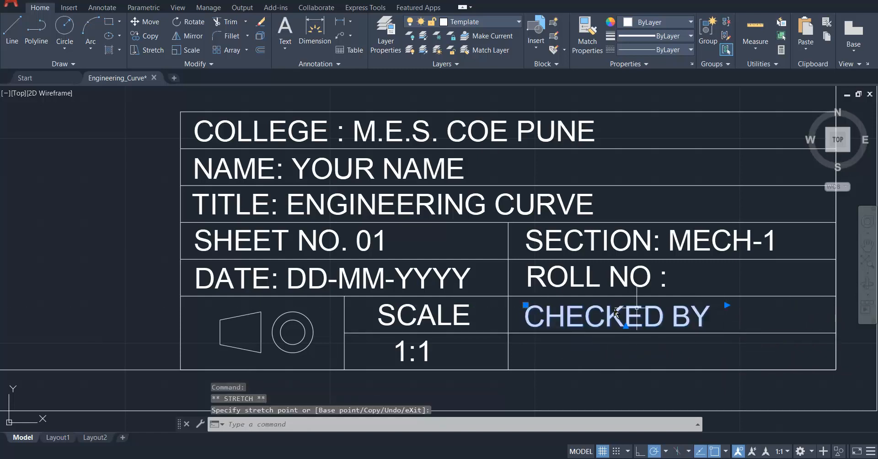
Try to move the "CHECKED BY" text by its corner point, and undo the move.
left_click(526, 305)
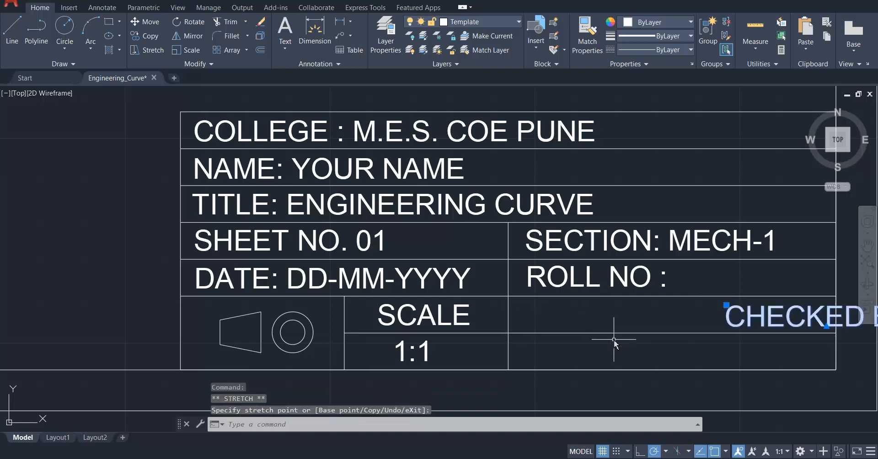
key("ctrl+z")
Move the "CHECKED BY" text across to the middle of its title block cell.
scroll(548, 316, "up", 2)
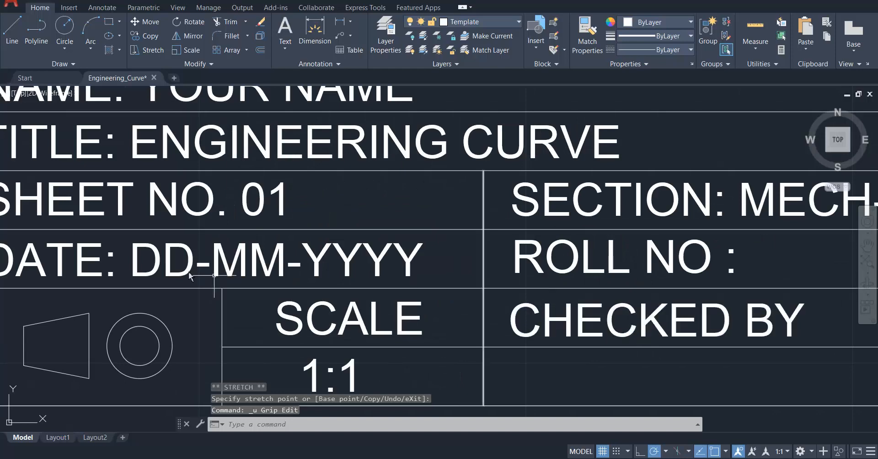
scroll(320, 298, "down", 4)
scroll(327, 289, "up", 5)
left_click(322, 276)
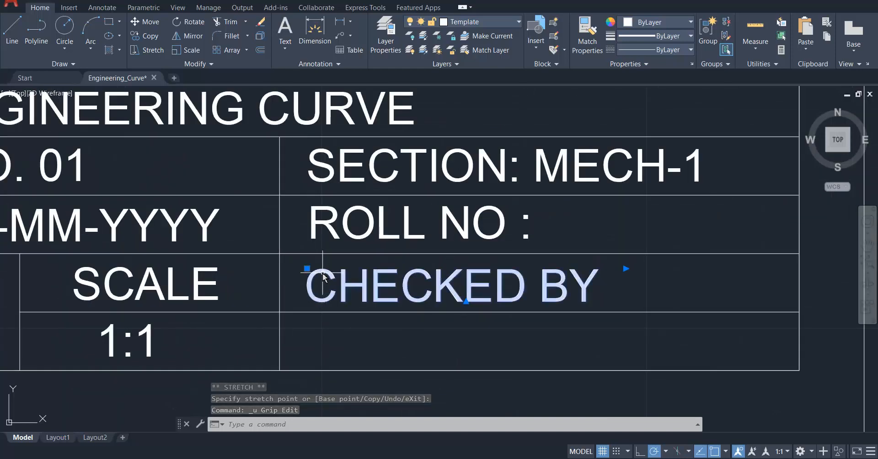
left_click(307, 268)
left_click(374, 270)
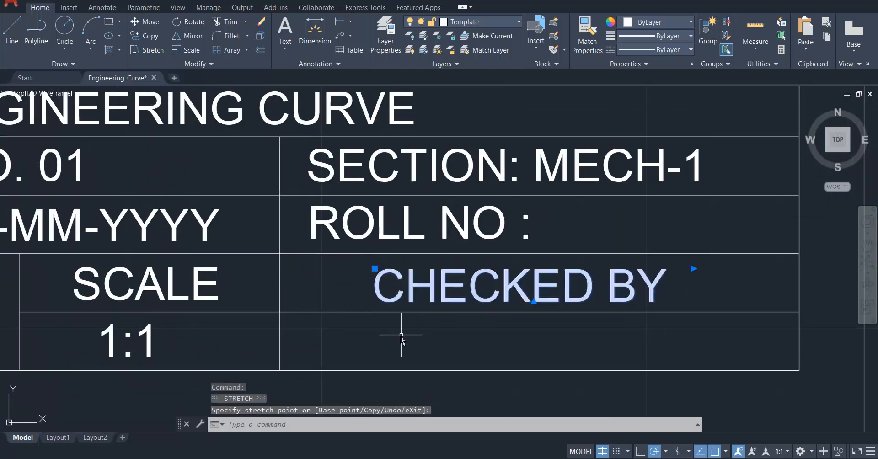
left_click(403, 336)
key("Escape")
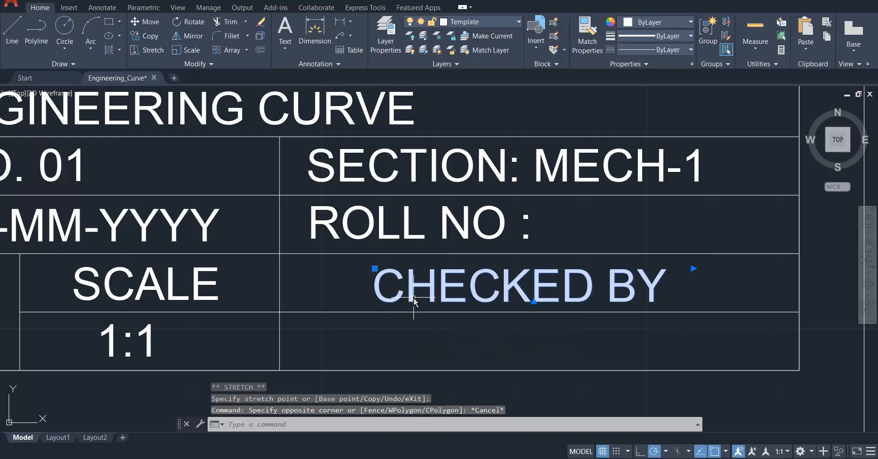
Copy the "CHECKED BY" text and paste it into the empty cell directly below.
key("ctrl+c")
key("ctrl+v")
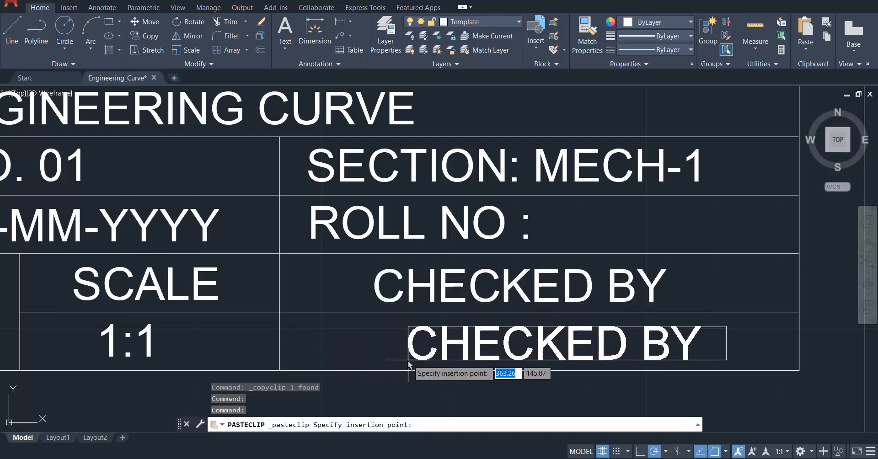
left_click(299, 364)
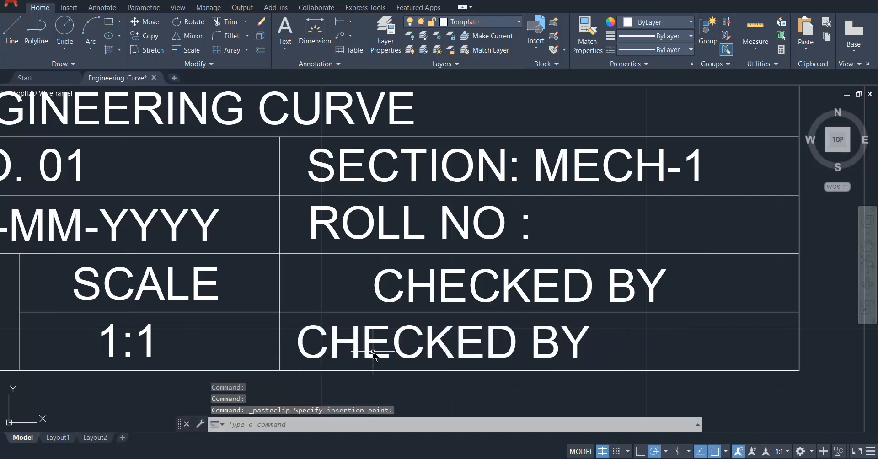
Replace the pasted text in the lowest cell, beside "1:1", with "FACULTY".
left_click(373, 348)
double_click(374, 348)
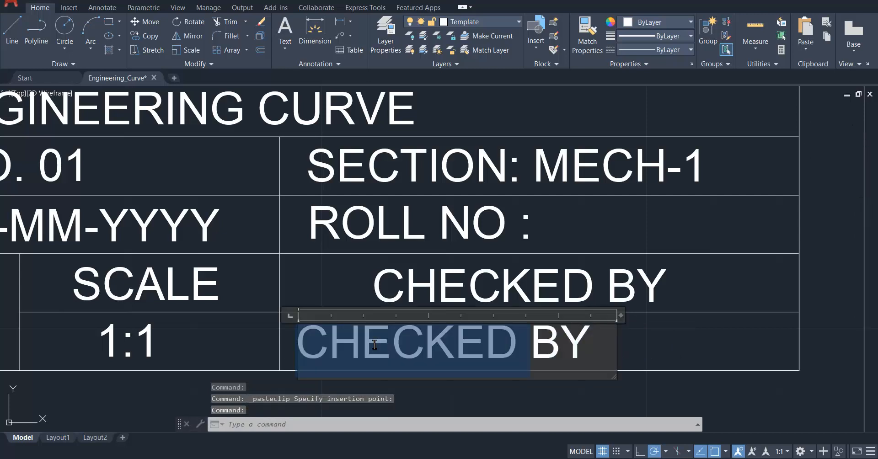
type("FACULTY")
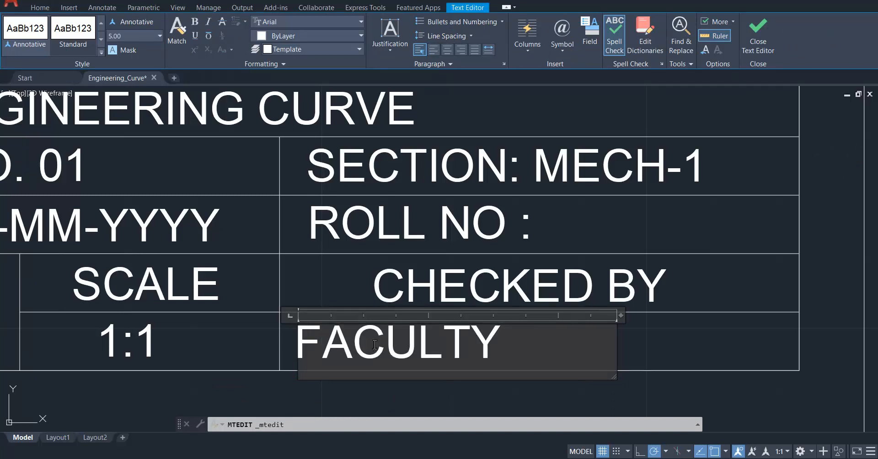
left_click(675, 345)
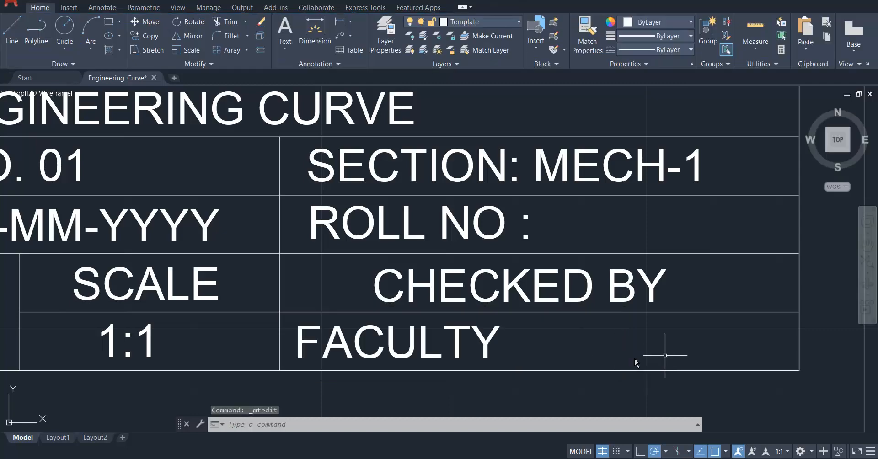
Fit the whole sheet in the view and save the Engineering_Curve drawing.
scroll(671, 361, "down", 2)
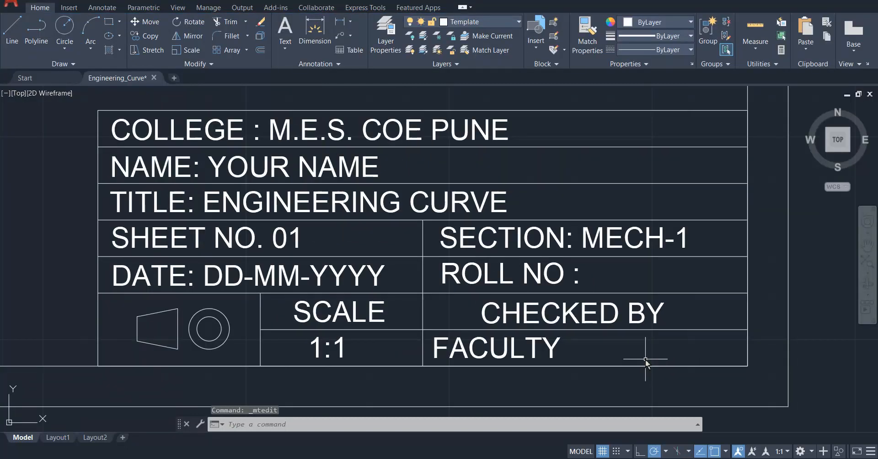
scroll(659, 353, "up", 2)
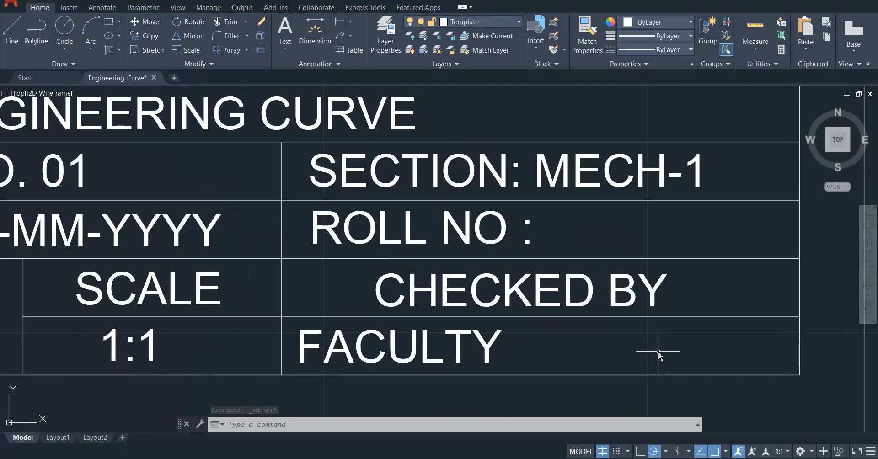
scroll(660, 352, "down", 2)
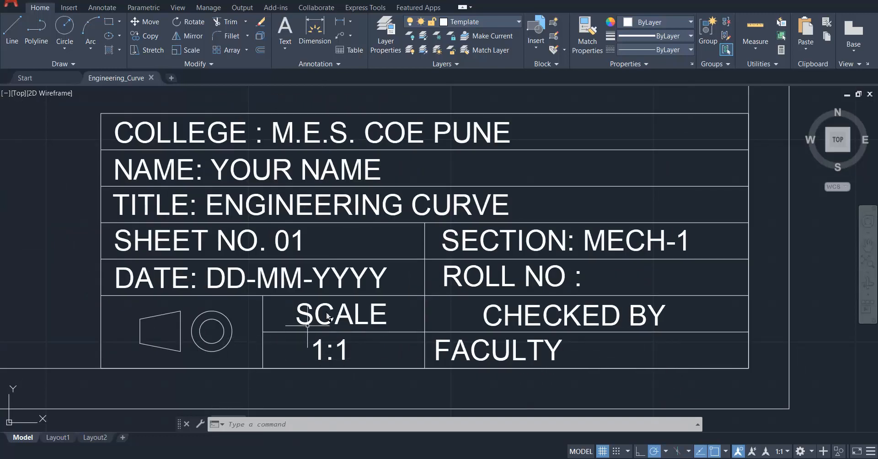
key("ctrl+s")
scroll(581, 331, "down", 2)
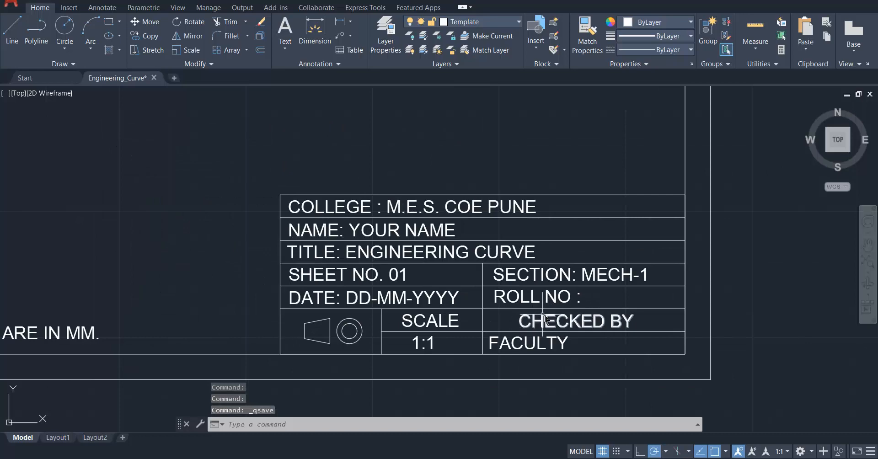
scroll(541, 316, "down", 2)
scroll(503, 279, "up", 4)
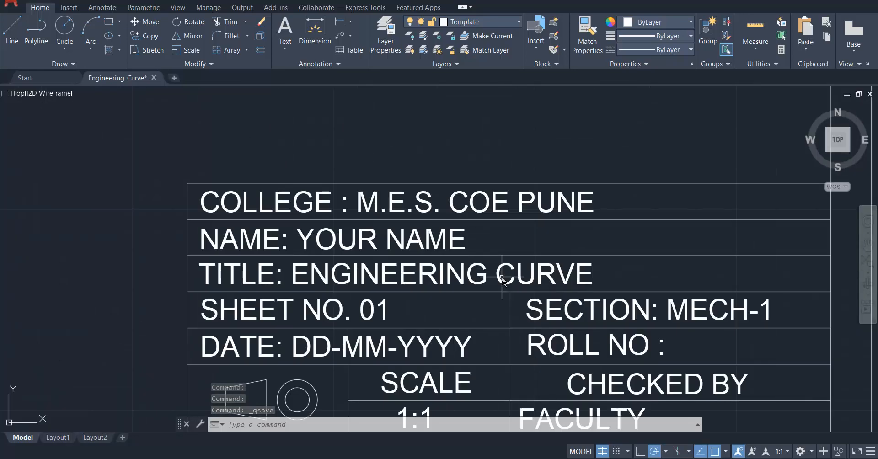
scroll(604, 274, "down", 4)
scroll(611, 302, "down", 2)
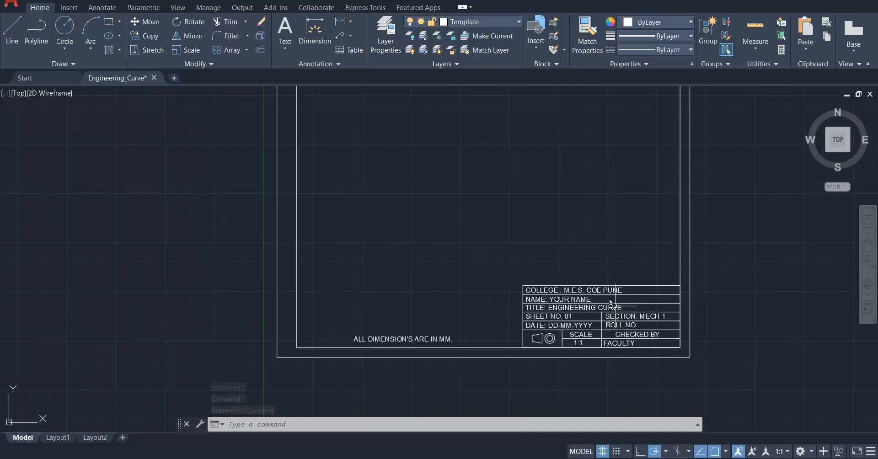
middle_click(564, 246)
middle_click(563, 246)
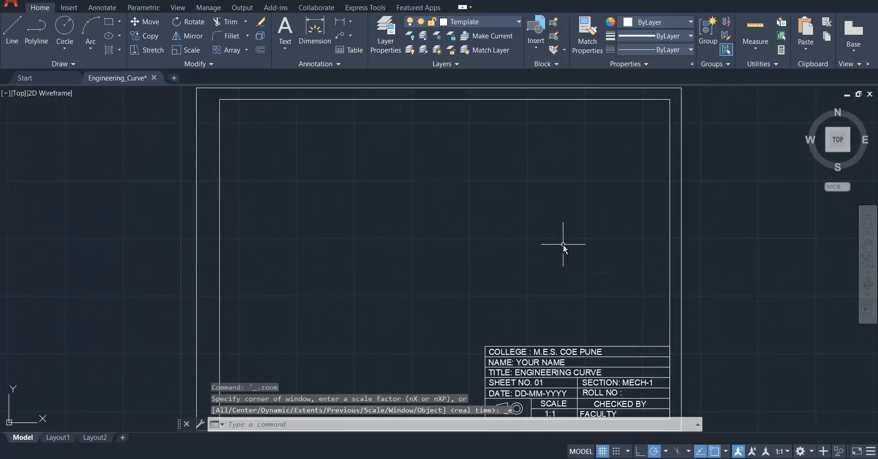
key("ctrl+s")
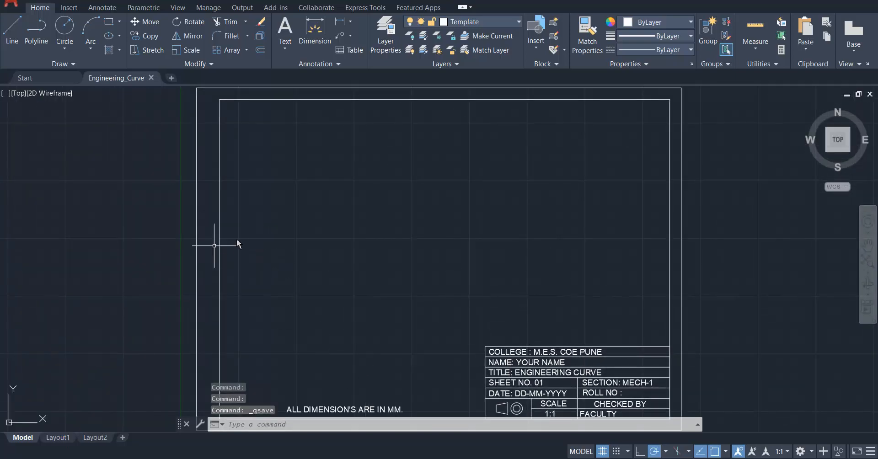
Try pasting a copy of the entire sheet template beside the original, and undo the paste.
scroll(246, 229, "down", 2)
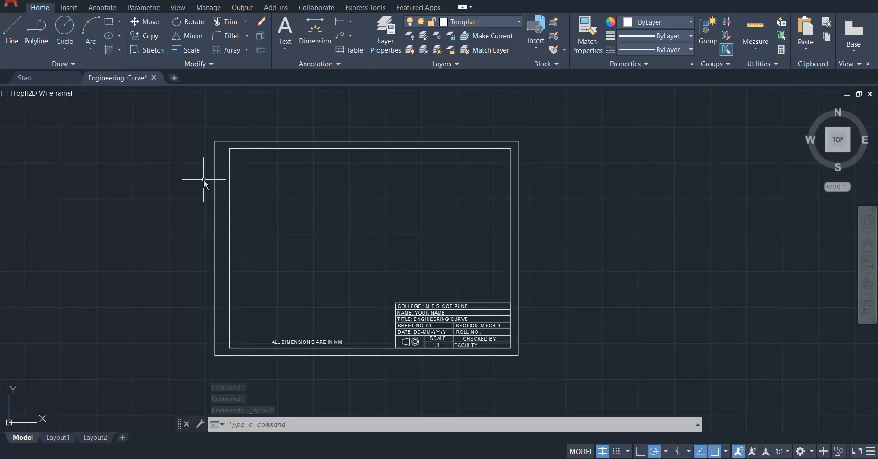
key("ctrl+a")
key("ctrl+c")
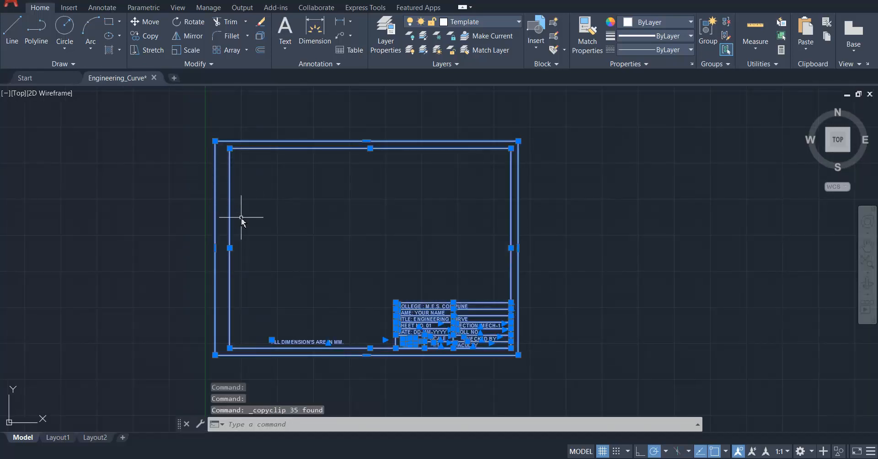
key("ctrl+v")
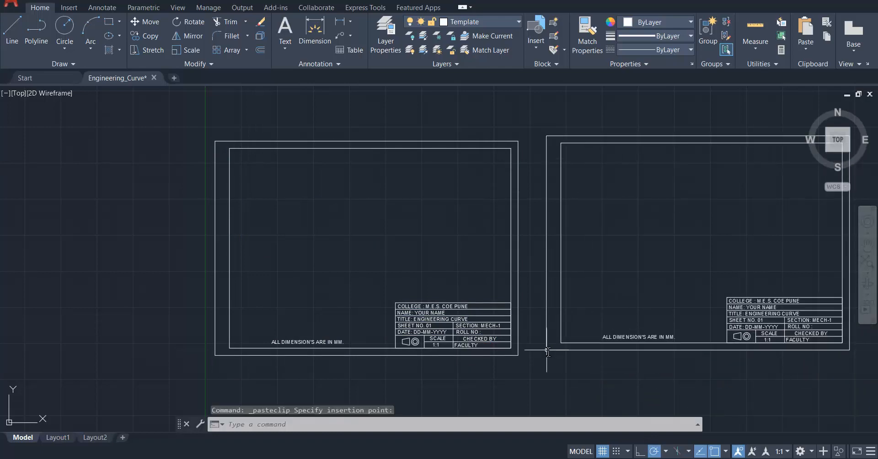
scroll(778, 302, "up", 2)
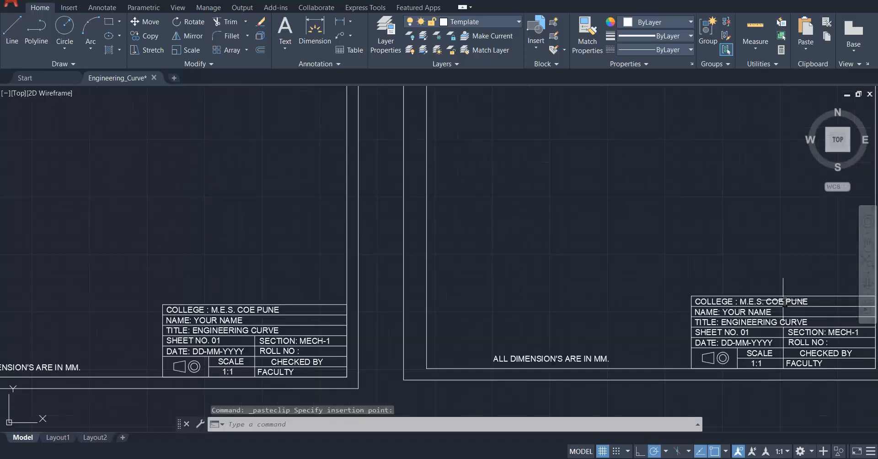
scroll(641, 301, "down", 2)
key("ctrl+z")
key("ctrl+z")
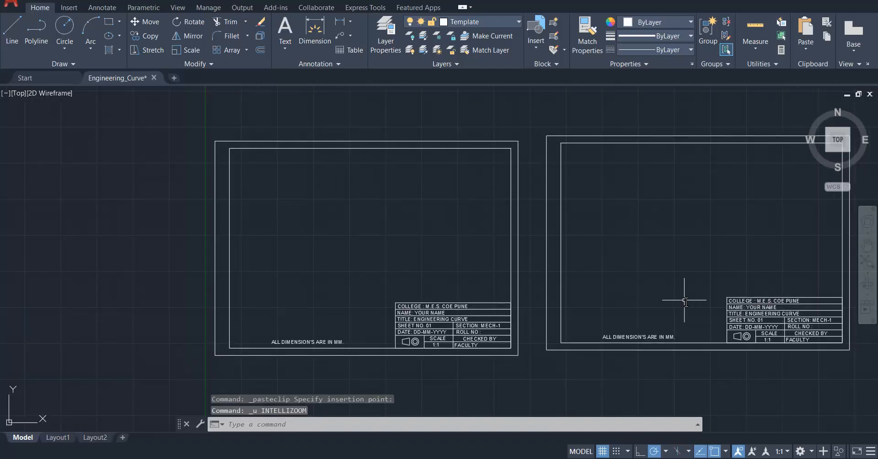
Set up a plot with the DWG To PDF.pc3 plotter and ISO full bleed A4 (297.00 x 210.00 MM) paper.
middle_click(336, 277)
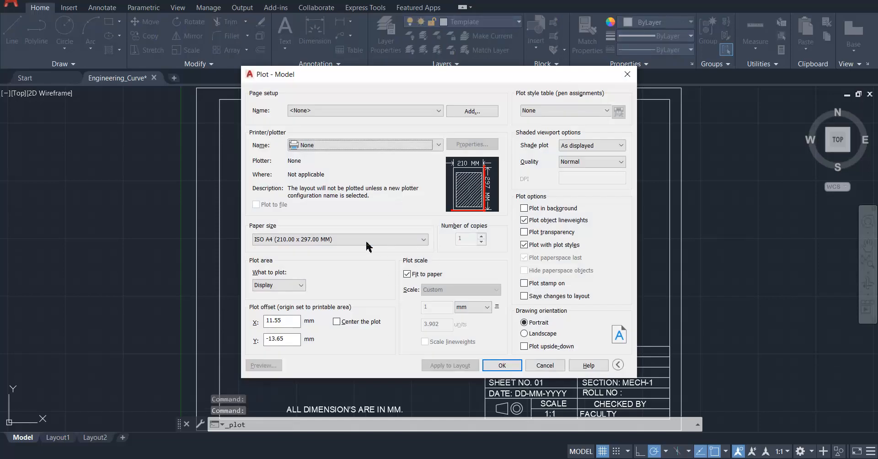
left_click(338, 147)
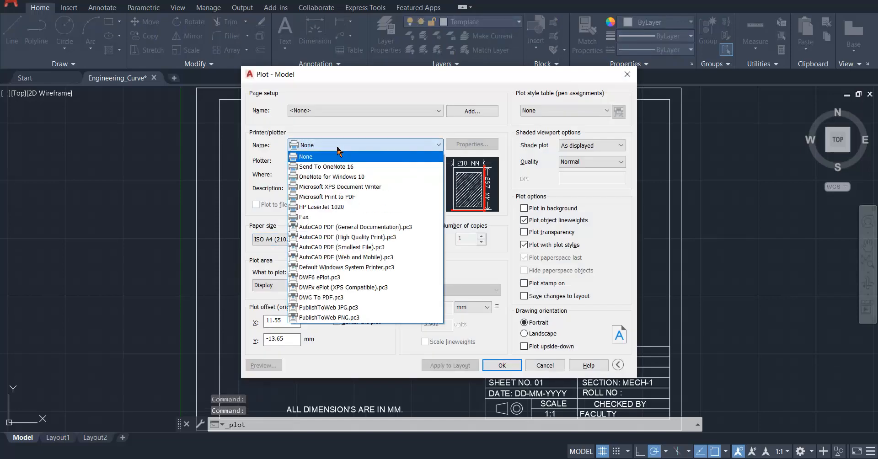
left_click(329, 298)
left_click(293, 240)
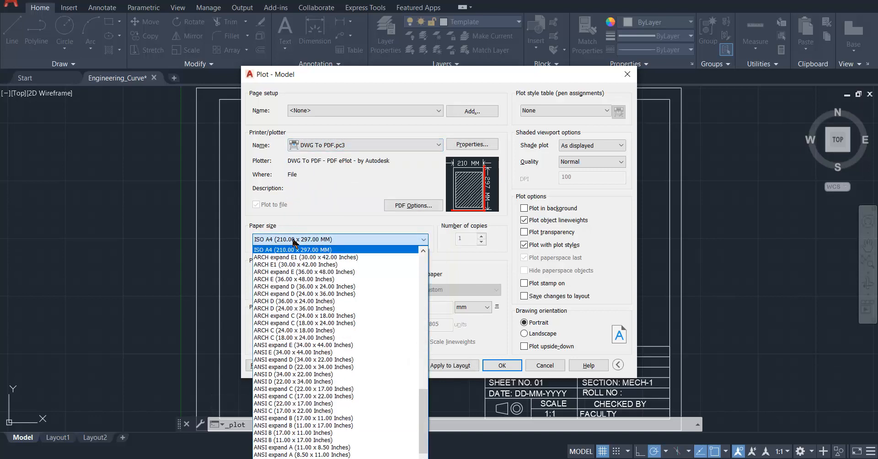
scroll(310, 356, "up", 2)
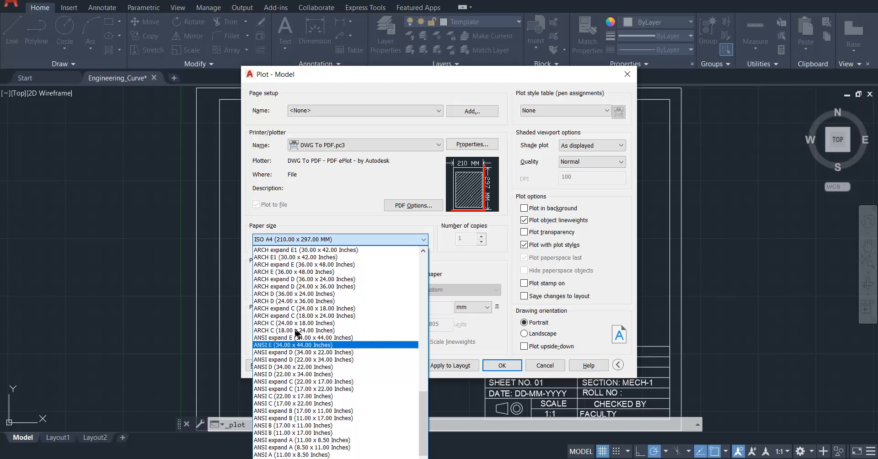
scroll(305, 310, "up", 2)
scroll(306, 310, "up", 15)
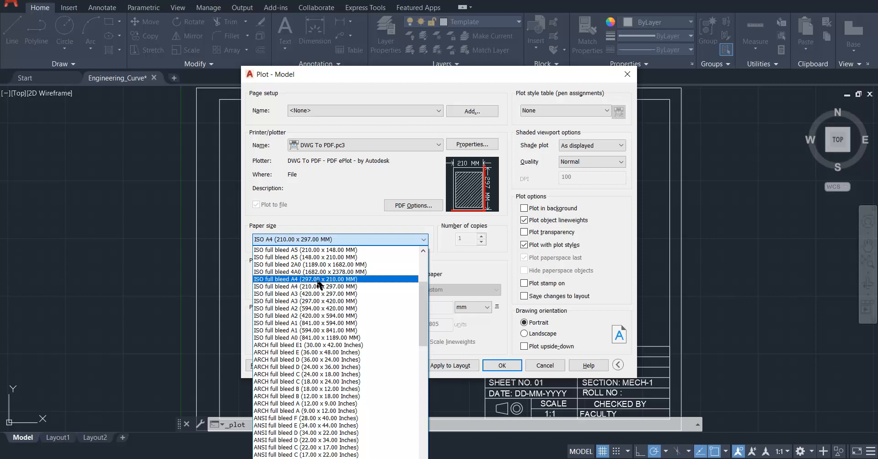
left_click(319, 280)
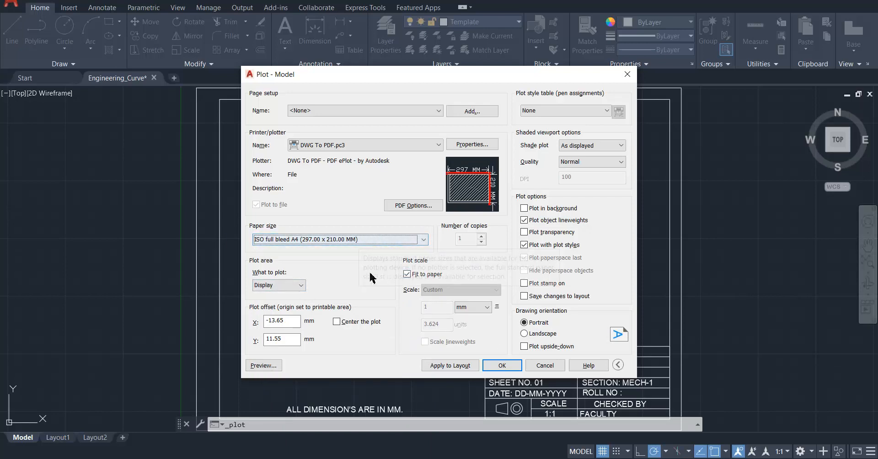
Set the plot area to a window spanning opposite corners of the sheet's outer border.
left_click(280, 286)
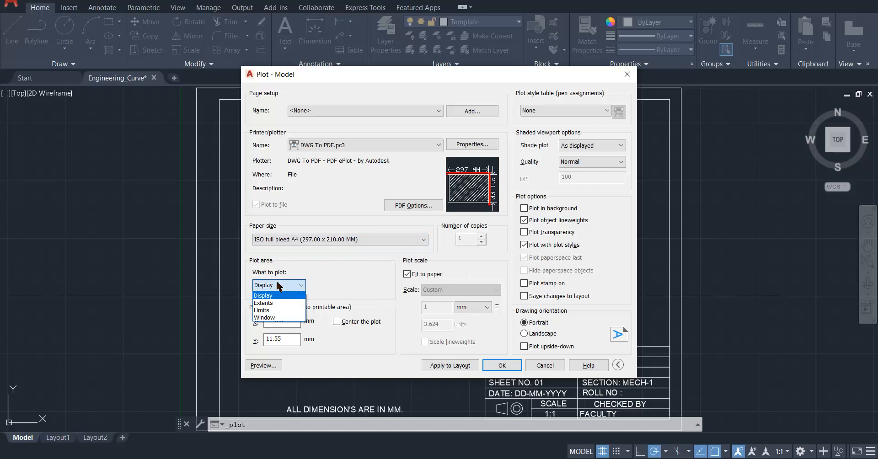
left_click(285, 319)
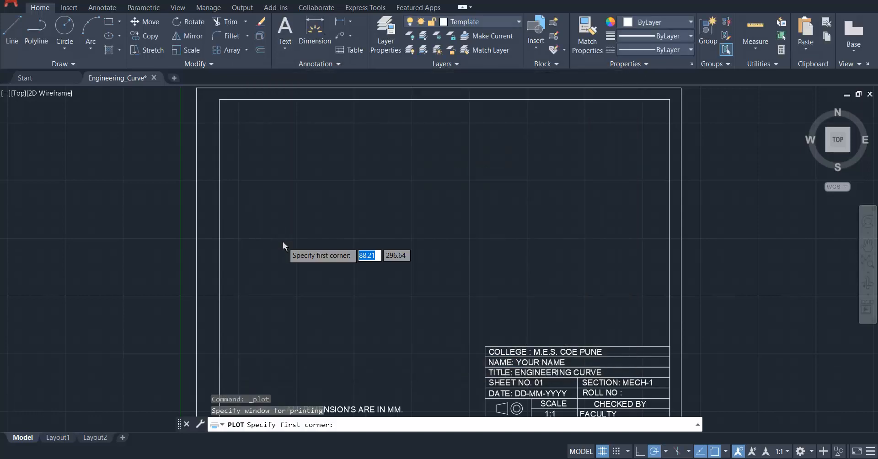
scroll(245, 218, "down", 3)
left_click(232, 146)
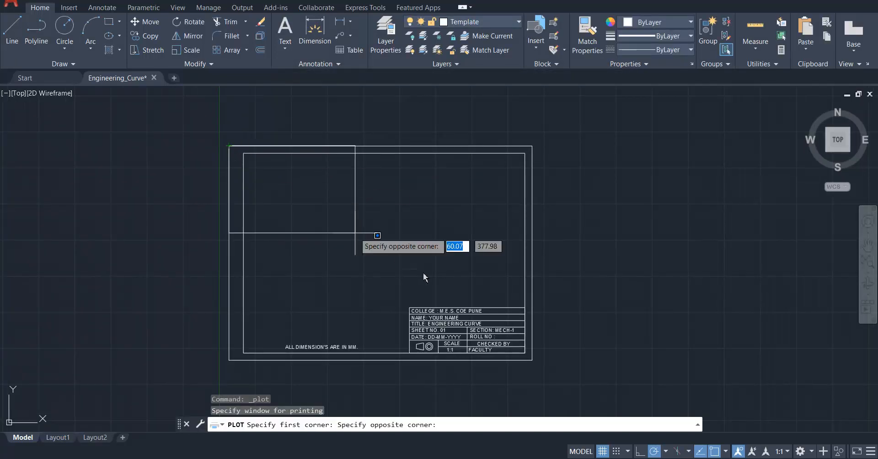
left_click(534, 362)
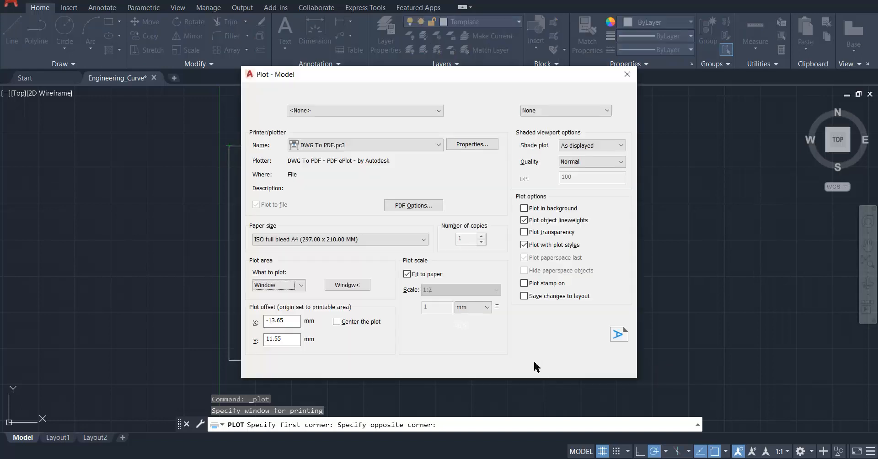
Keep the plot scale on Fit to paper and set the drawing orientation to Landscape.
left_click(433, 275)
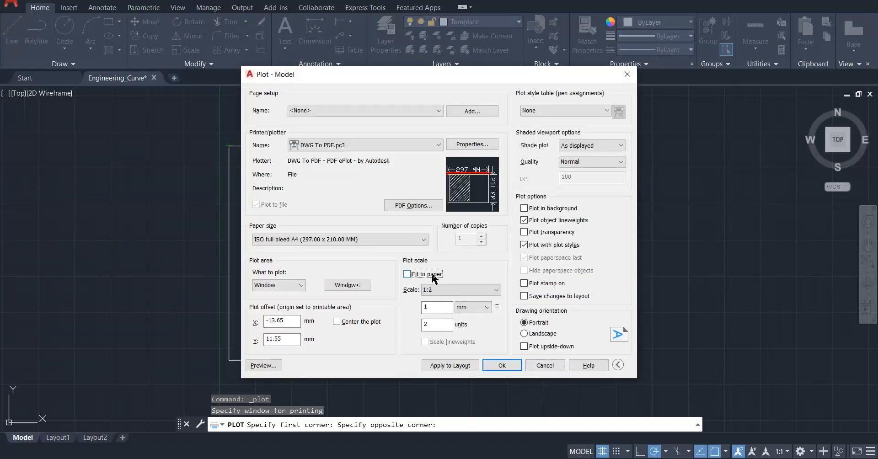
left_click(433, 275)
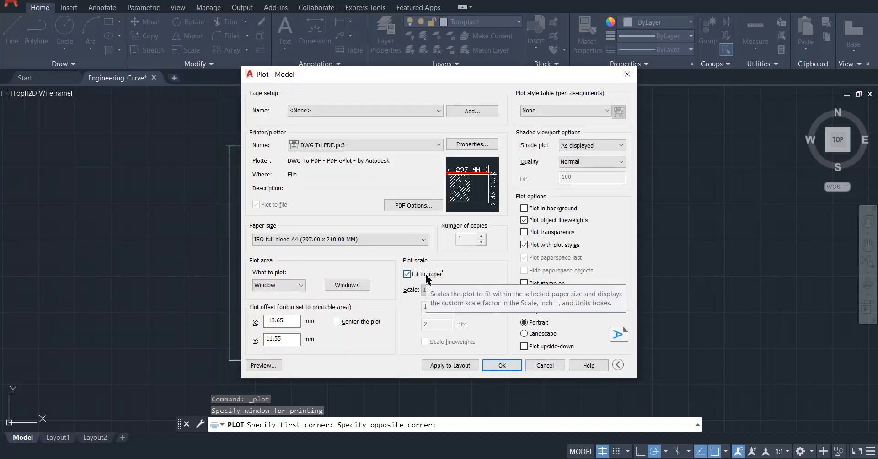
left_click(535, 334)
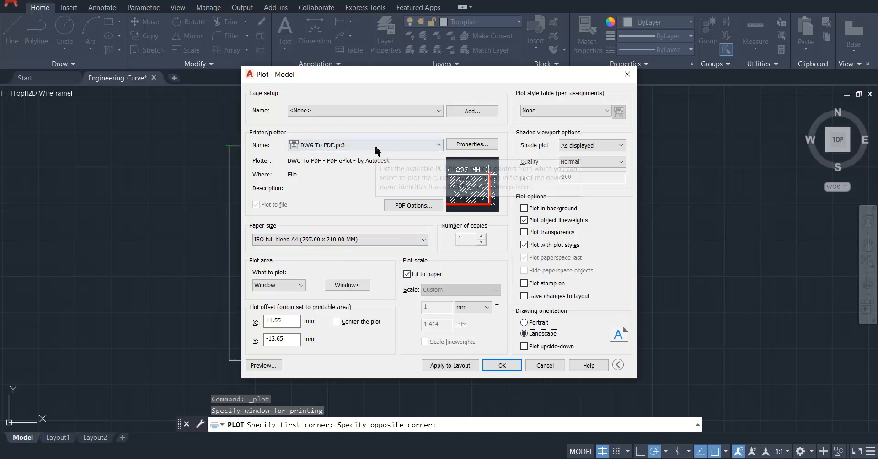
Preview the windowed plot on the A4 sheet and close the preview.
left_click(333, 111)
left_click(333, 111)
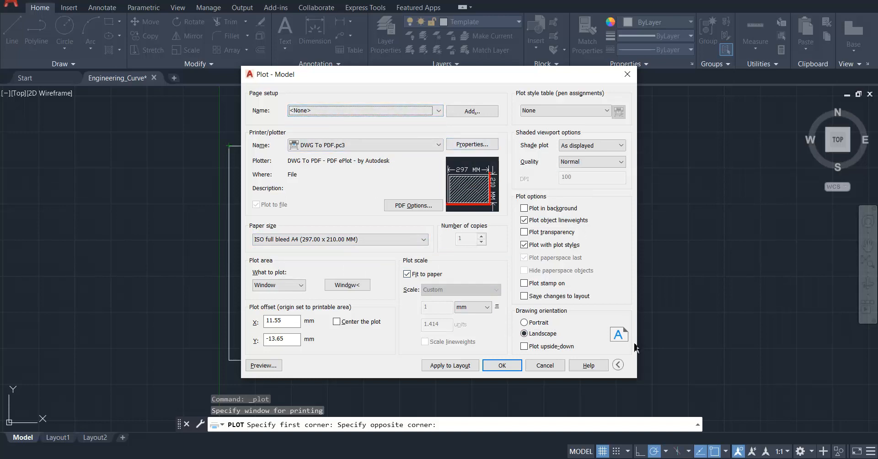
left_click(264, 365)
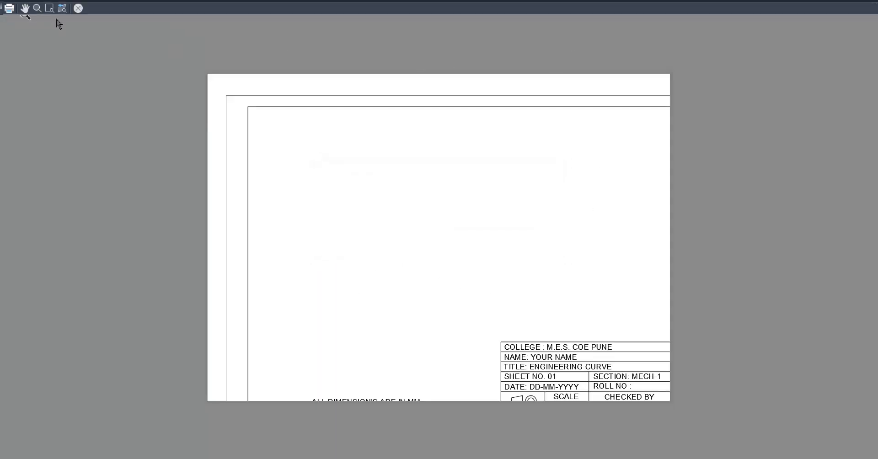
left_click(78, 9)
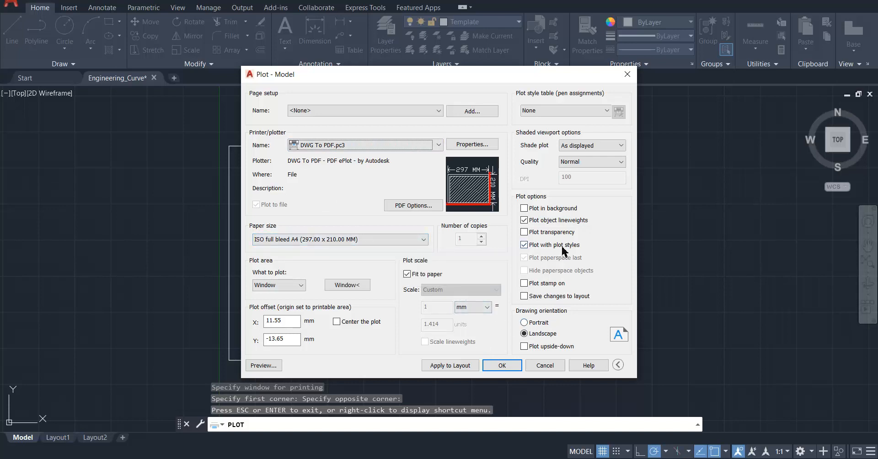
left_click(602, 148)
left_click(590, 145)
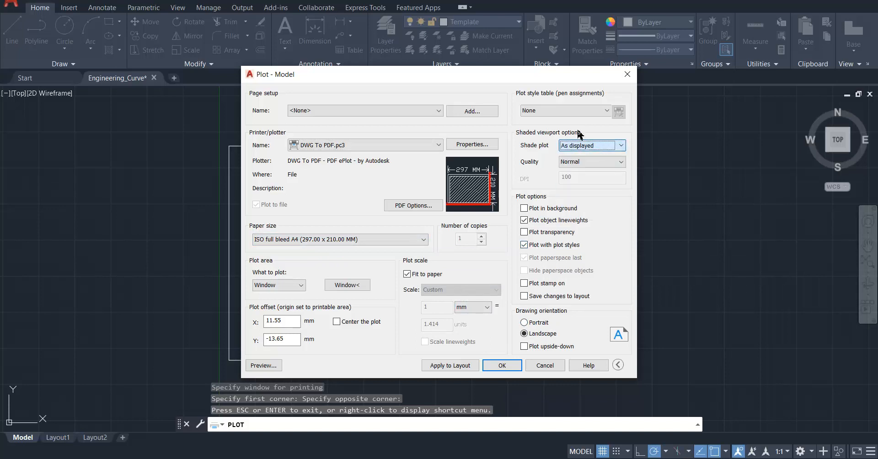
left_click(566, 112)
left_click(566, 116)
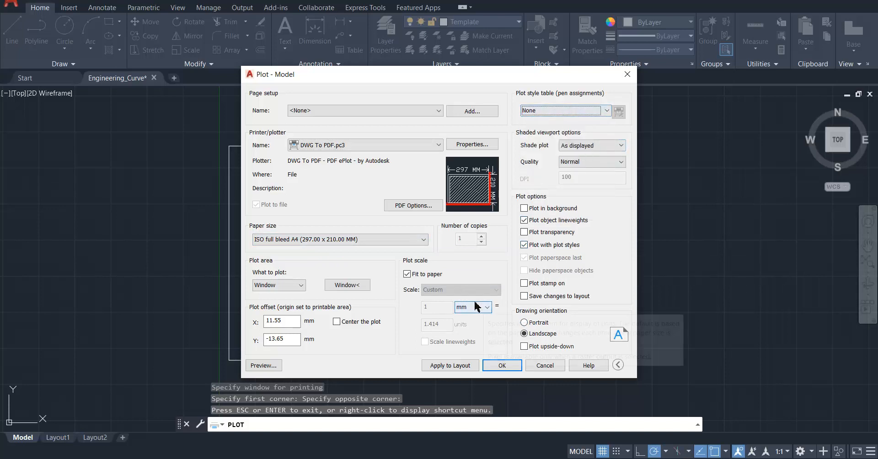
left_click(491, 310)
left_click(484, 308)
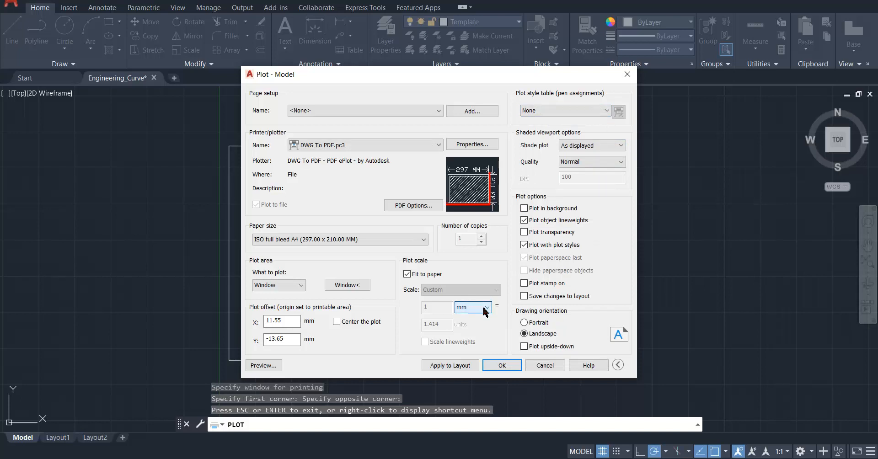
Center the plot on the paper, preview the result, and cancel the plot setup.
left_click(364, 324)
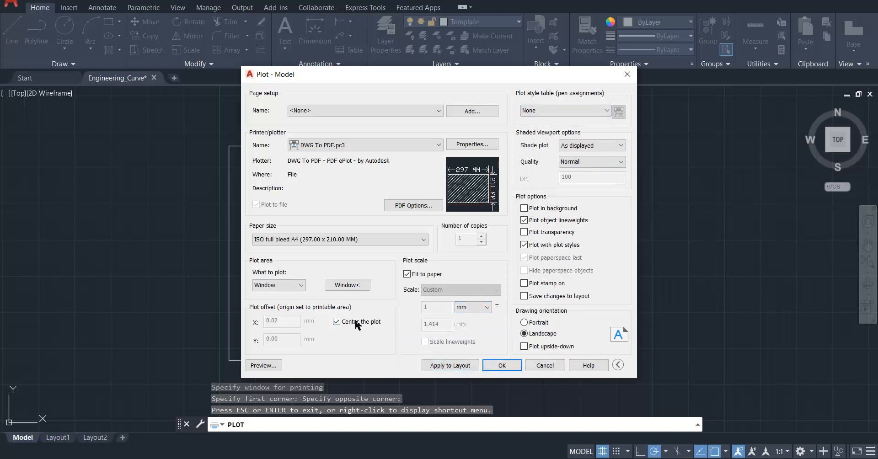
left_click(263, 366)
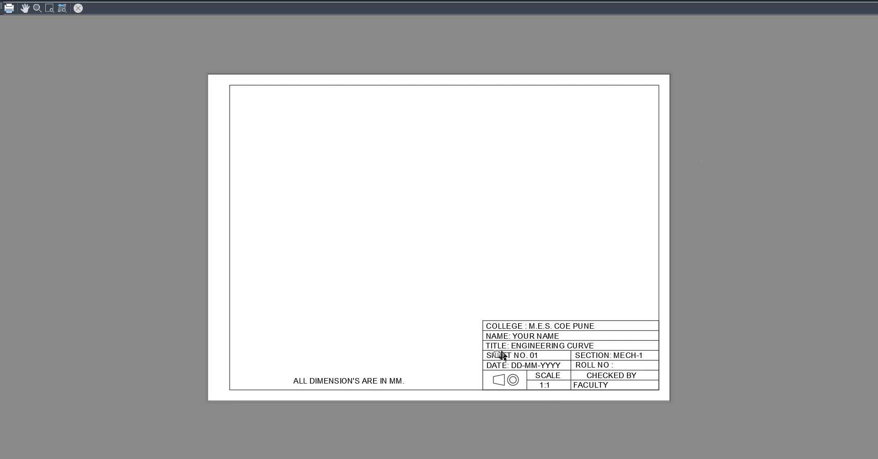
left_click(79, 8)
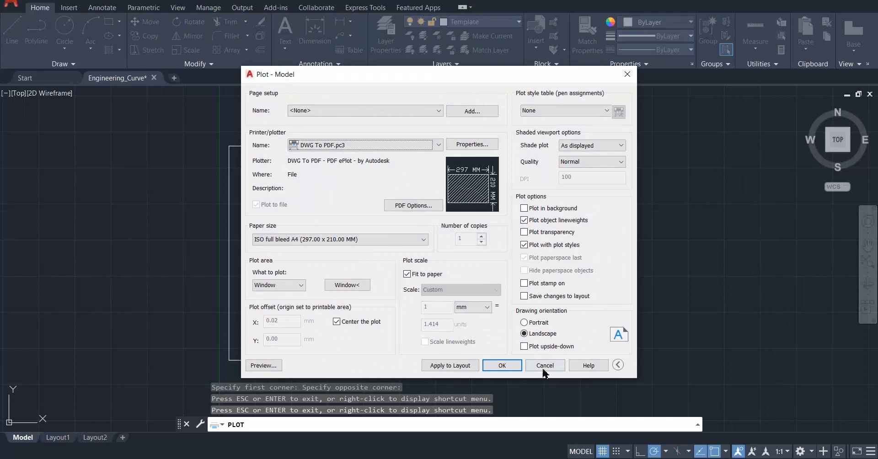
left_click(544, 368)
Make Projection Line the current layer in place of Template.
scroll(457, 359, "up", 5)
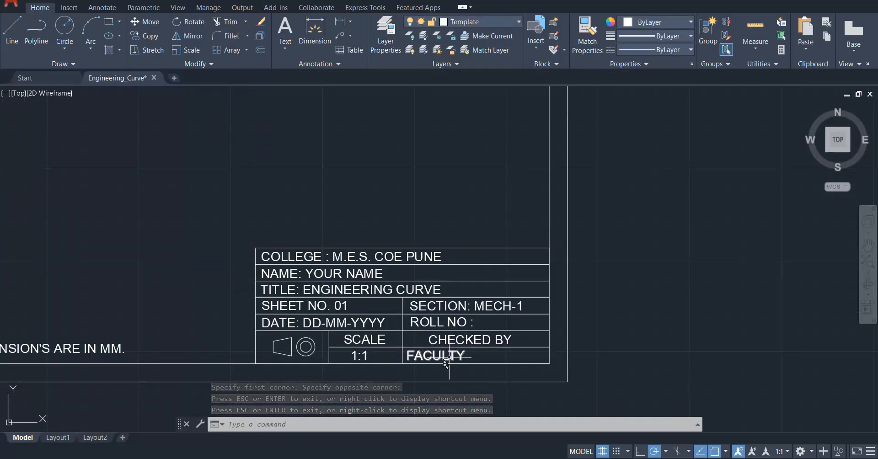
scroll(442, 311, "down", 4)
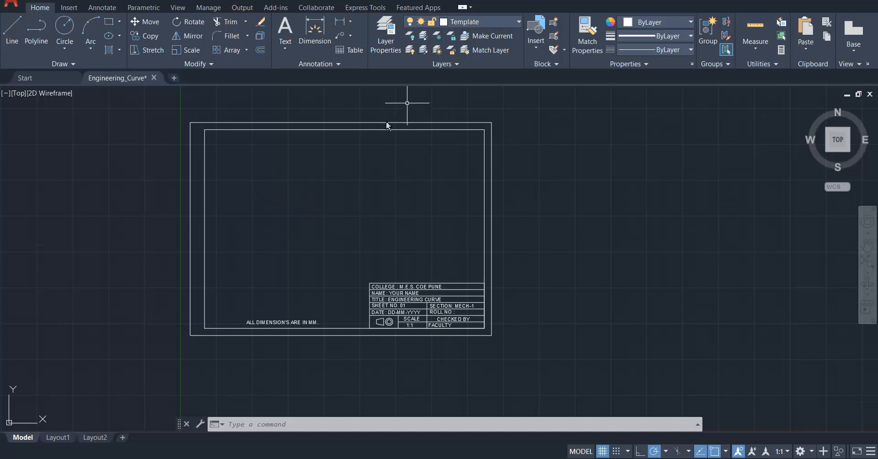
left_click(466, 26)
left_click(467, 26)
left_click(467, 26)
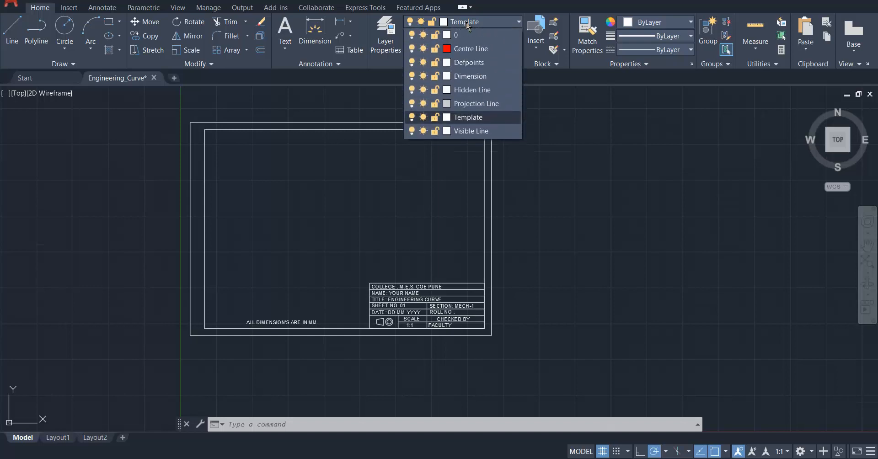
left_click(476, 105)
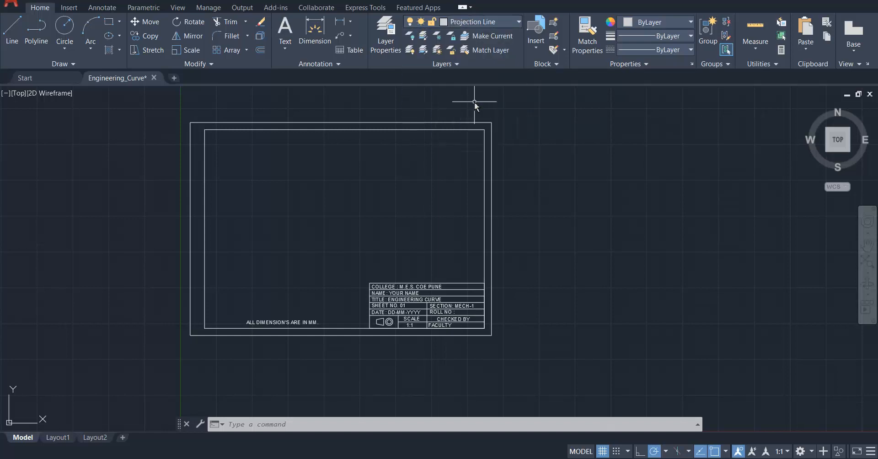
Lock the Template layer to protect the sheet border and title block from editing.
left_click(463, 25)
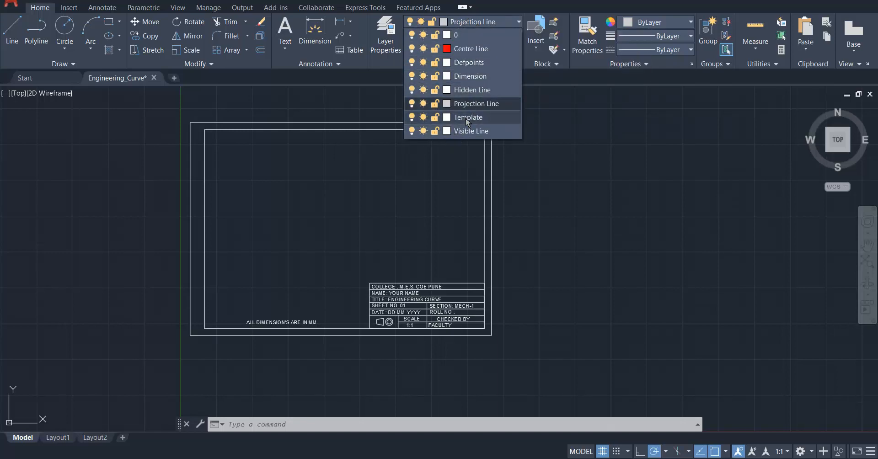
left_click(435, 117)
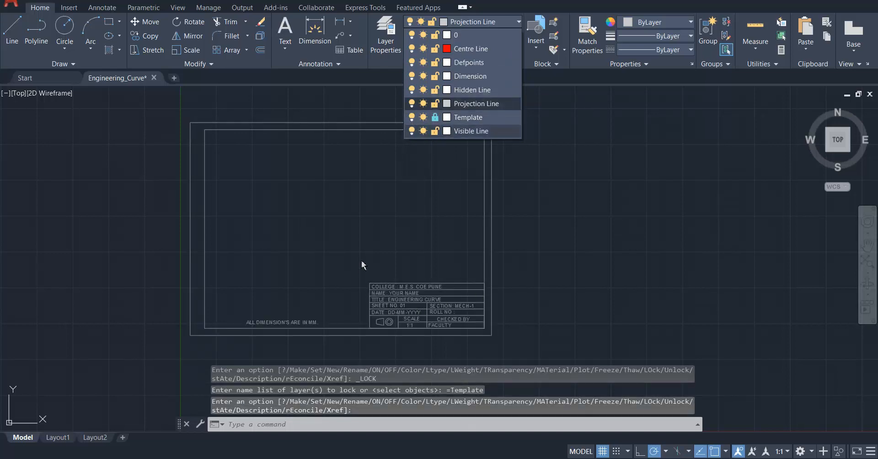
left_click(409, 223)
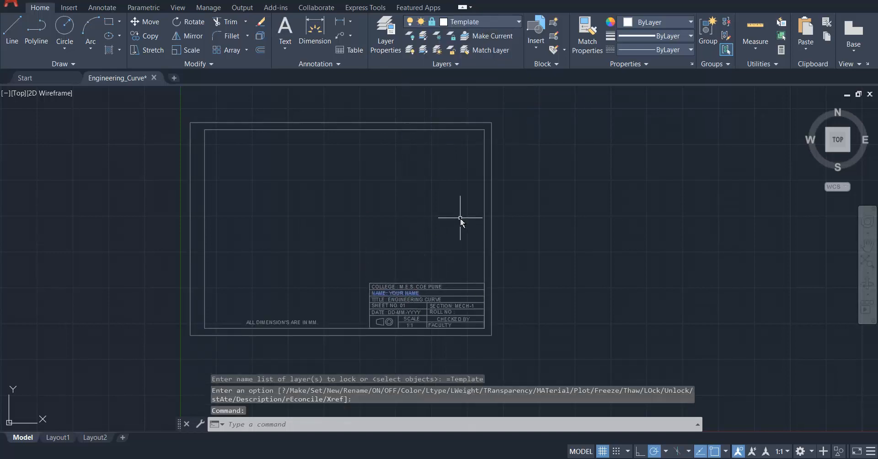
key("Escape")
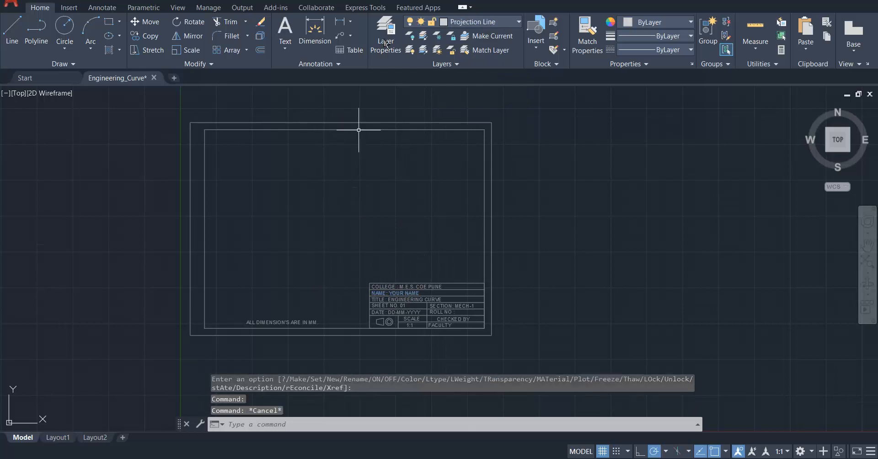
left_click(485, 23)
left_click(485, 23)
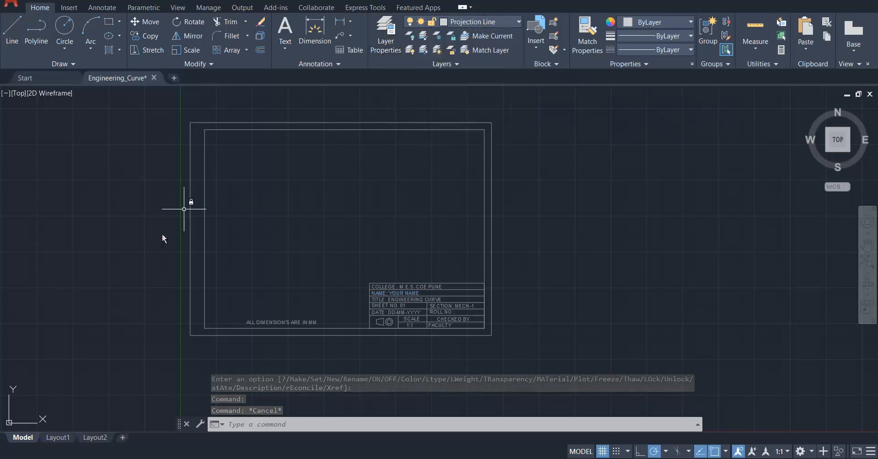